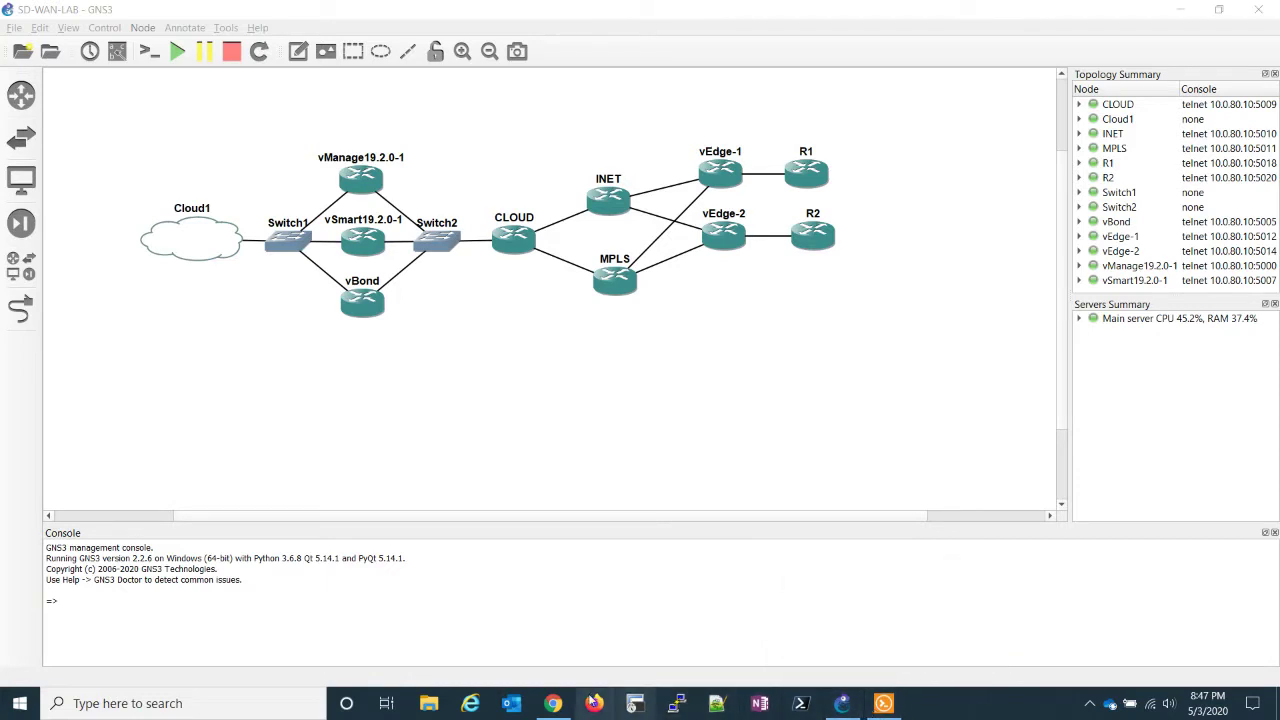
Switch from the GNS3 SD-WAN-LAB topology to the vManage Controllers page in Chrome
left_click(551, 705)
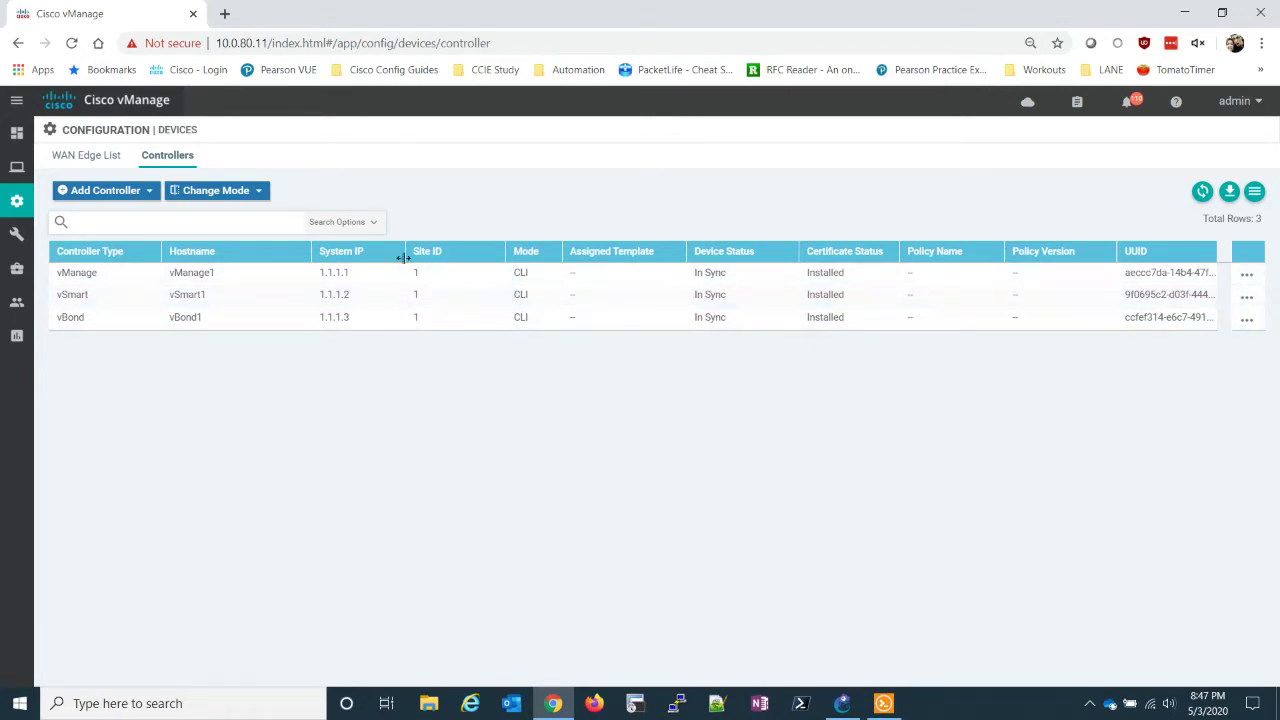
Under Configuration > Templates > Feature, add a VPN feature template for the vSmart model
mouse_move(17, 203)
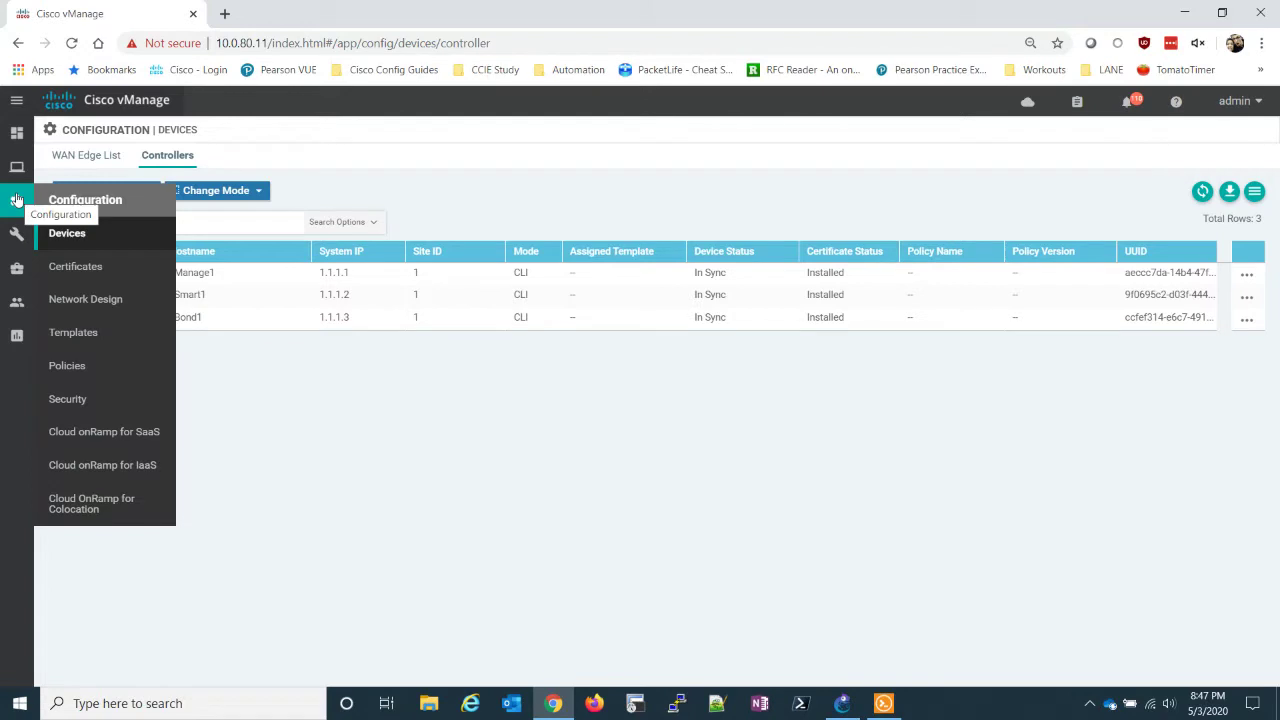
left_click(62, 333)
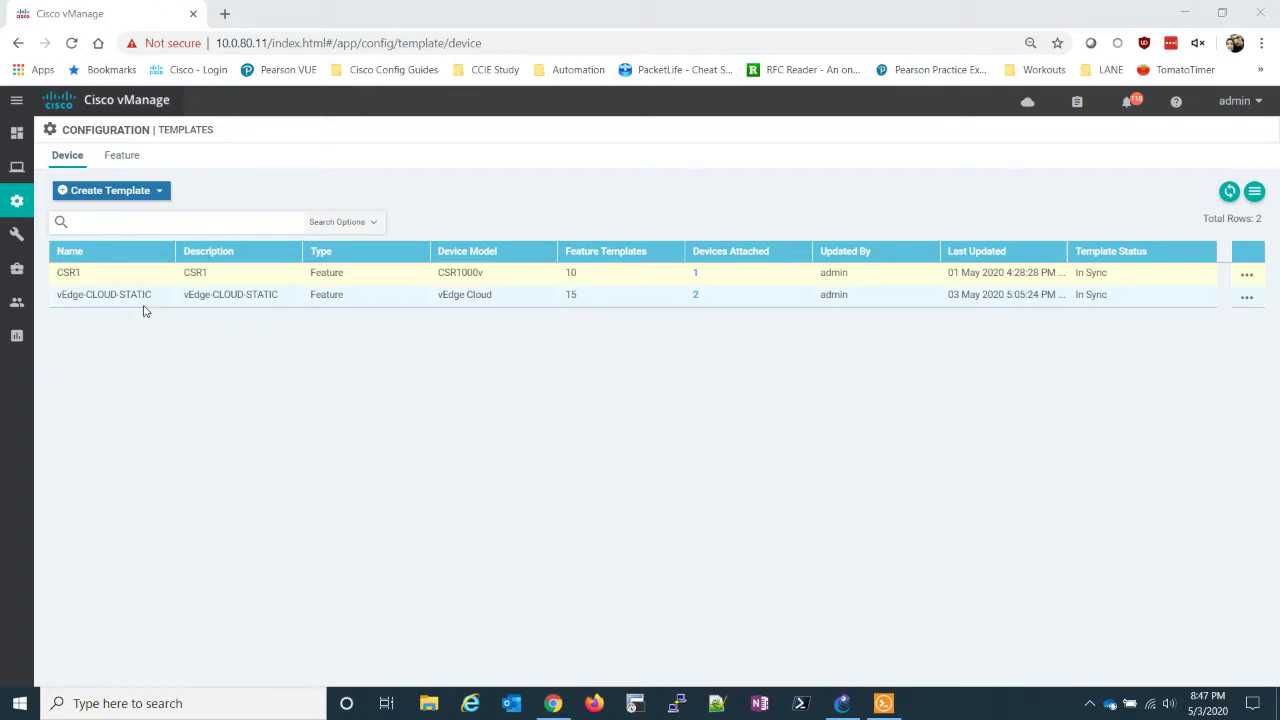
left_click(121, 155)
left_click(116, 197)
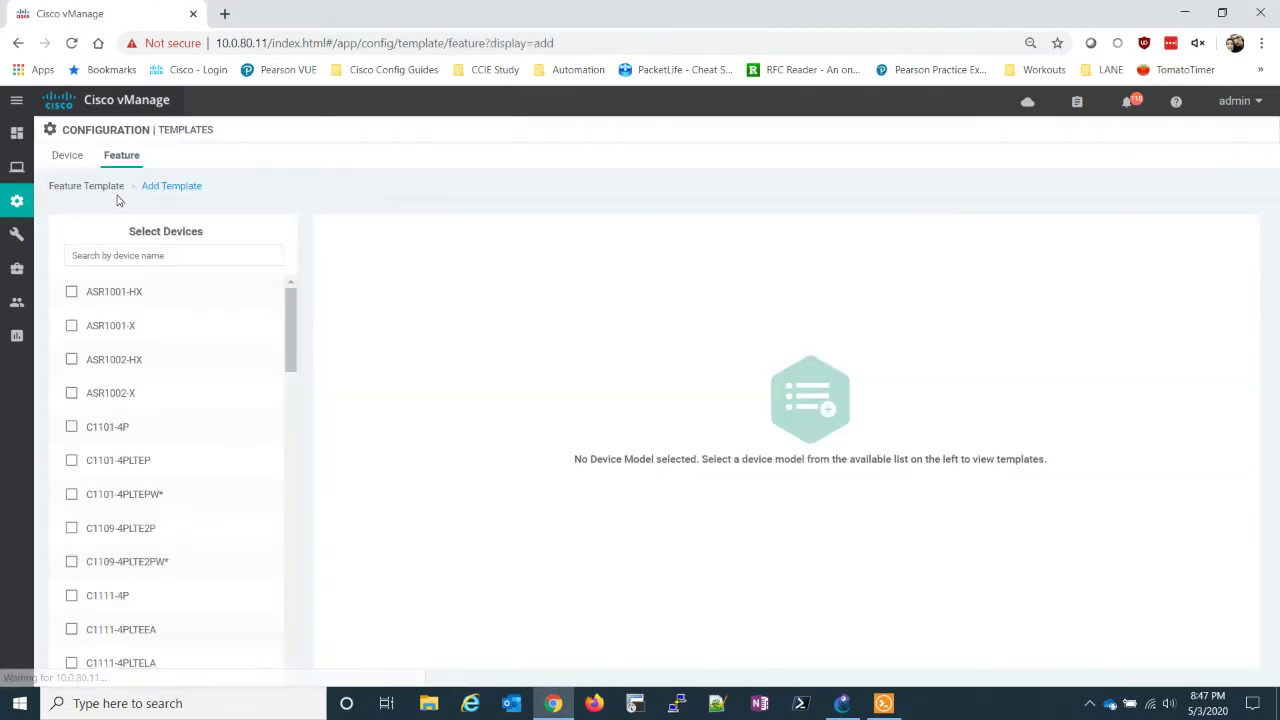
scroll(199, 366, "down", 15)
scroll(199, 366, "down", 2)
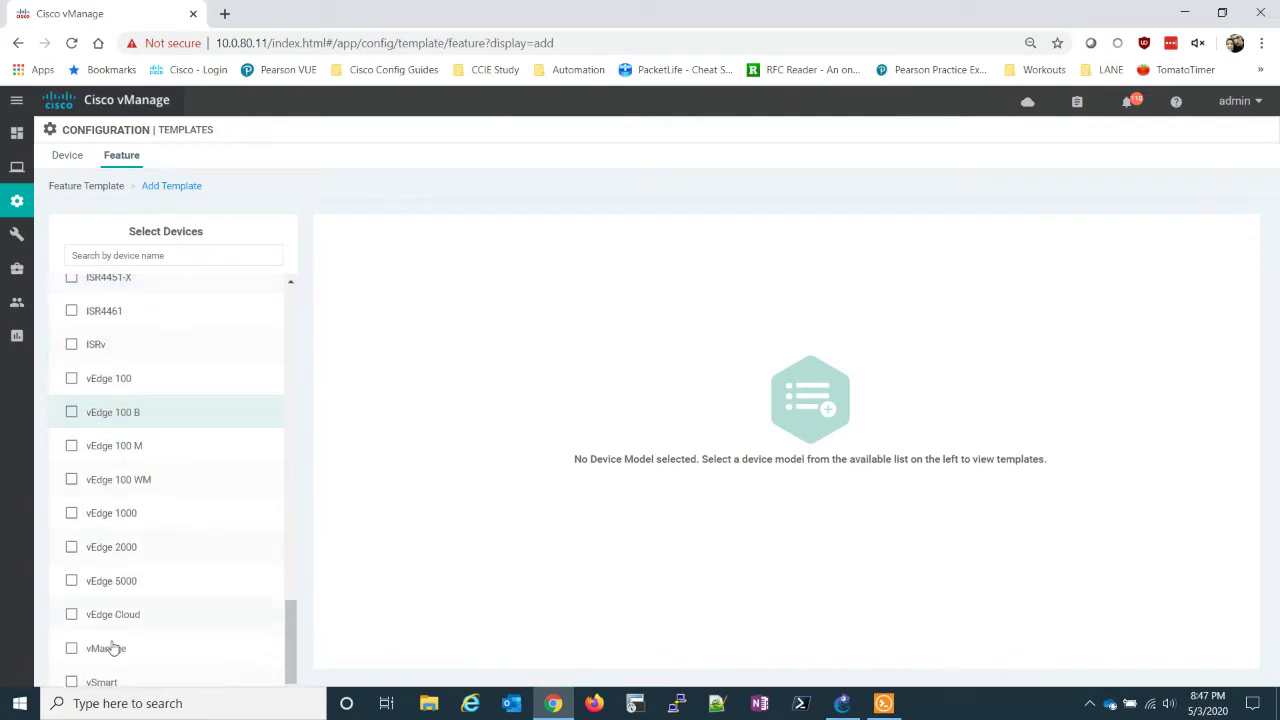
left_click(71, 682)
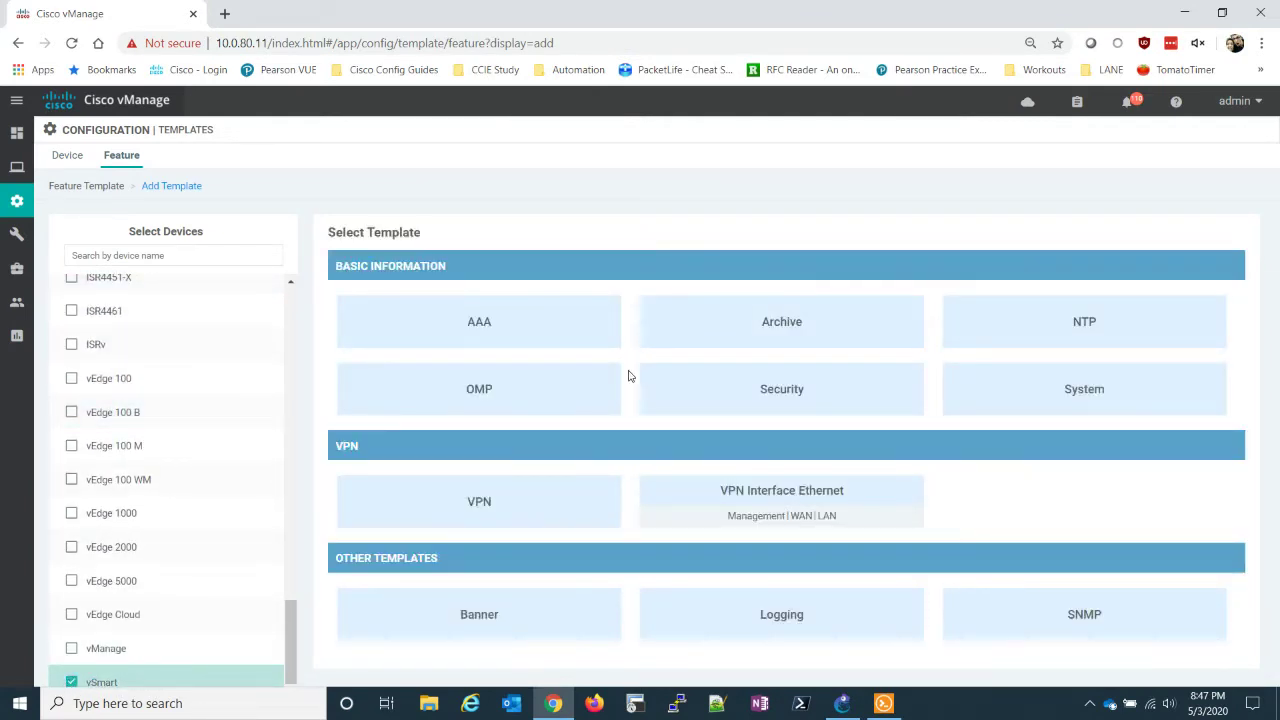
left_click(485, 508)
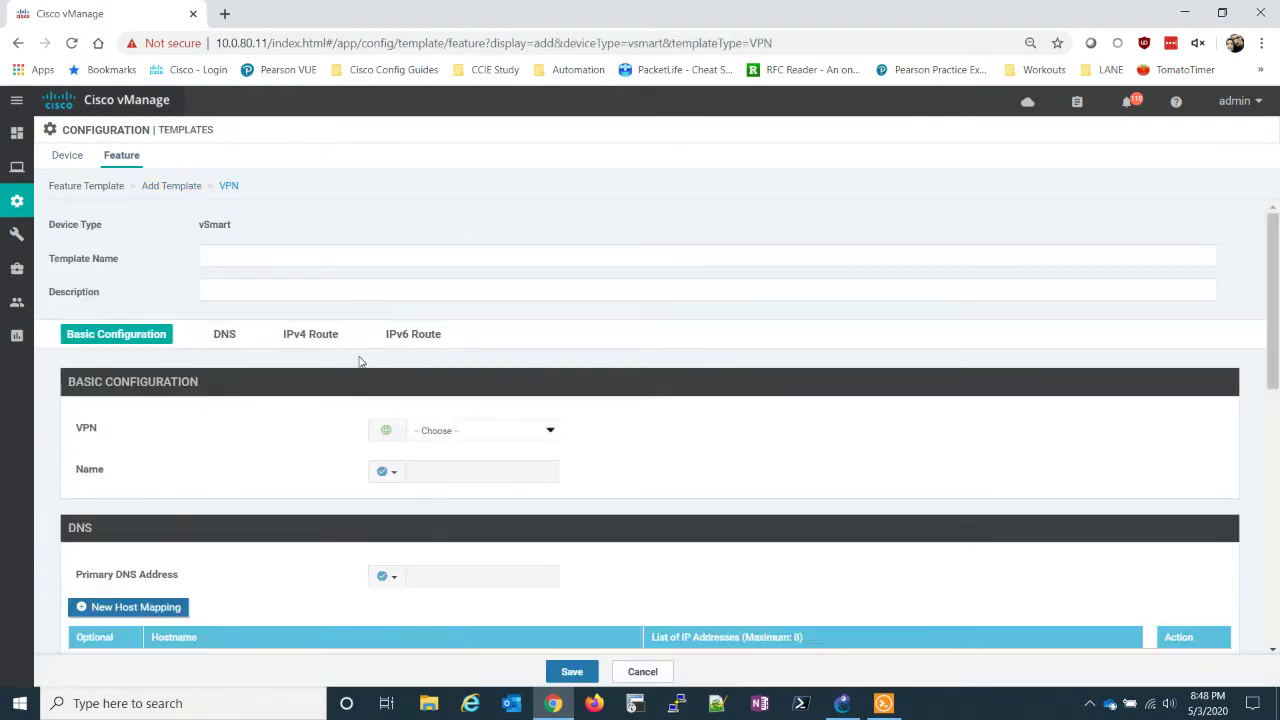
left_click(316, 257)
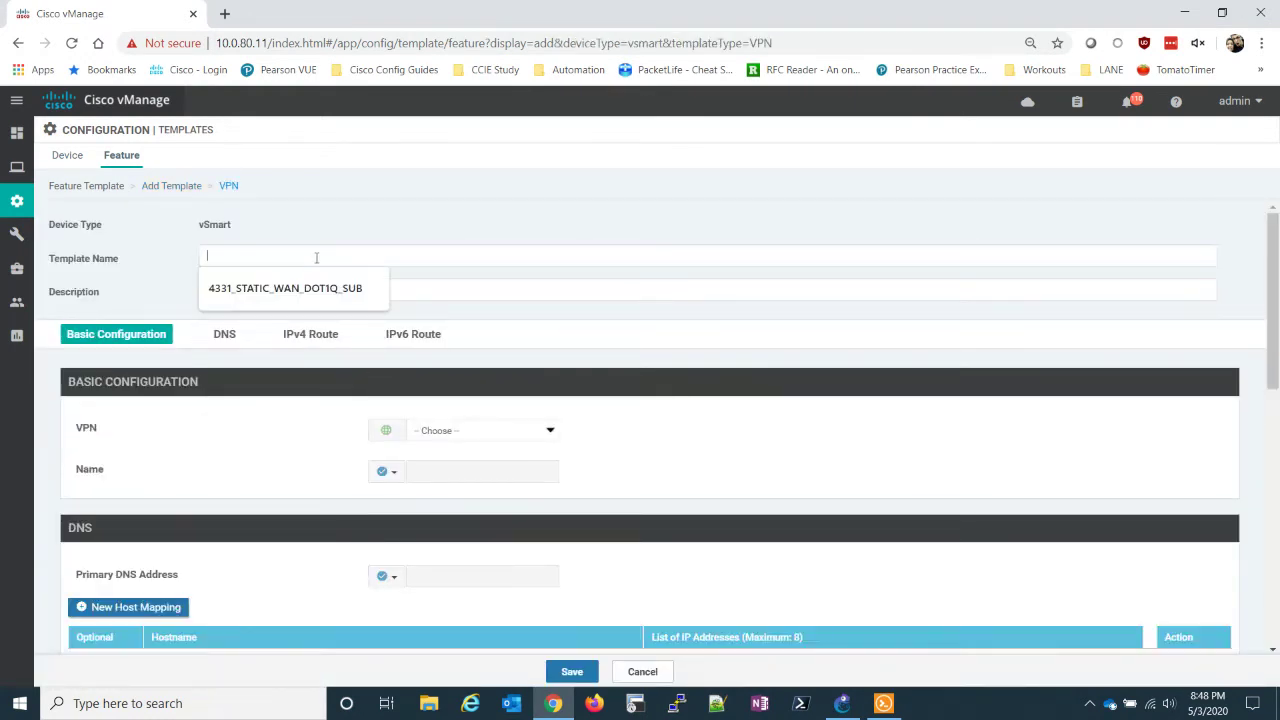
Name and describe the template vSmart-VPN0 and select VPN 0
type("vSmart-VPN0")
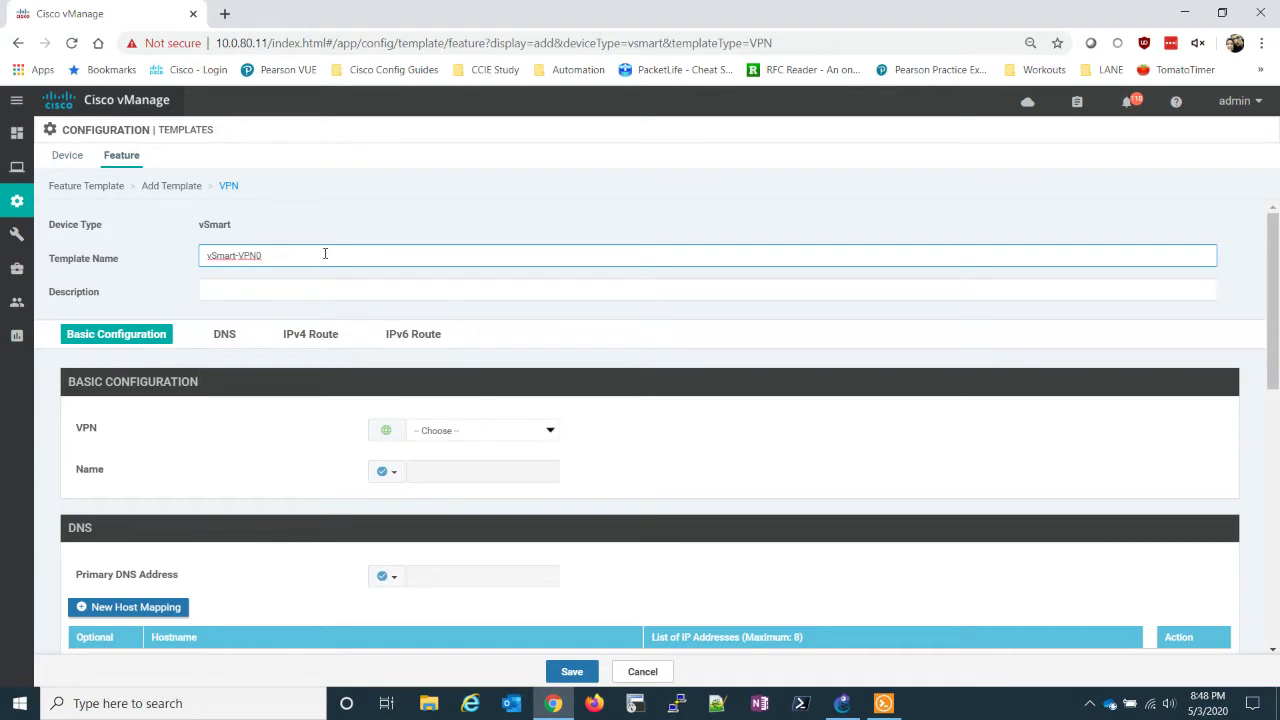
left_click(316, 285)
type("vSmar")
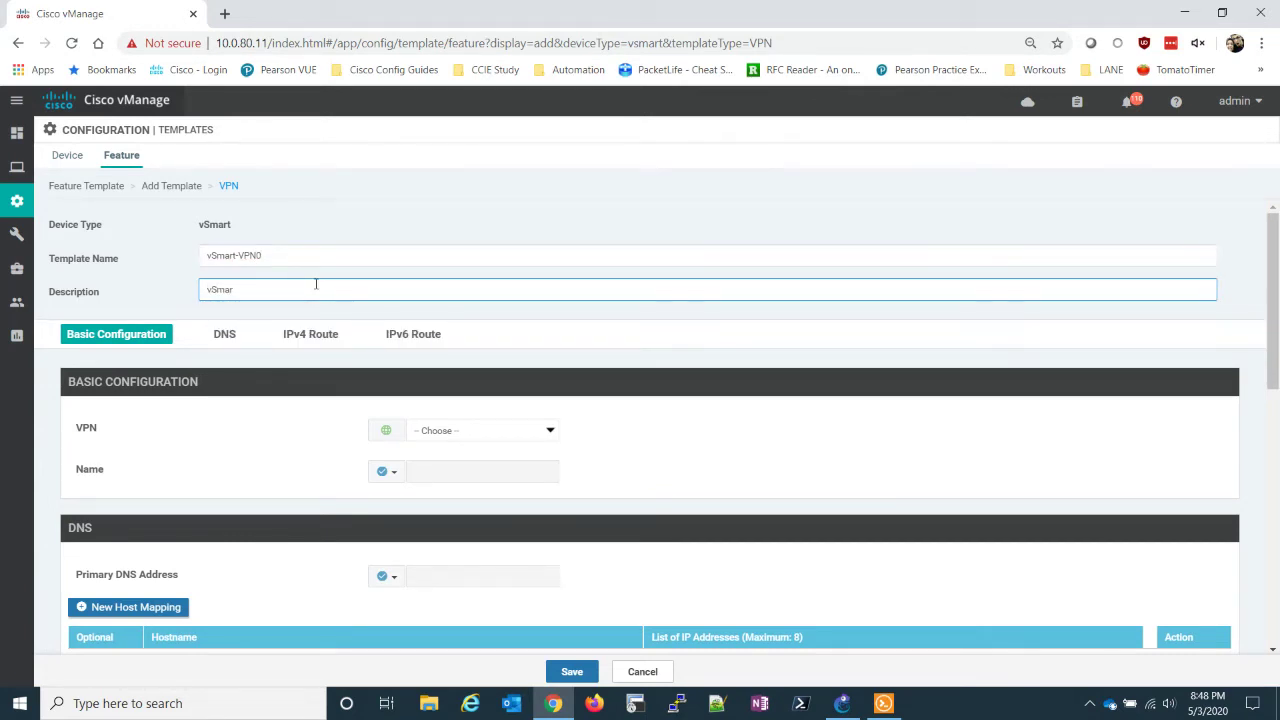
type("t-VPN0")
left_click(529, 434)
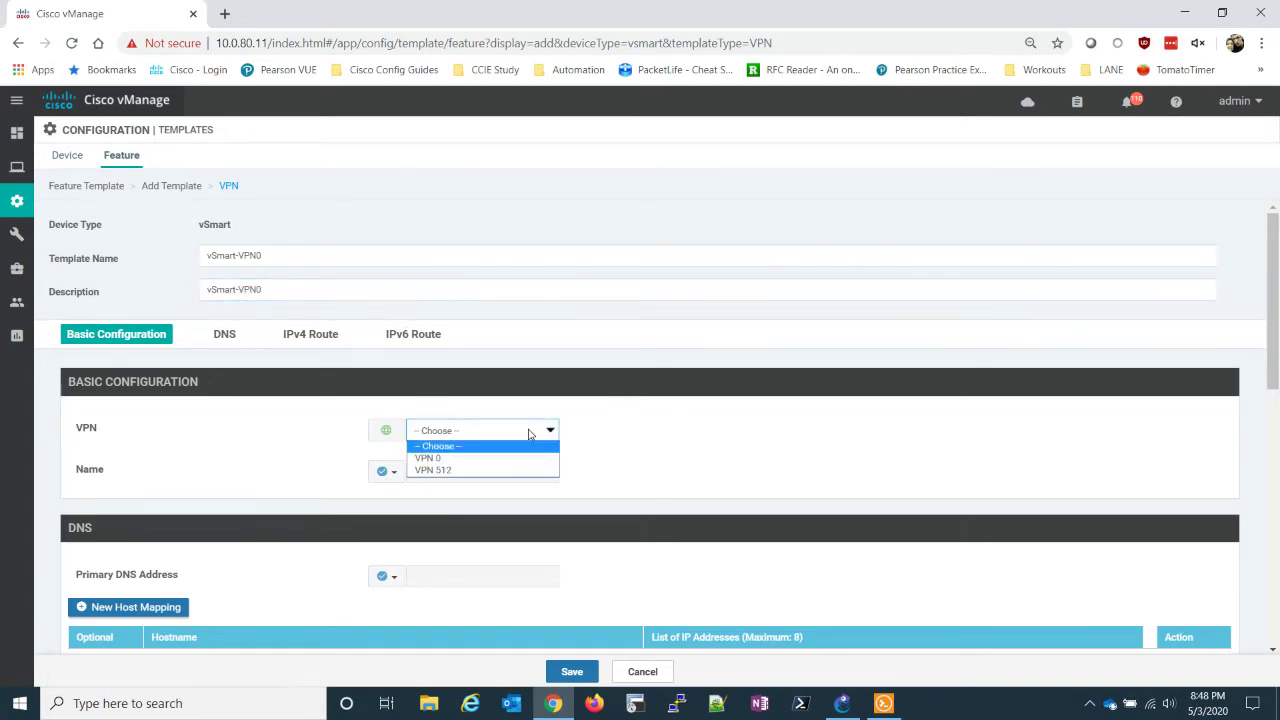
left_click(470, 459)
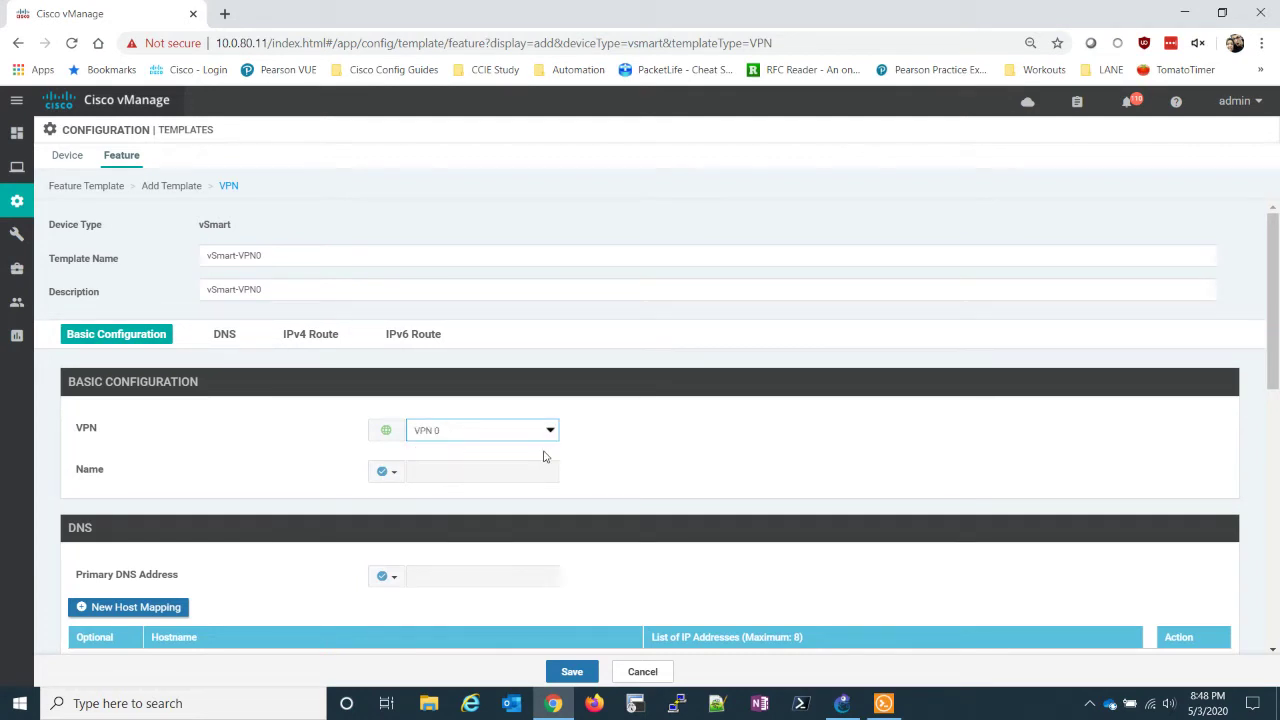
Give the VPN the global name TRANSPORT
scroll(817, 455, "down", 1)
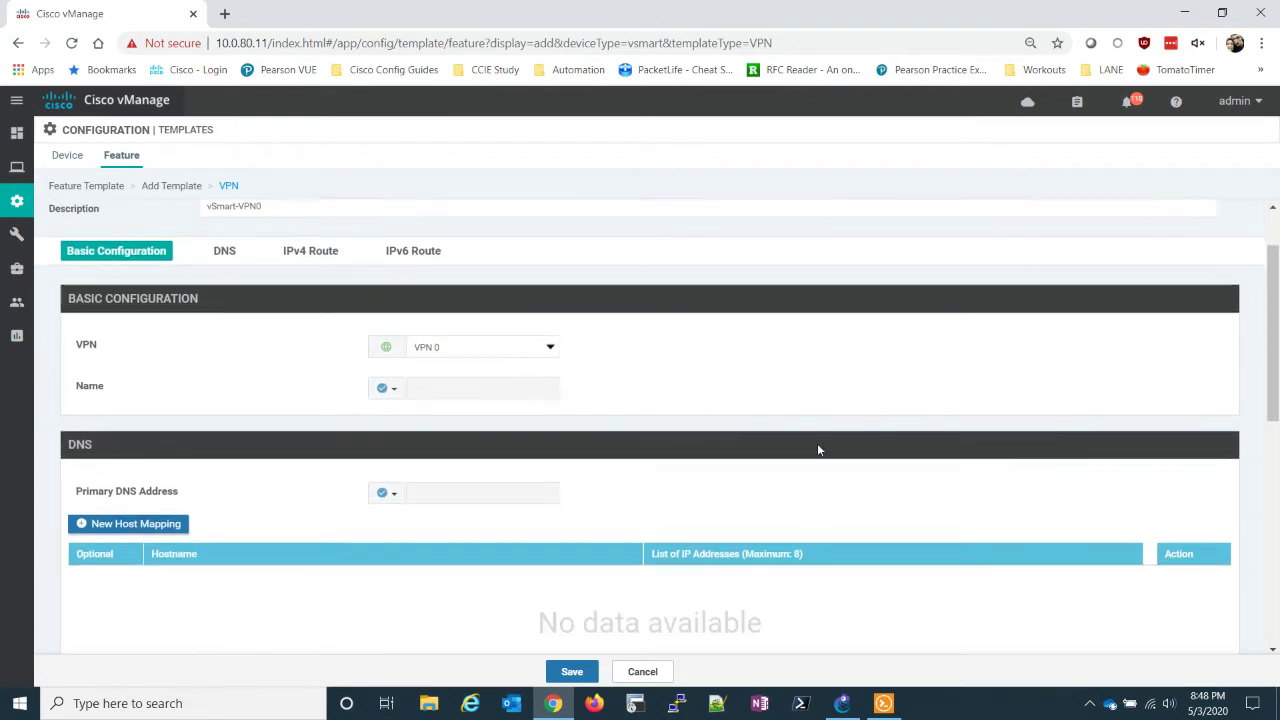
left_click(381, 392)
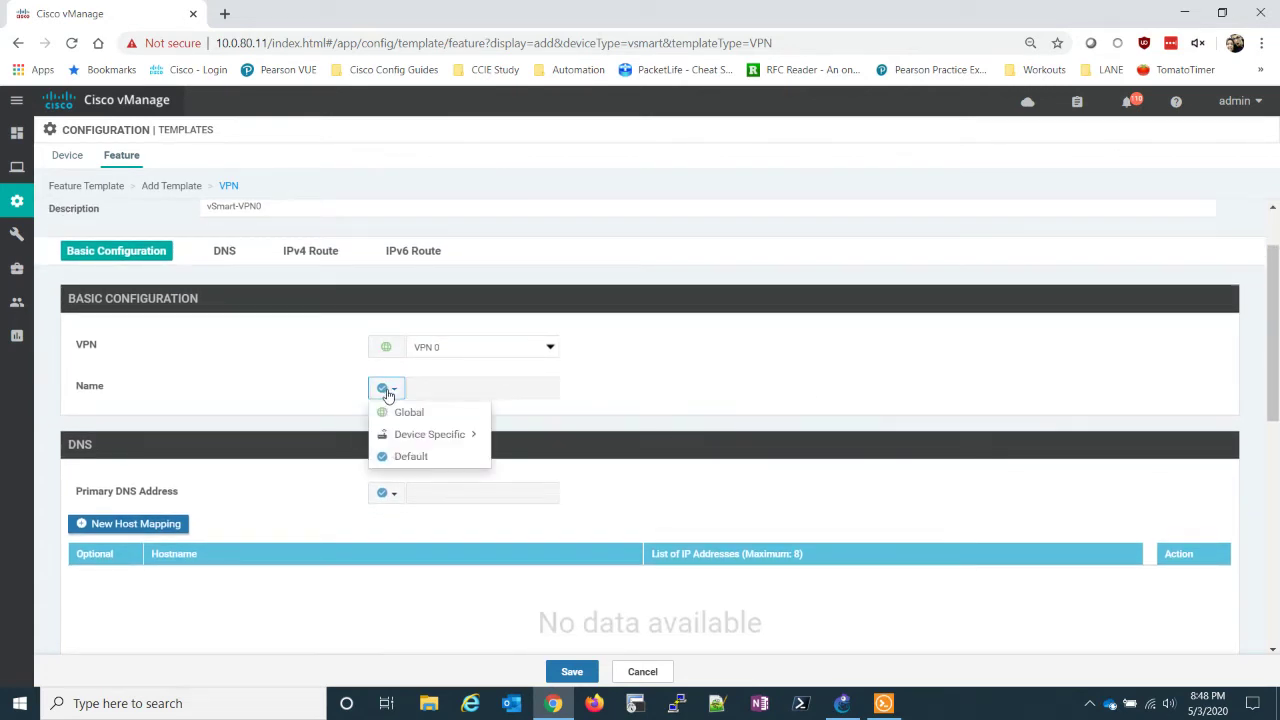
left_click(393, 412)
left_click(440, 394)
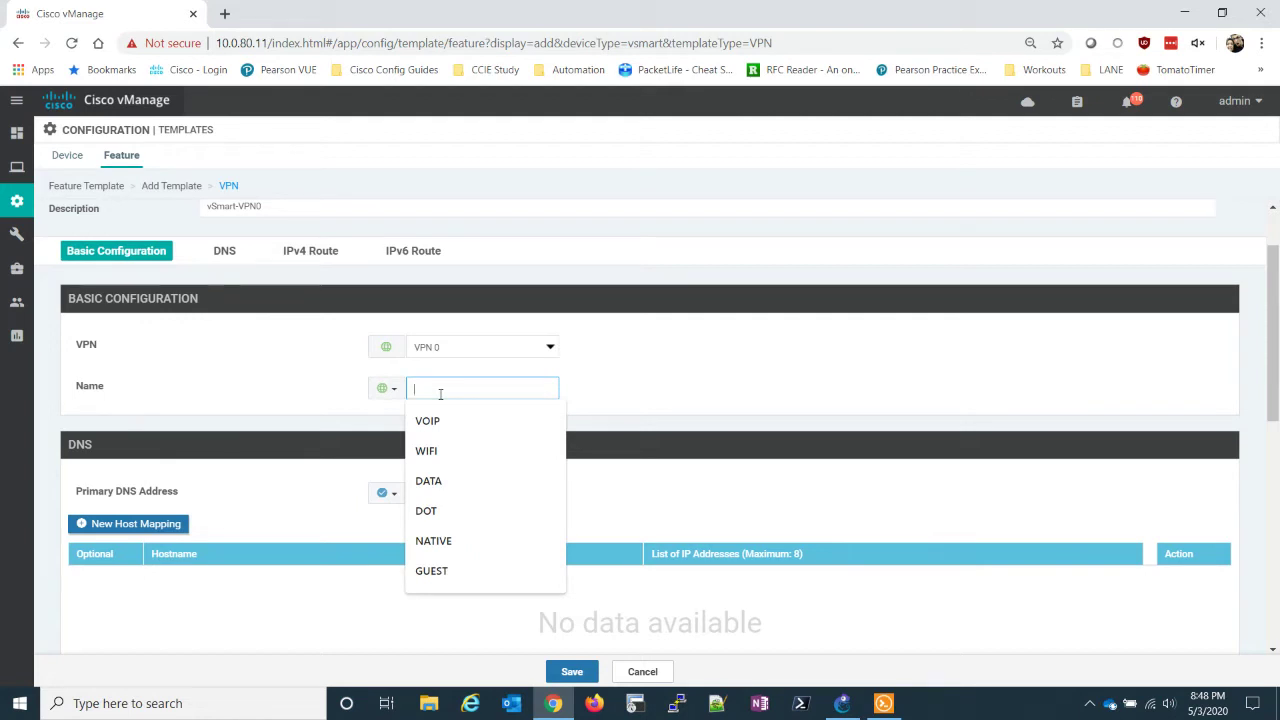
type("TRANSPOR")
left_click(718, 403)
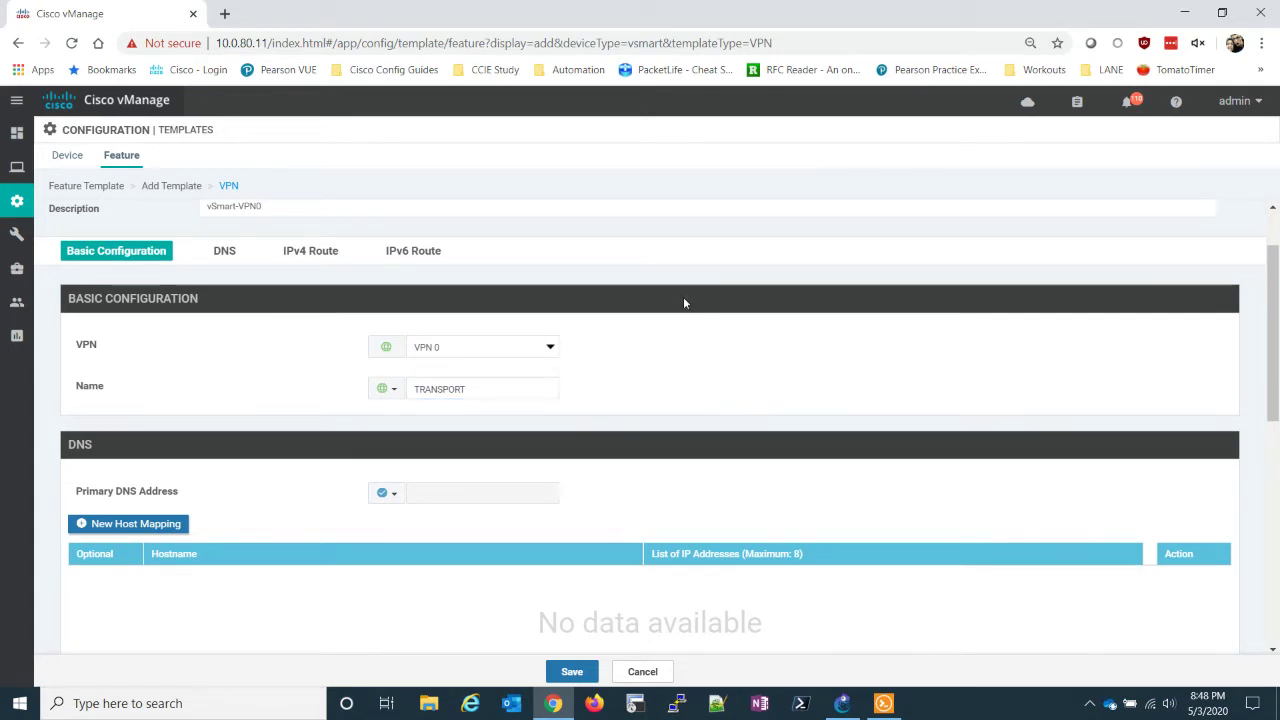
scroll(683, 300, "down", 4)
scroll(683, 313, "down", 2)
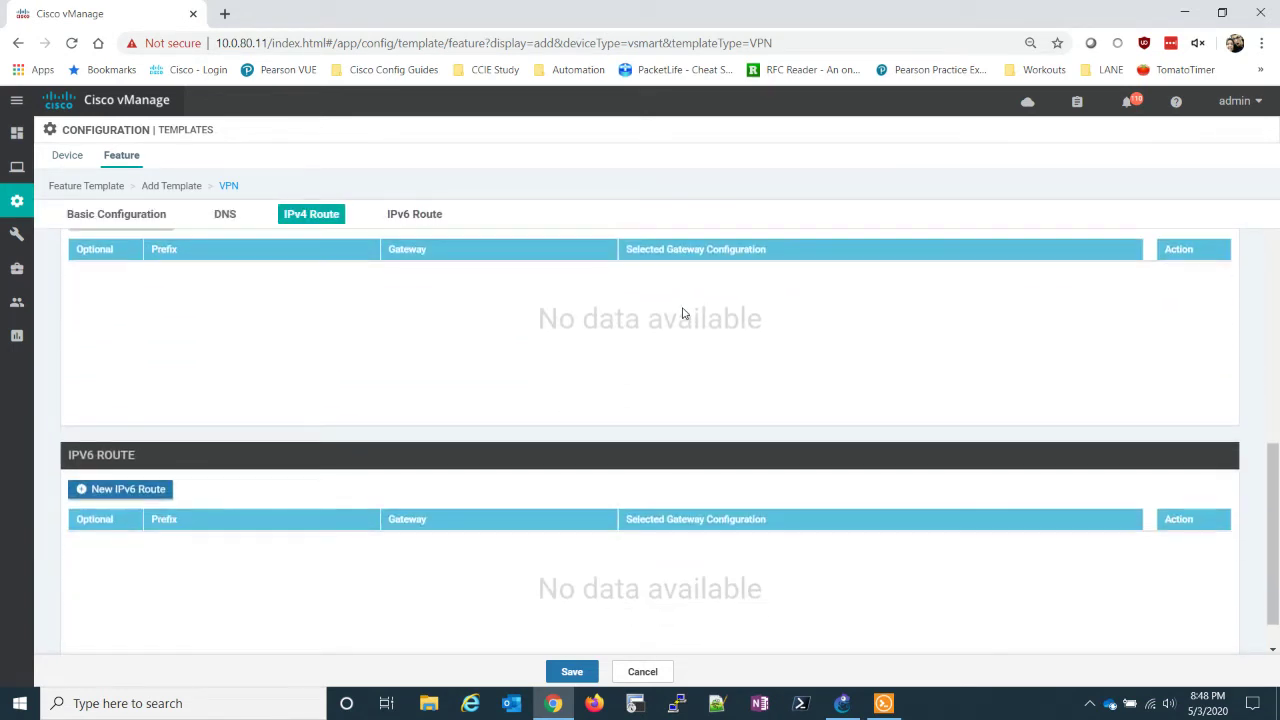
scroll(683, 314, "up", 8)
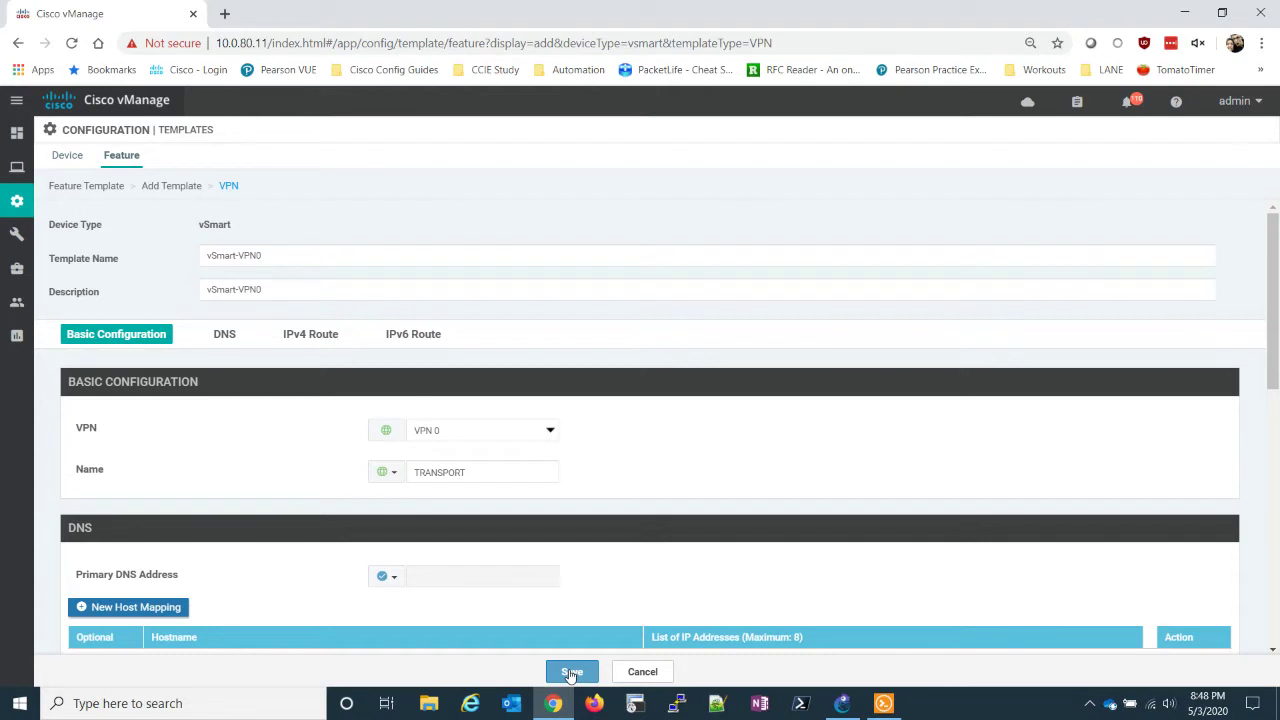
Jump to the IPv4 Route section after briefly checking the GNS3 topology
left_click(327, 333)
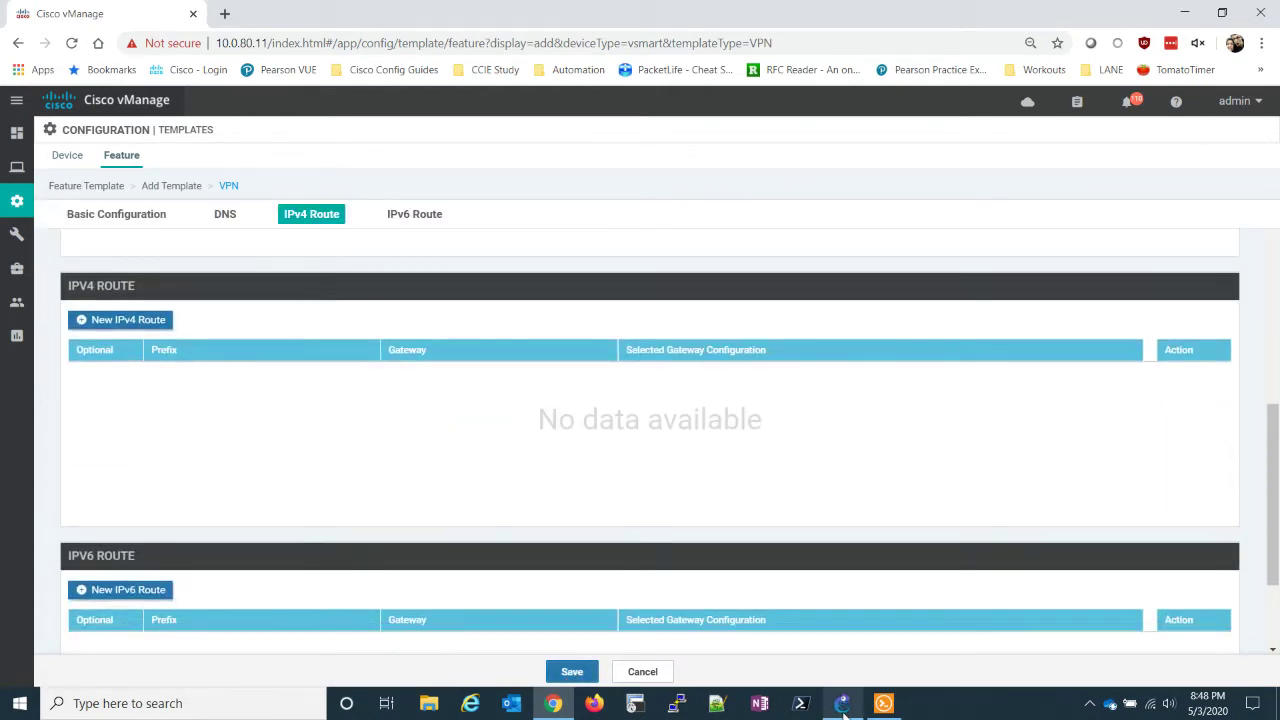
left_click(843, 704)
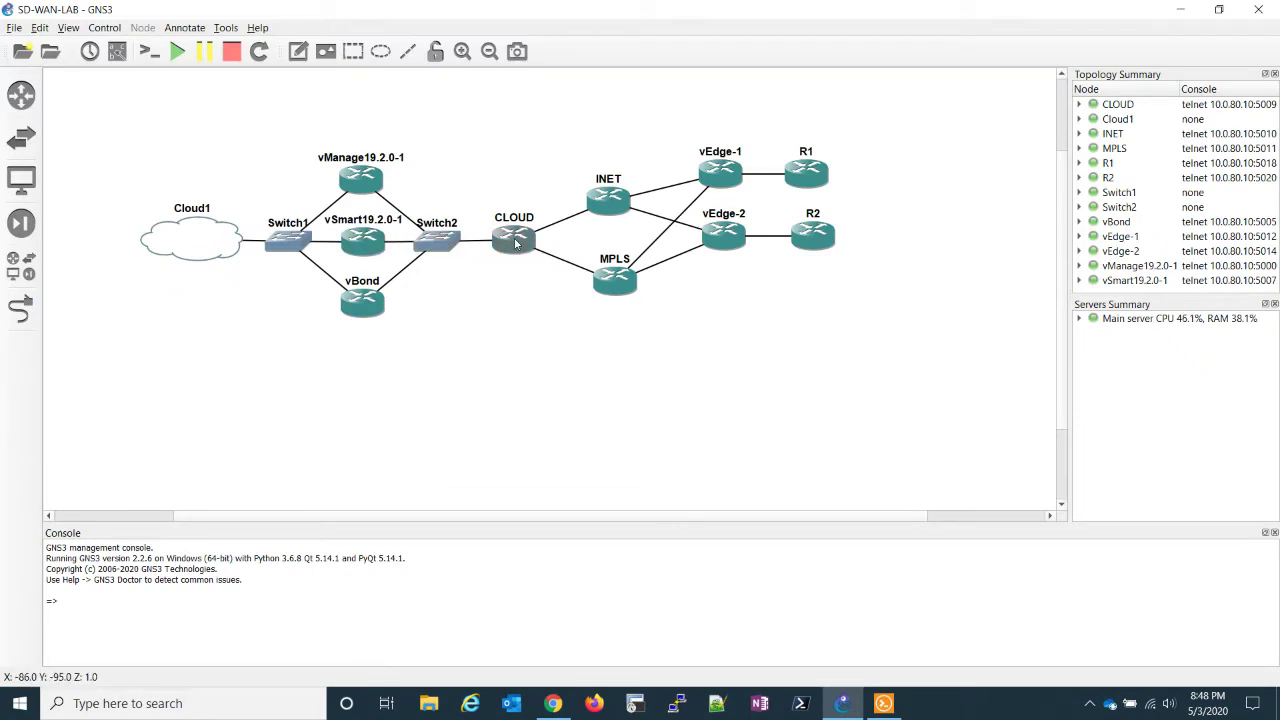
left_click(1180, 9)
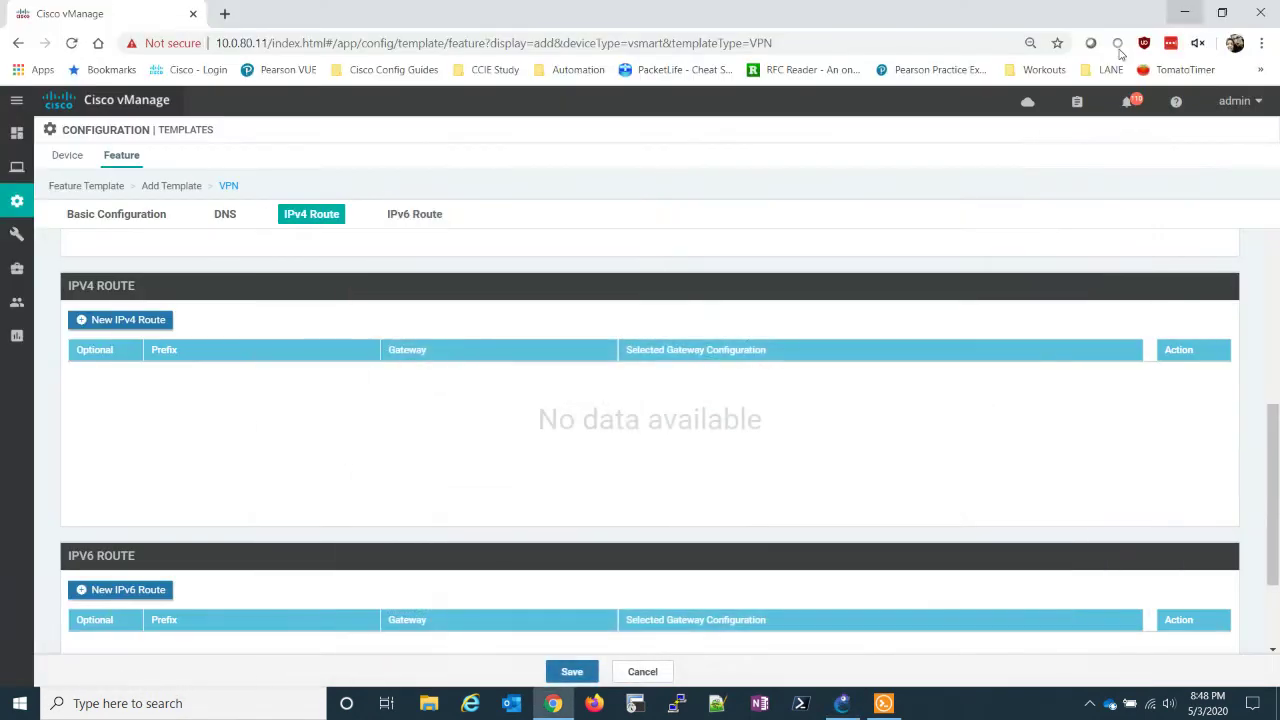
Create a new IPv4 route 0.0.0.0/0 with next hop 199.1.1.254
left_click(157, 320)
left_click(419, 380)
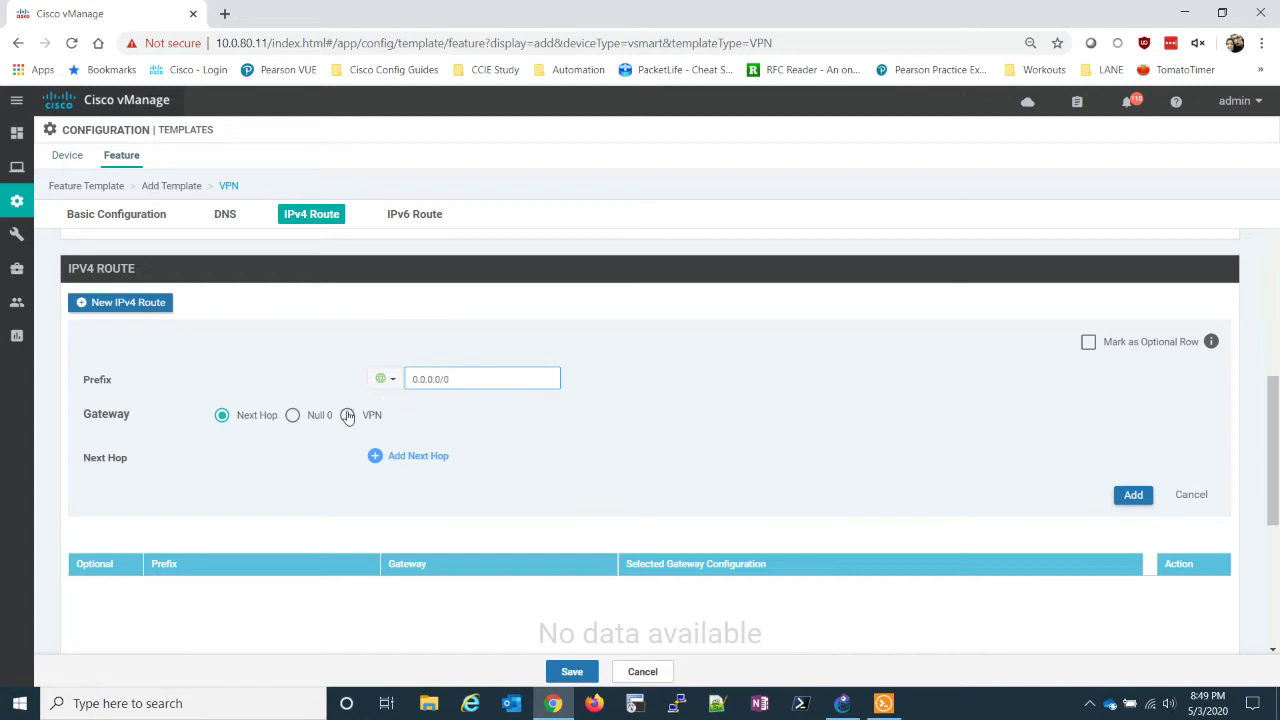
left_click(418, 456)
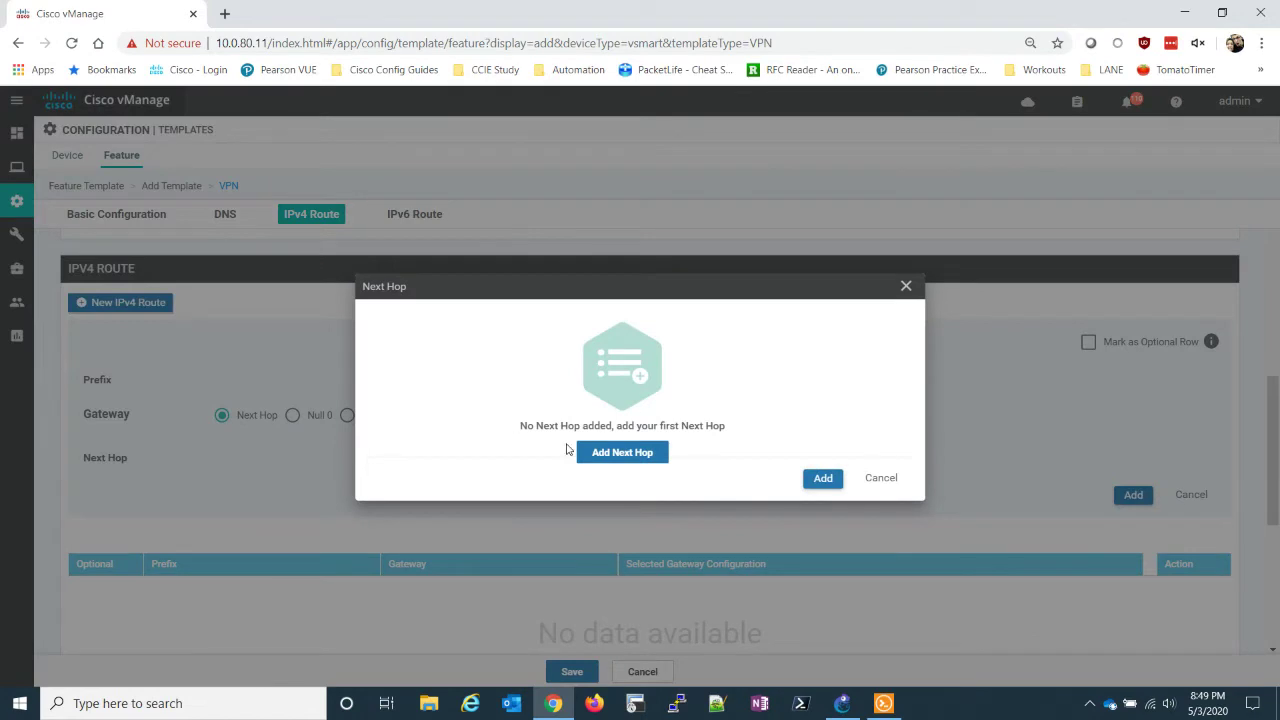
left_click(650, 452)
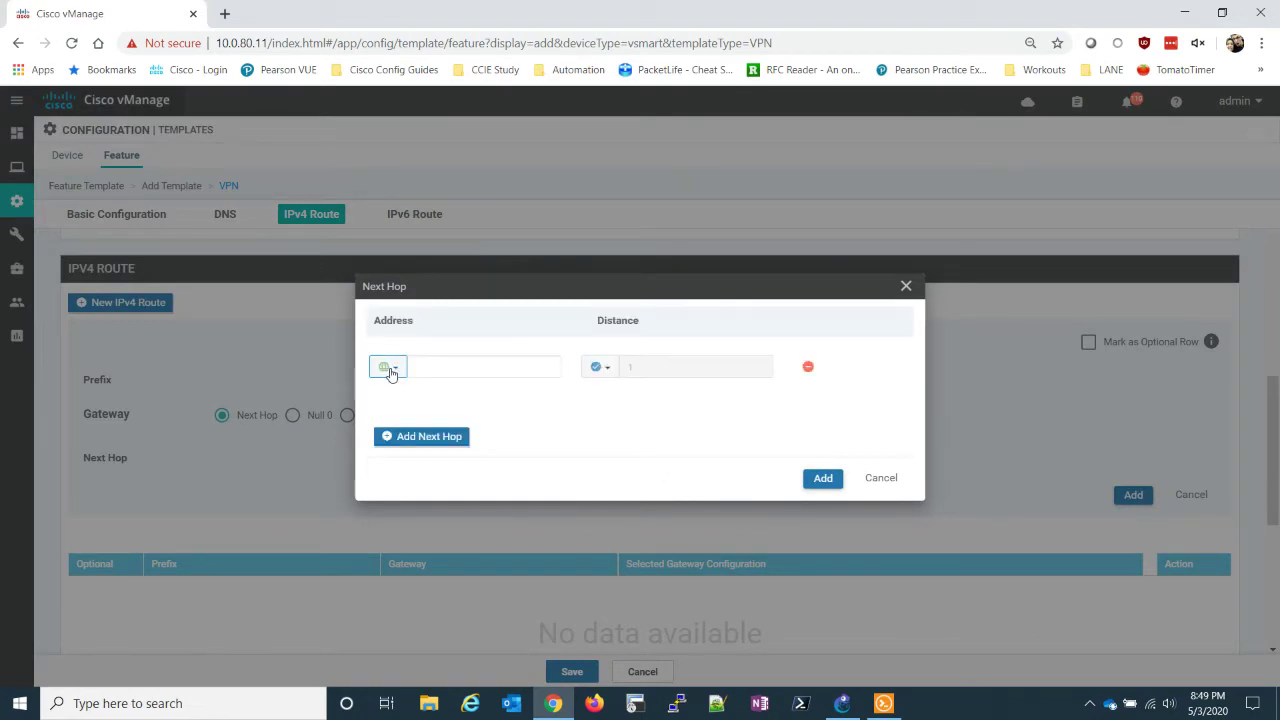
left_click(433, 369)
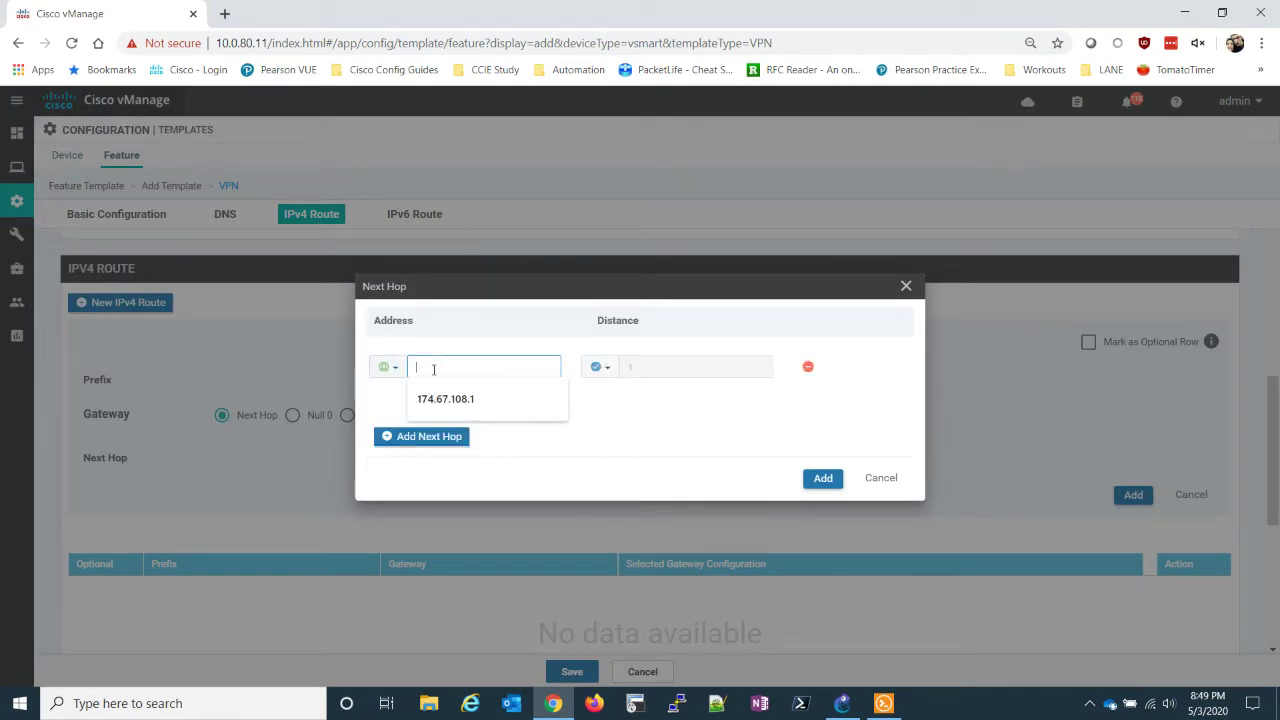
type("18")
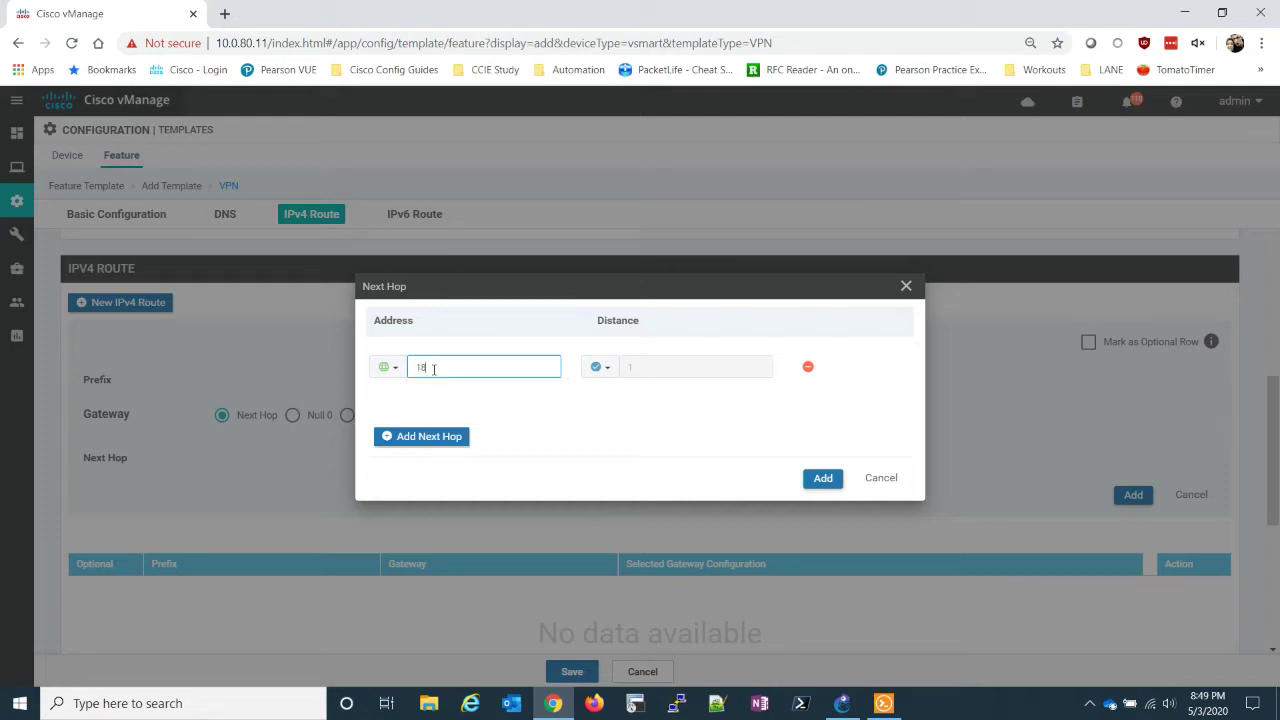
key("BackSpace")
type("9.1.1.254")
Confirm the next hop, add the default route, and save the vSmart-VPN0 template
left_click(820, 480)
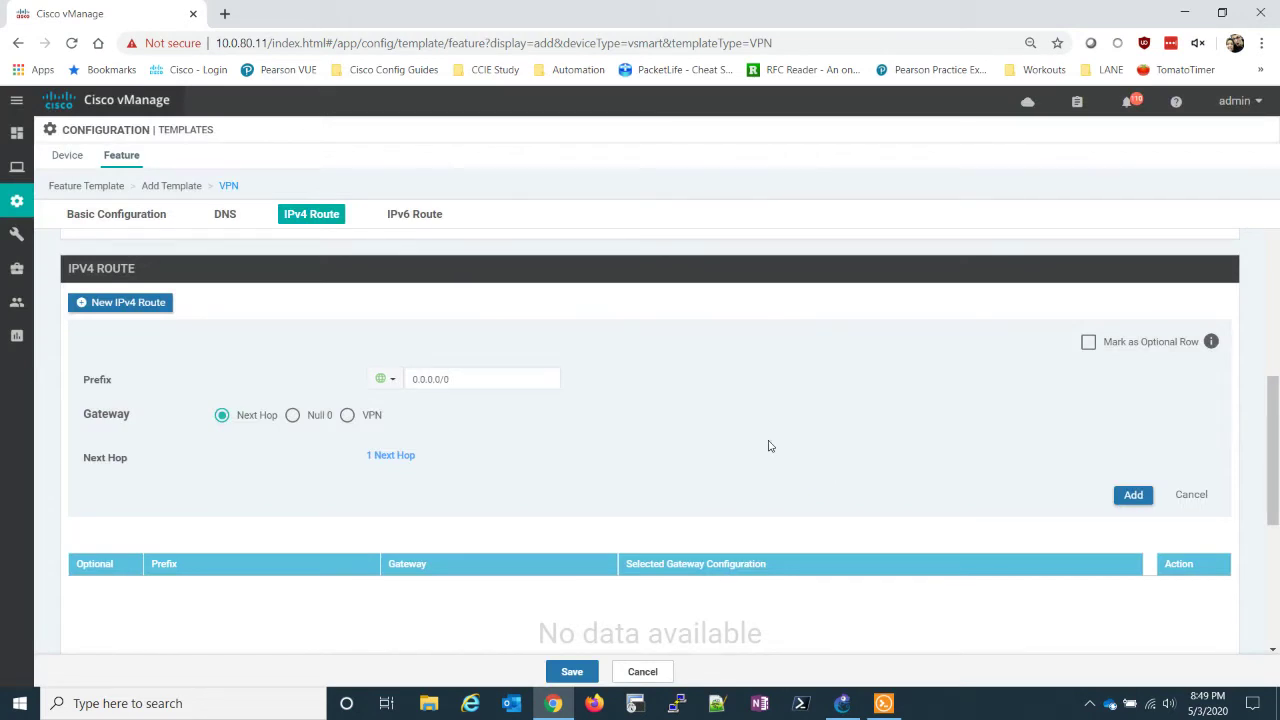
left_click(1133, 495)
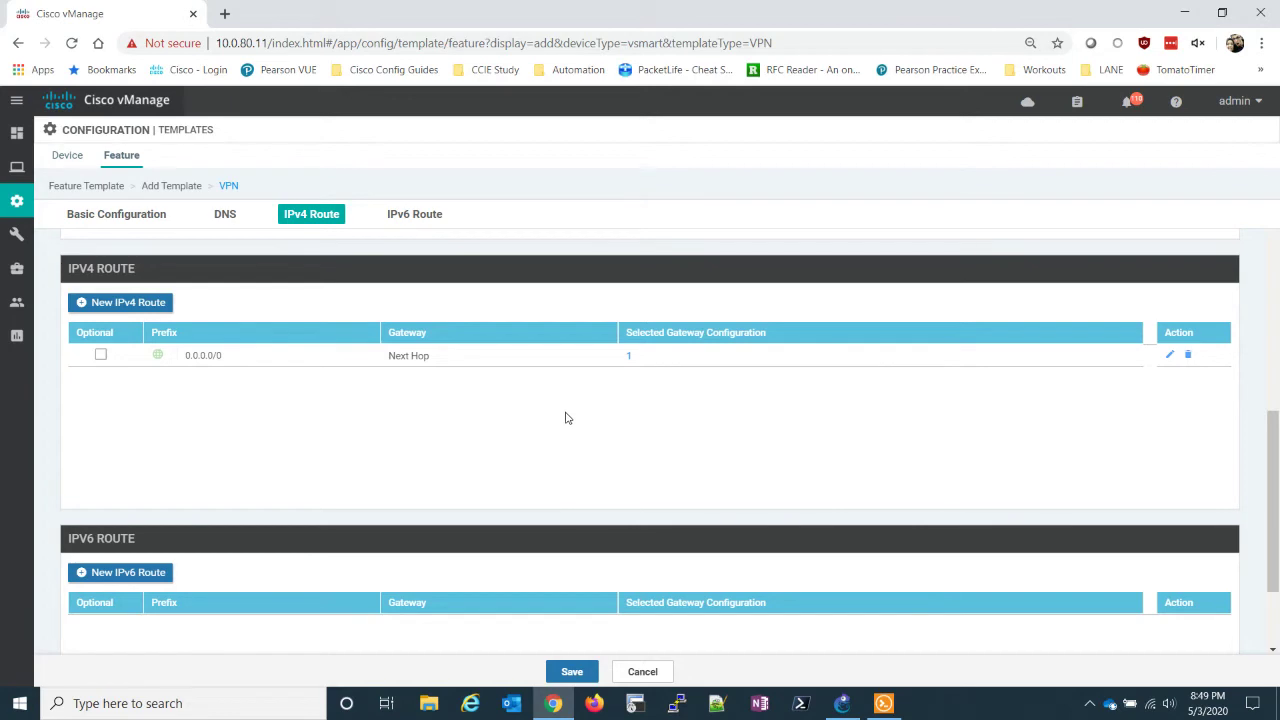
scroll(566, 420, "down", 2)
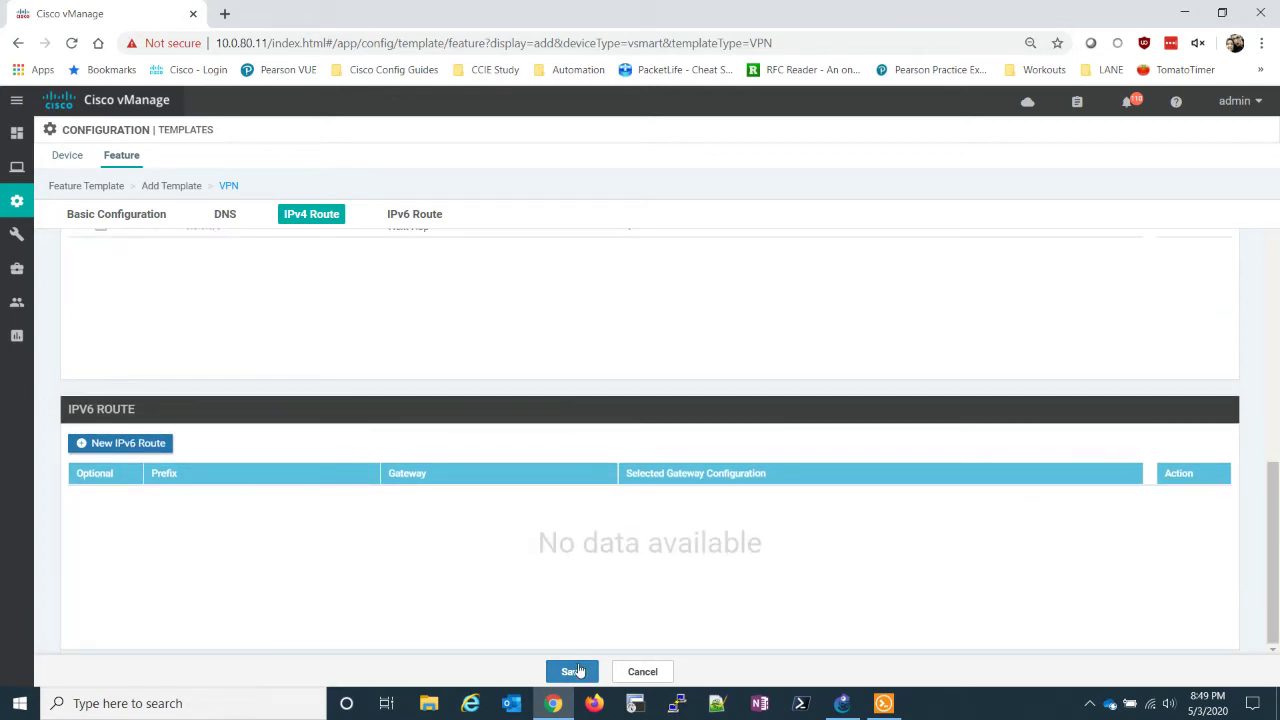
left_click(576, 671)
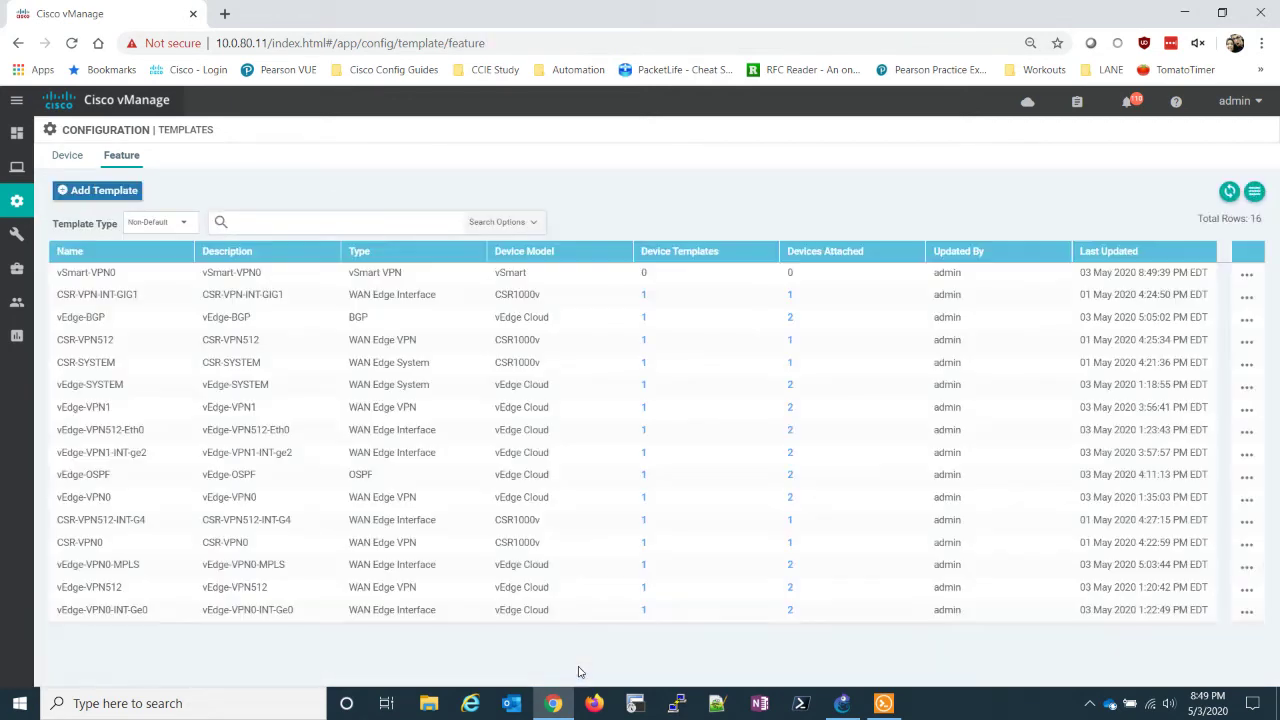
Add a VPN Interface Ethernet feature template for vSmart and start naming it
left_click(99, 192)
scroll(143, 328, "down", 15)
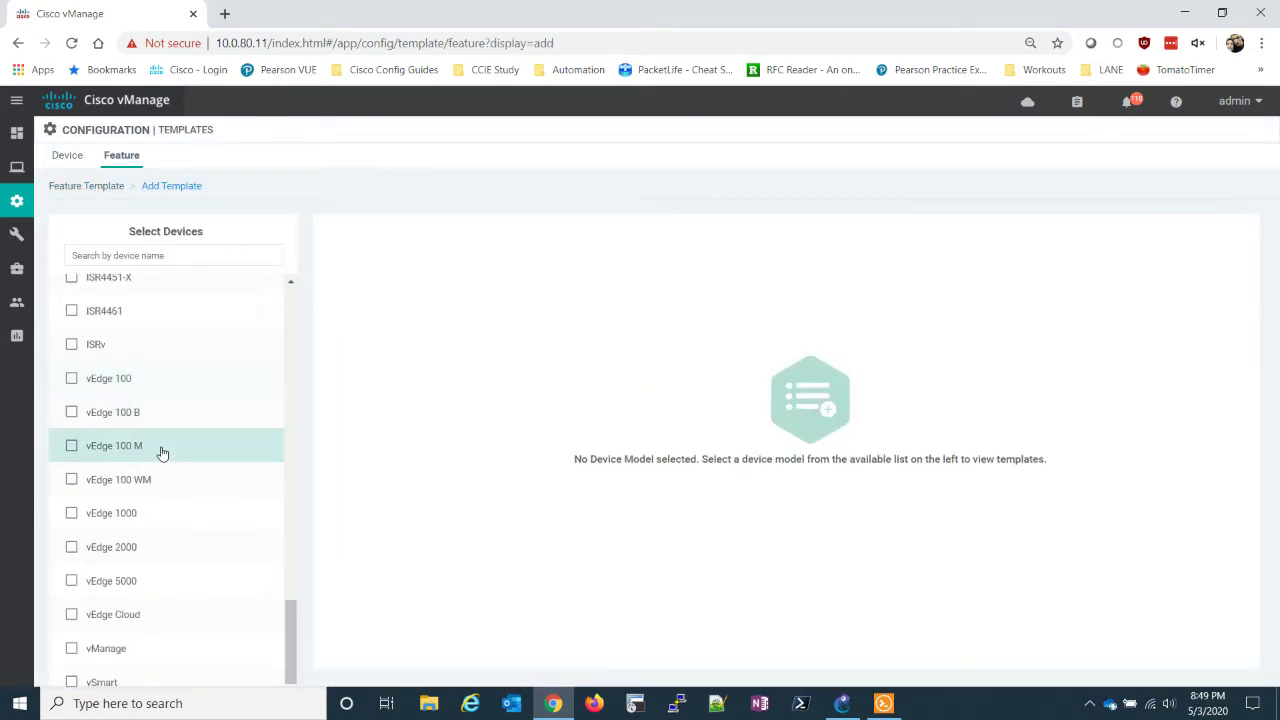
left_click(72, 681)
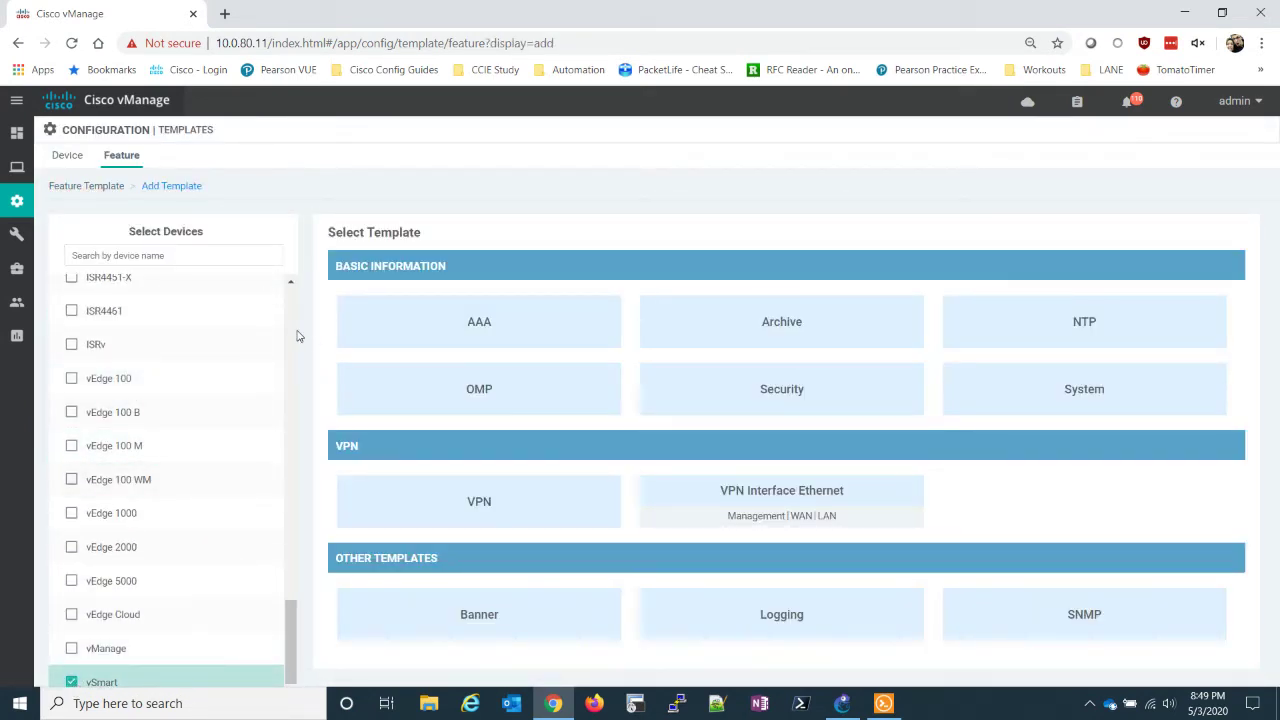
left_click(758, 508)
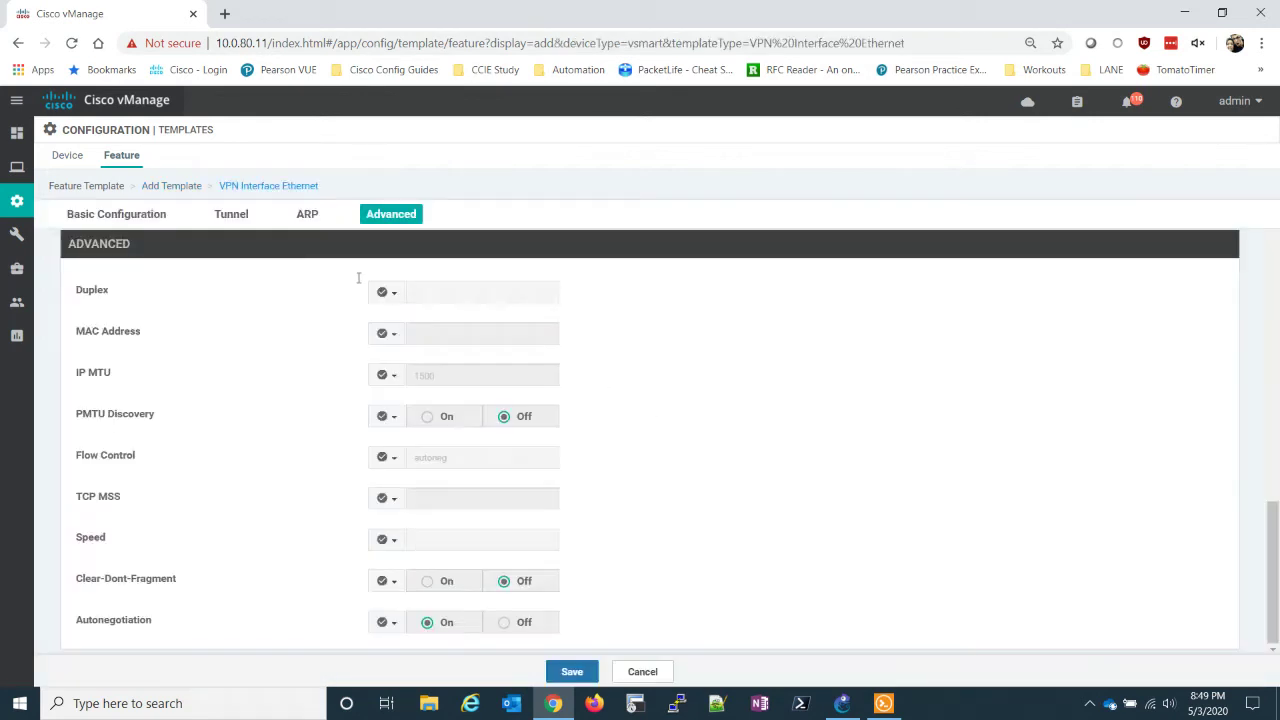
left_click(315, 254)
Name the template vSmart-VPN0-INT and reuse the name as its description
type("vSmart-VPN0")
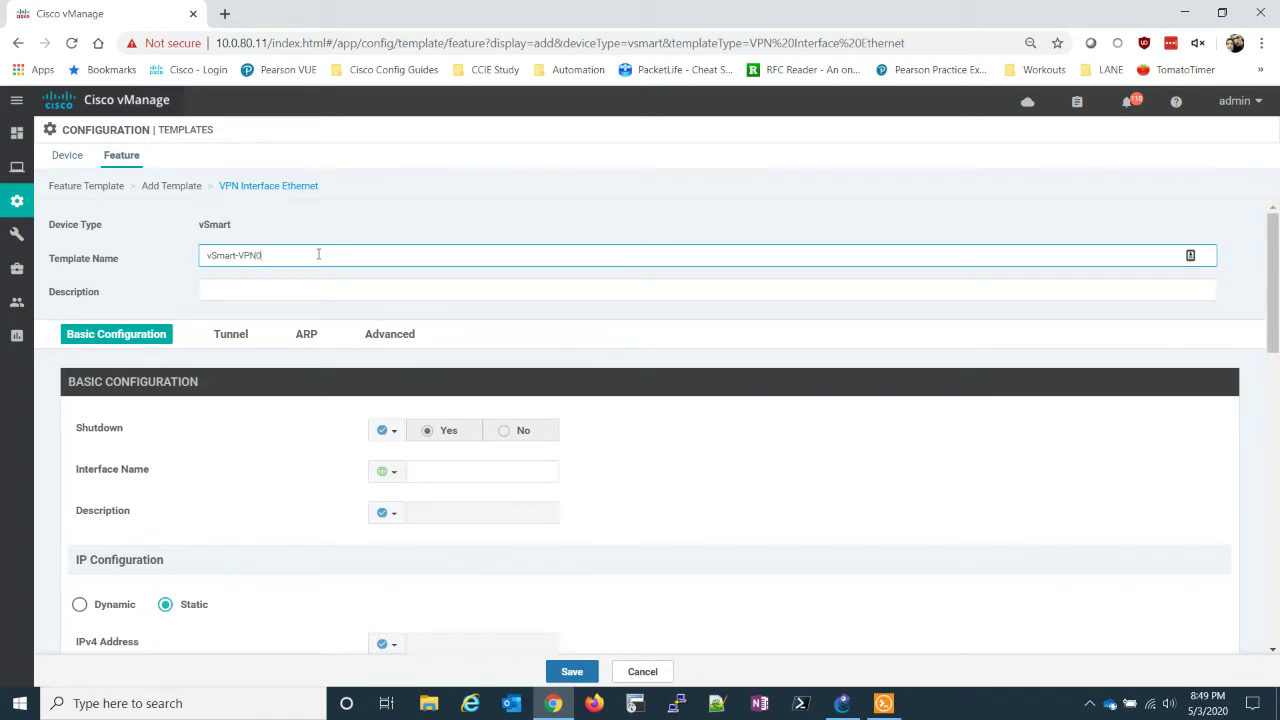
key("Tab")
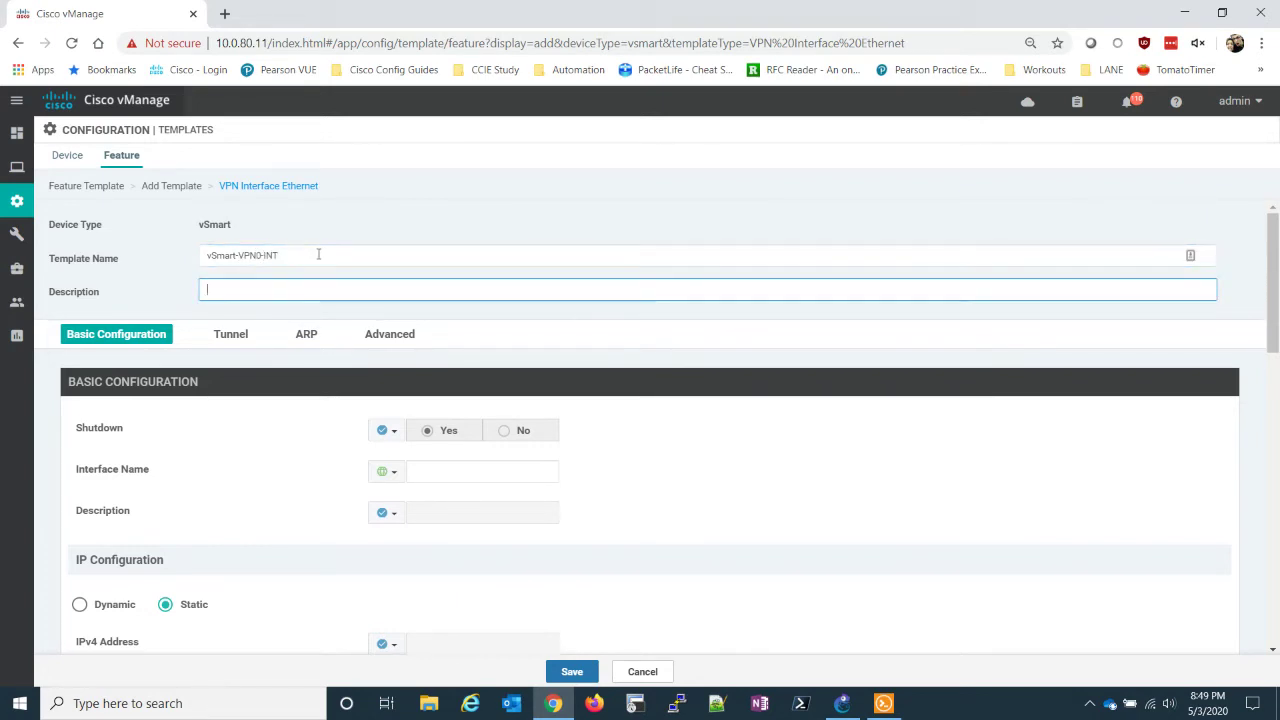
key("shift+Tab")
key("ctrl+c")
left_click(245, 291)
key("ctrl+v")
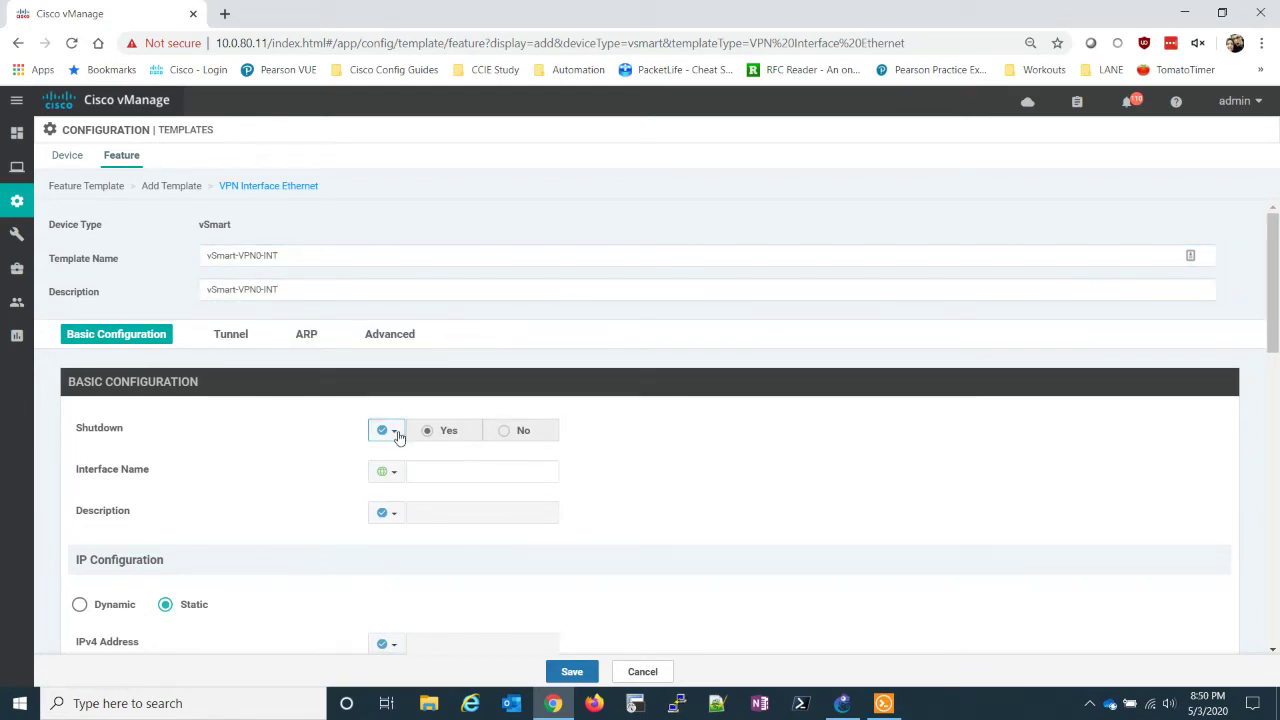
Set Shutdown to Global No and the interface name to eth1
left_click(397, 437)
left_click(412, 452)
left_click(505, 432)
left_click(427, 469)
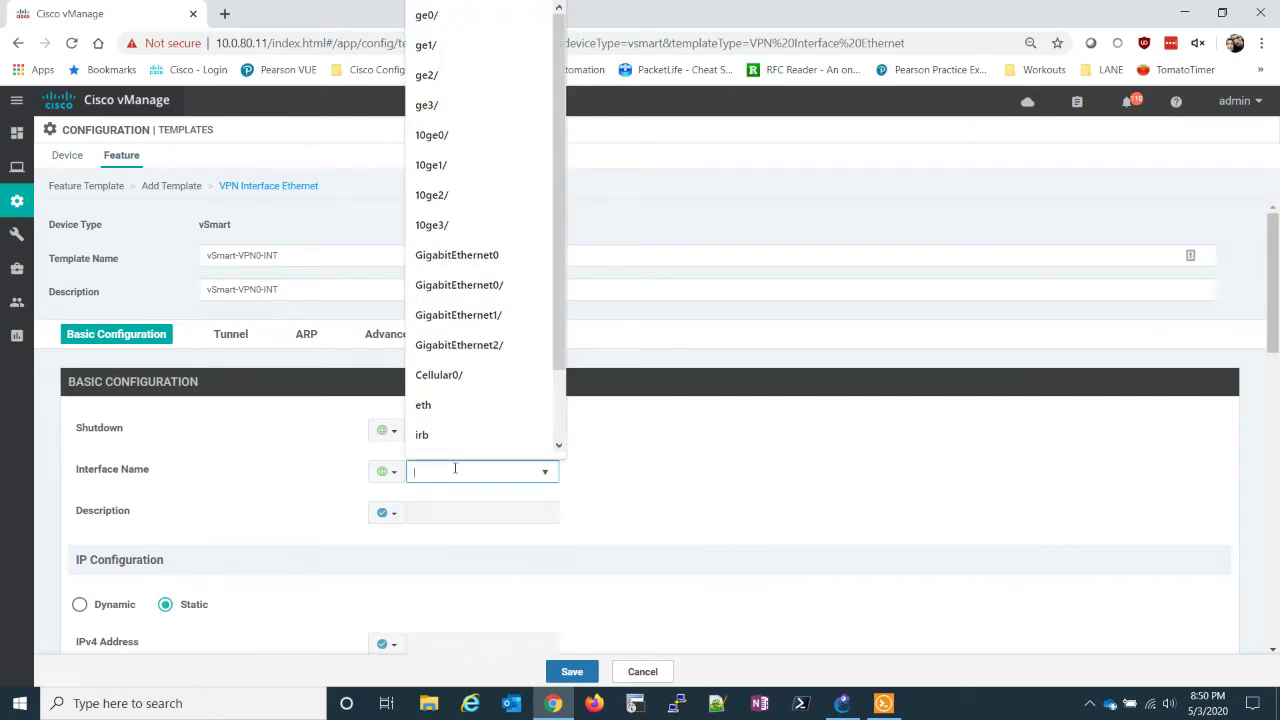
type("et")
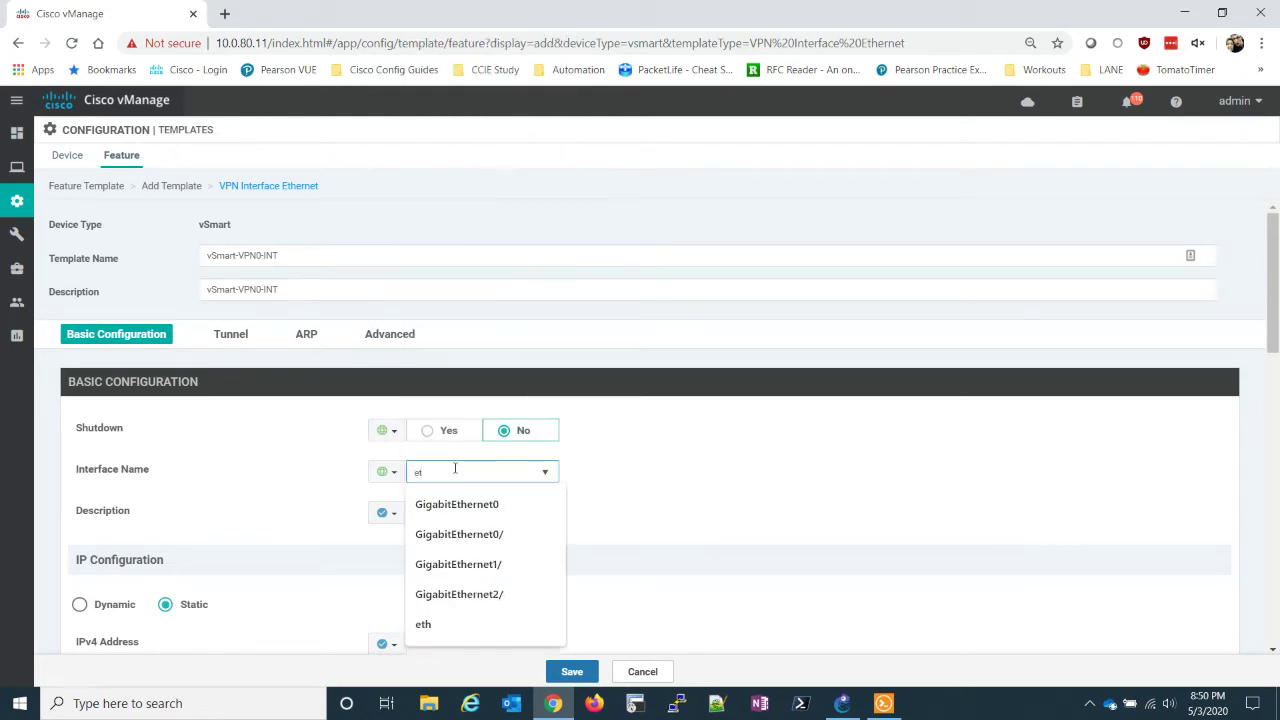
type("h1")
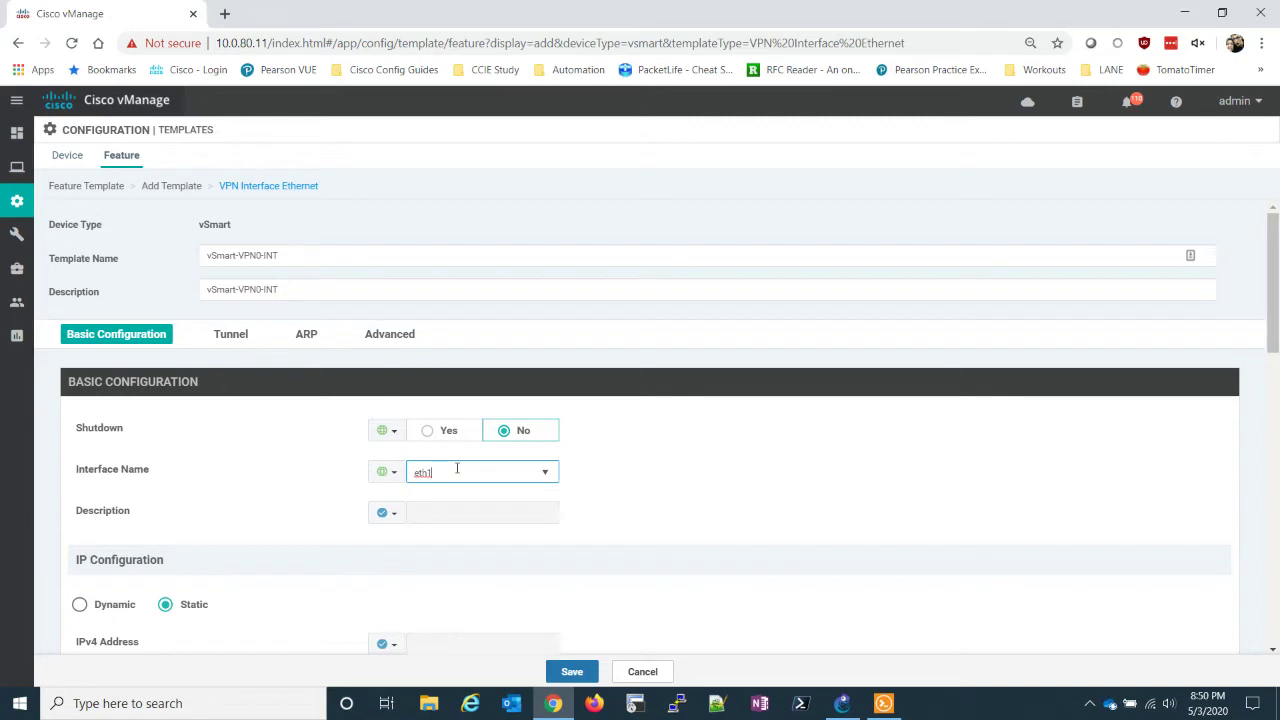
left_click(665, 508)
Make the IPv4 address a device-specific variable (vpn_if_ip_address)
scroll(652, 495, "down", 1)
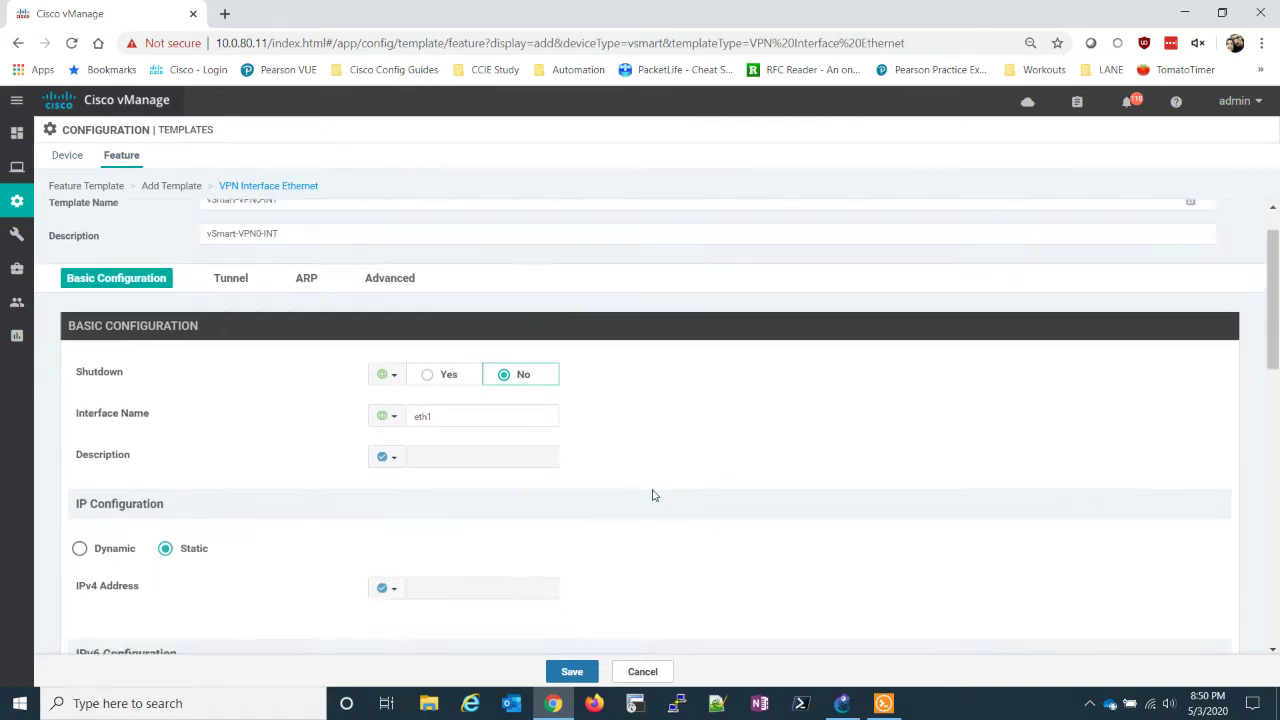
scroll(652, 495, "down", 2)
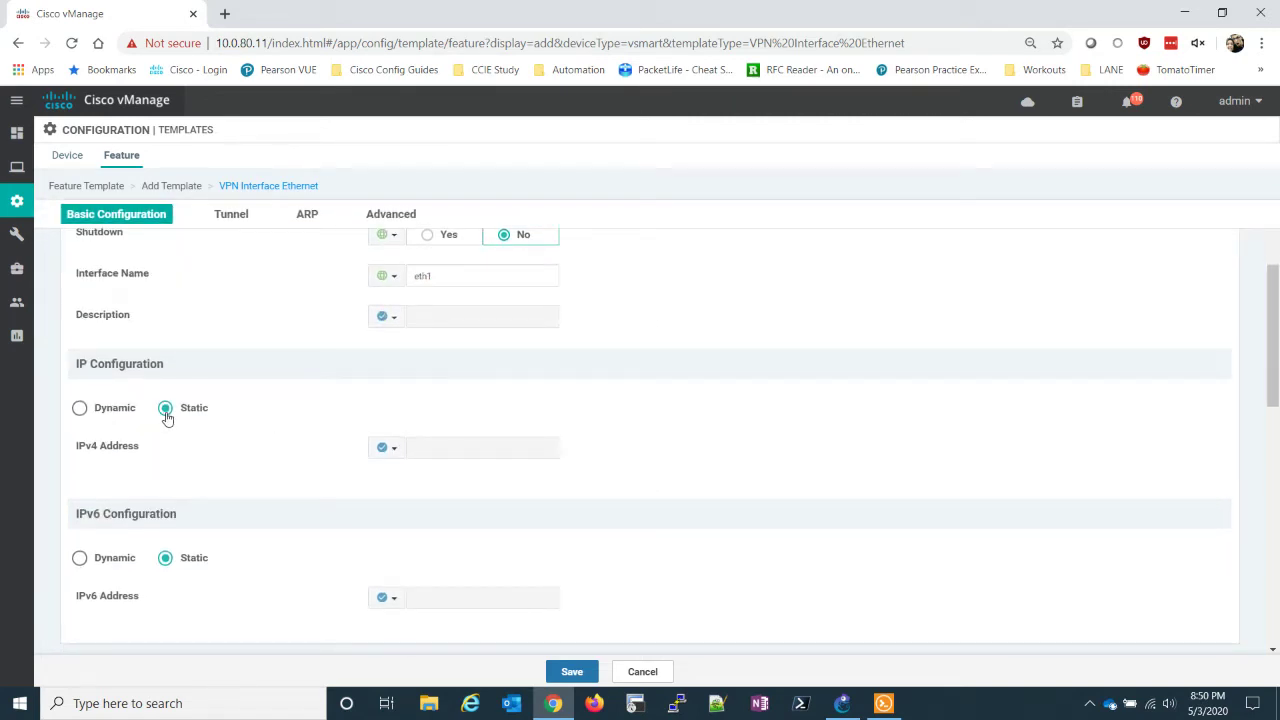
left_click(399, 451)
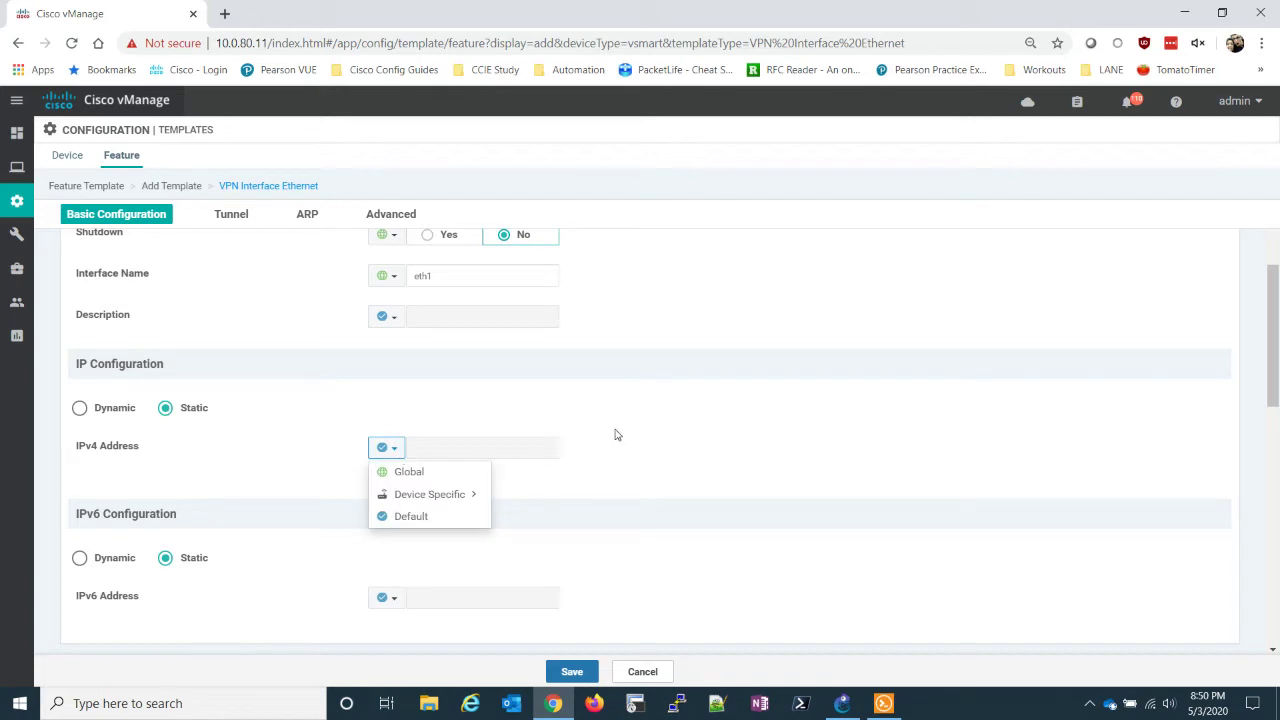
left_click(430, 494)
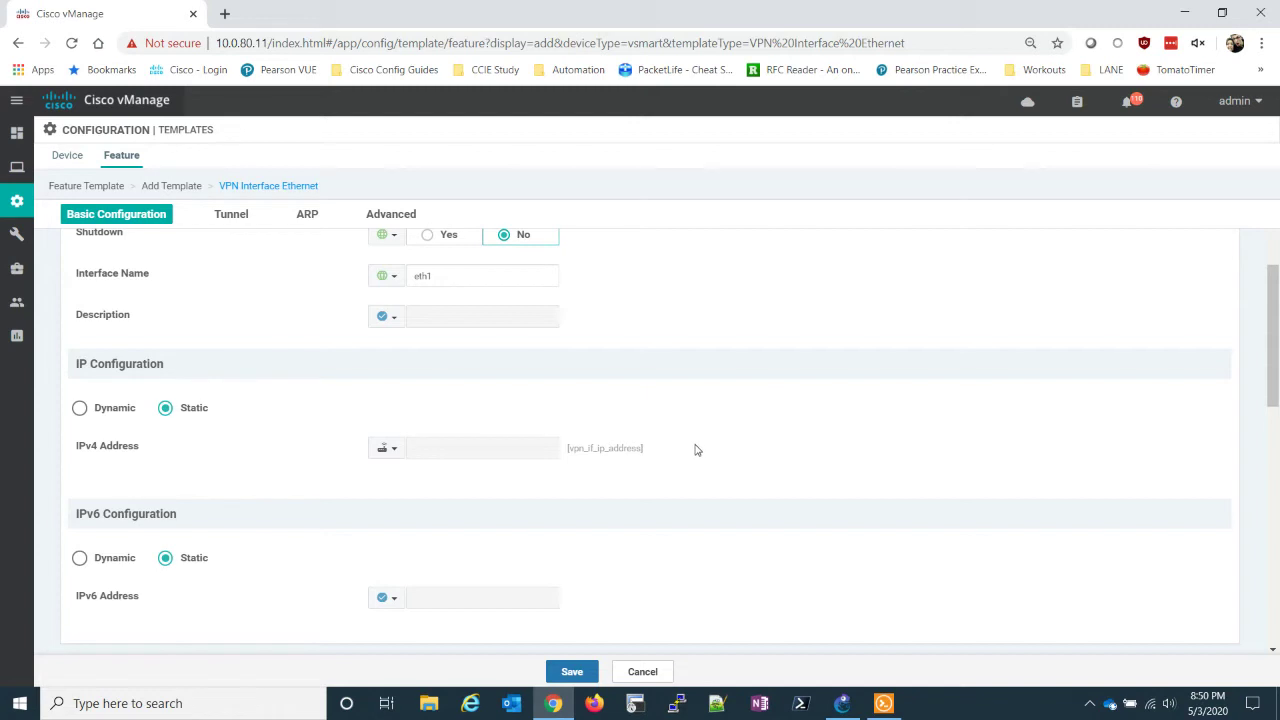
scroll(694, 449, "down", 3)
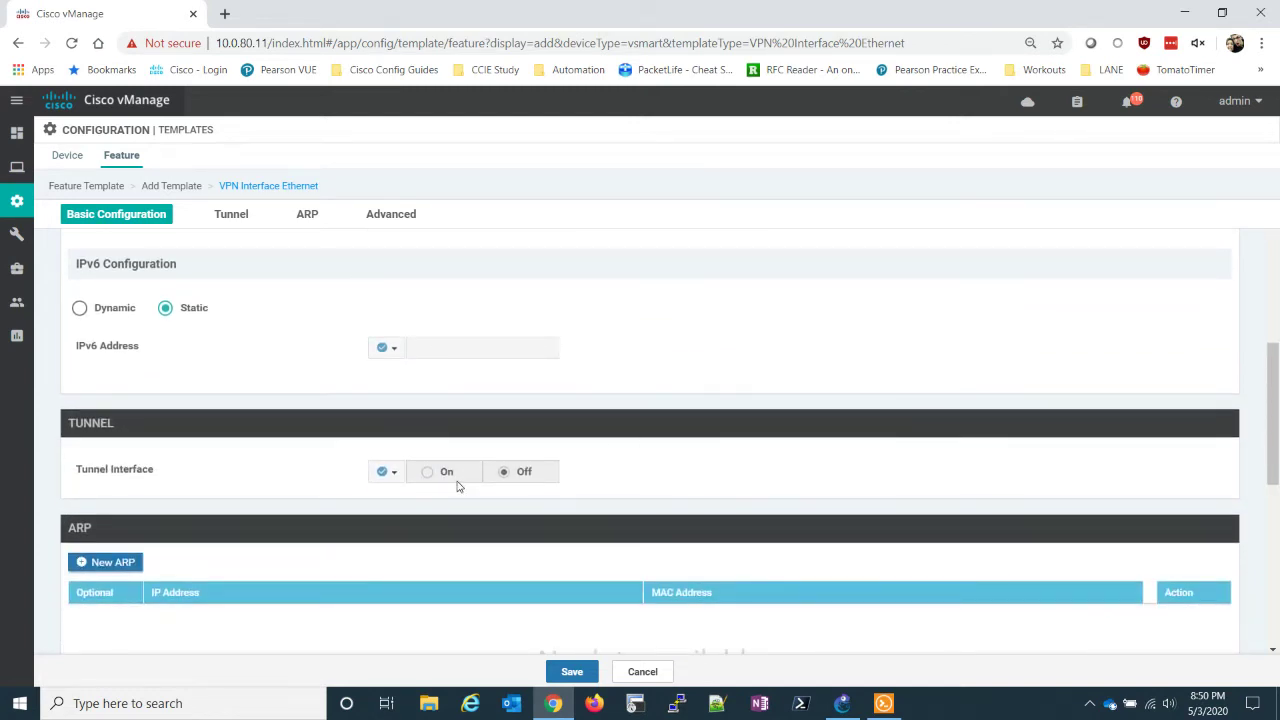
Set Tunnel Interface to Global On
left_click(386, 477)
left_click(396, 503)
left_click(429, 477)
scroll(658, 404, "down", 1)
scroll(658, 404, "down", 3)
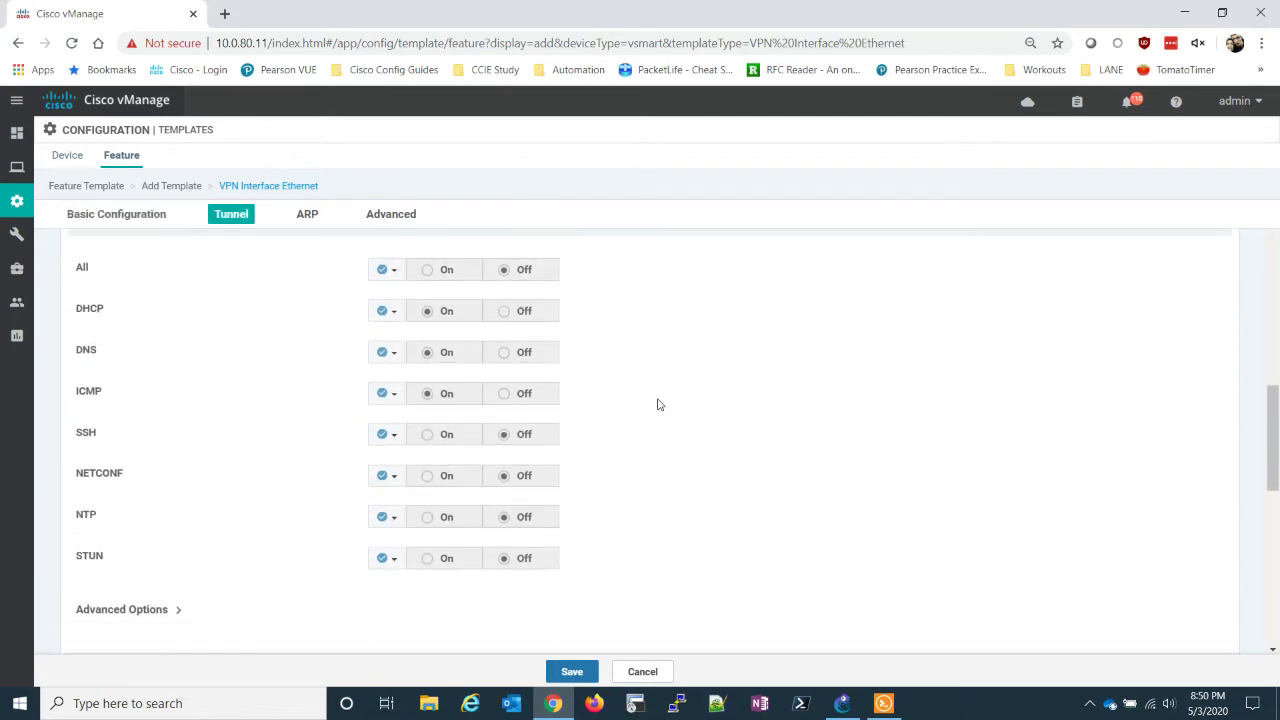
Allow the All, SSH and NETCONF services as Global On values
left_click(394, 272)
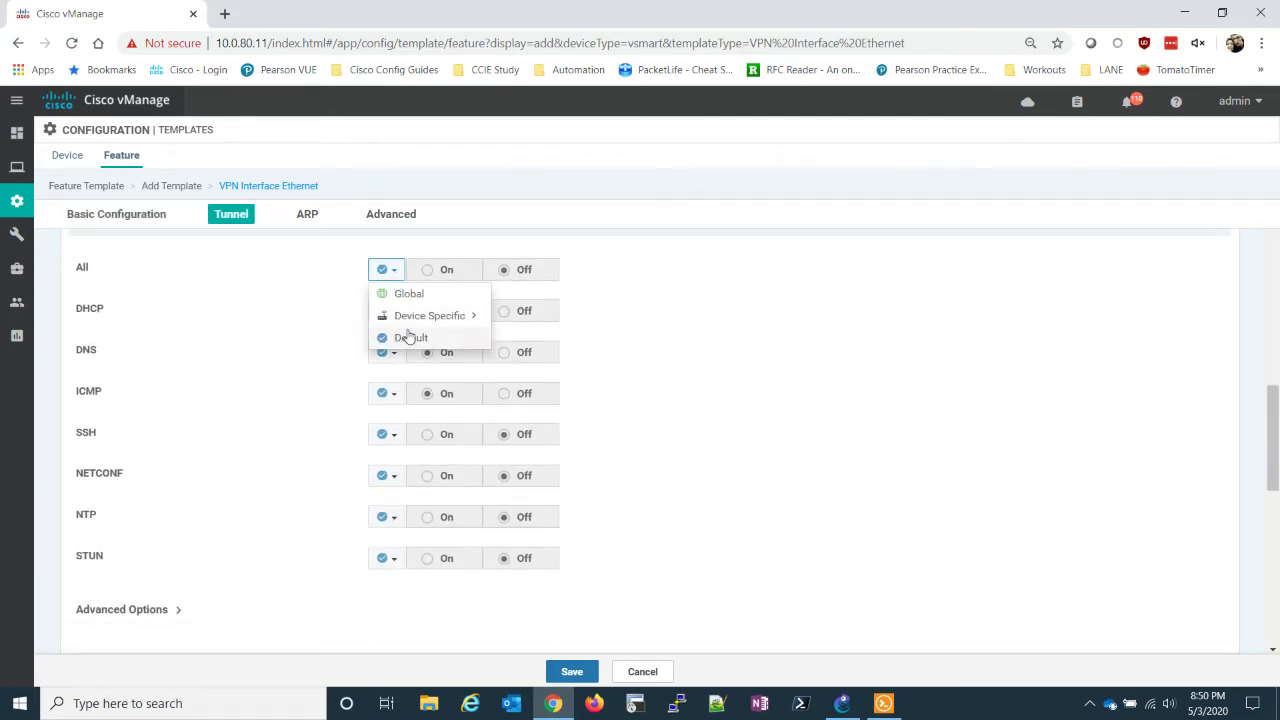
left_click(412, 294)
left_click(428, 278)
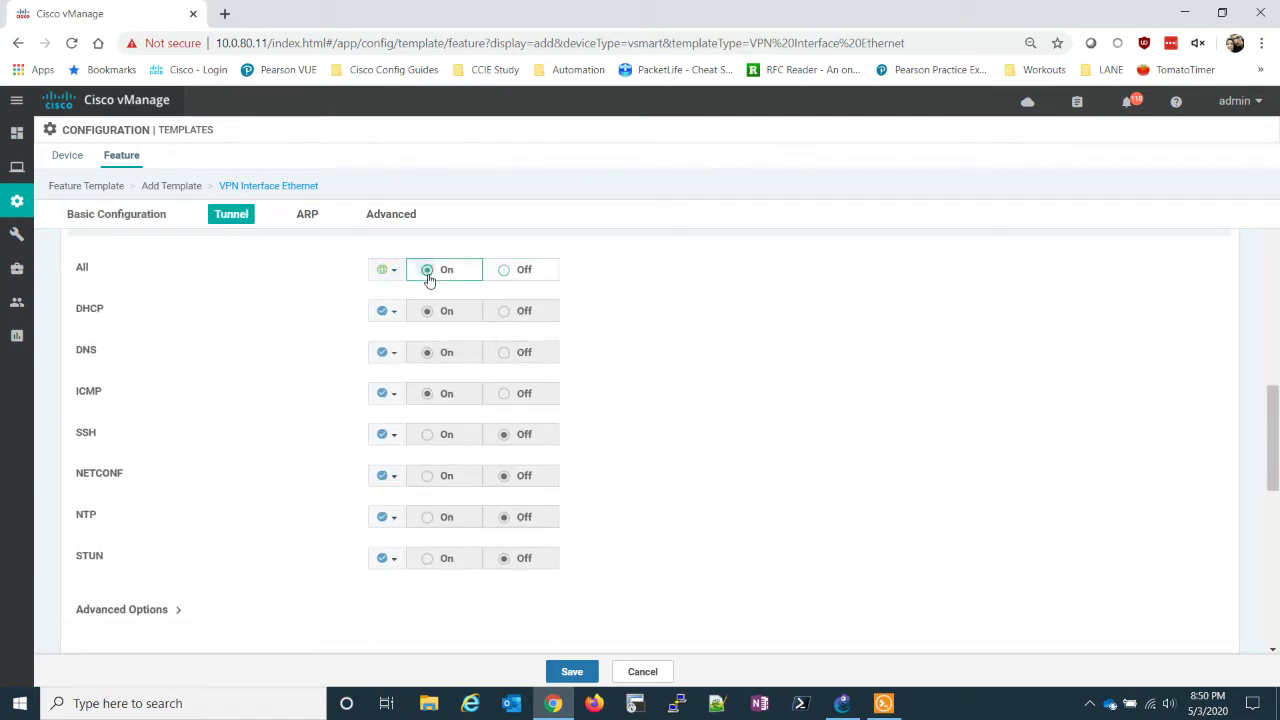
left_click(391, 441)
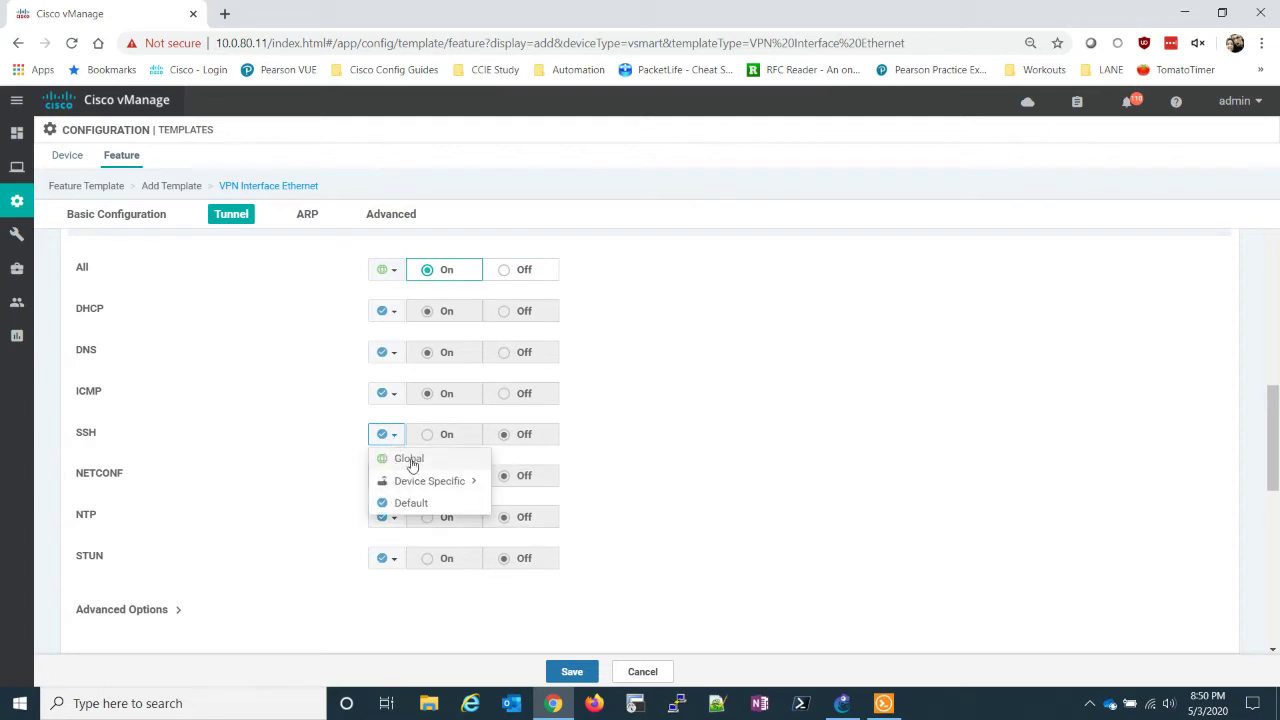
left_click(400, 460)
left_click(428, 438)
left_click(389, 478)
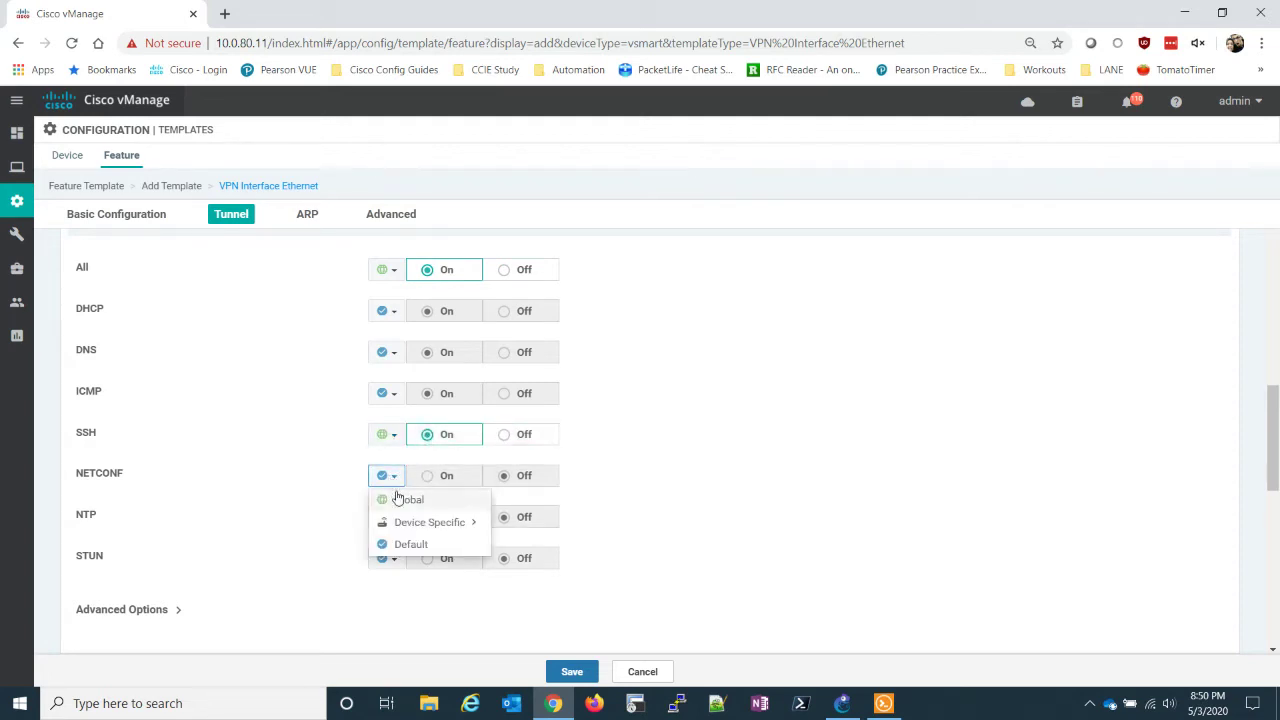
left_click(399, 496)
left_click(427, 476)
scroll(725, 457, "down", 7)
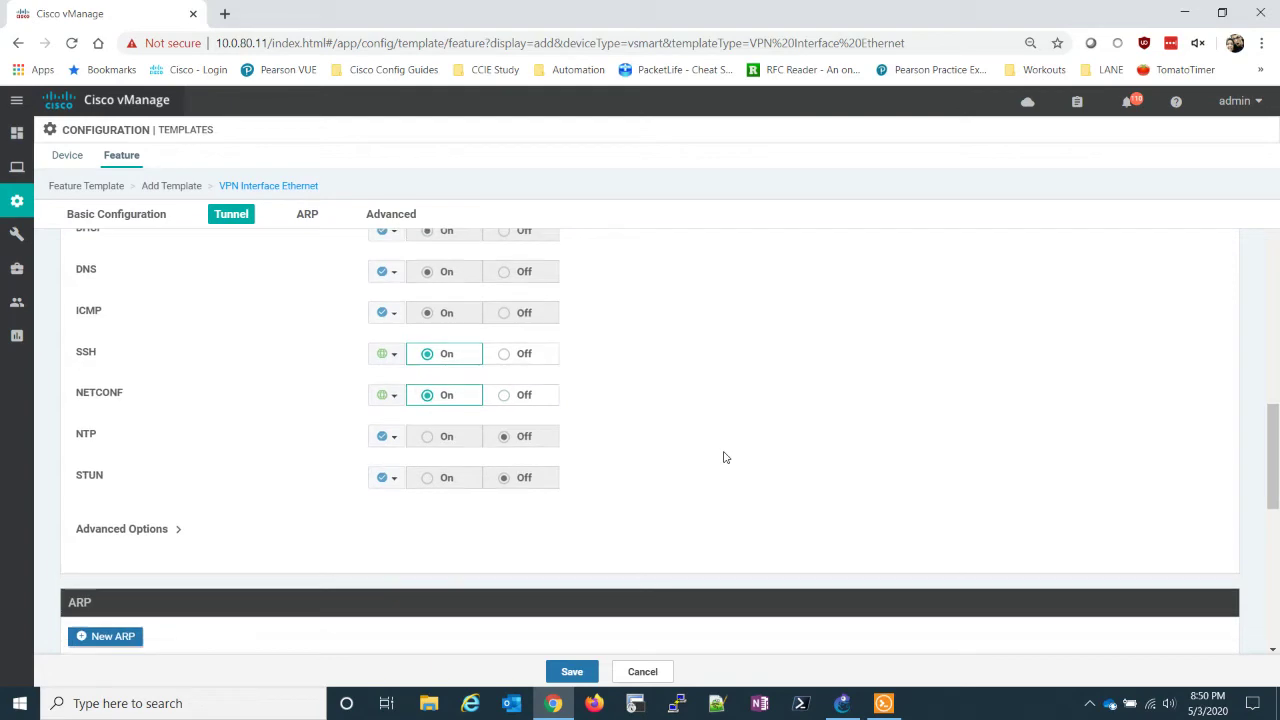
scroll(725, 457, "up", 20)
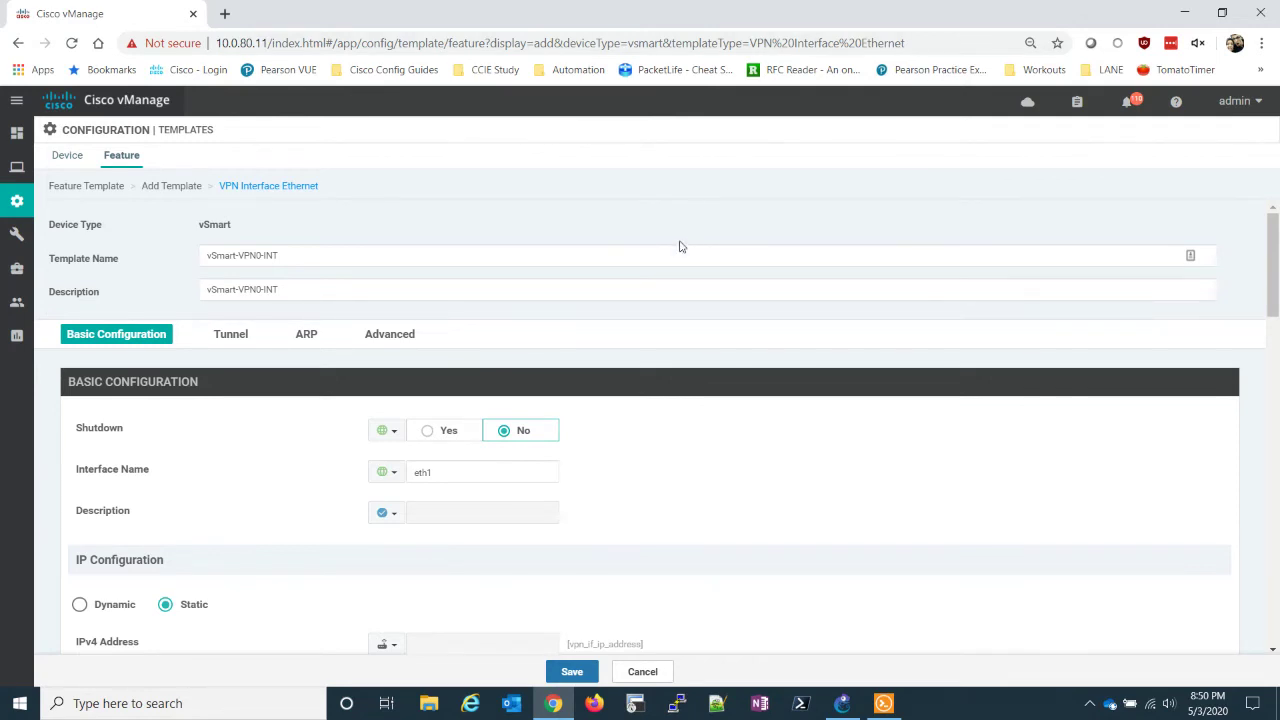
Save vSmart-VPN0-INT and start a new vSmart VPN feature template
left_click(569, 675)
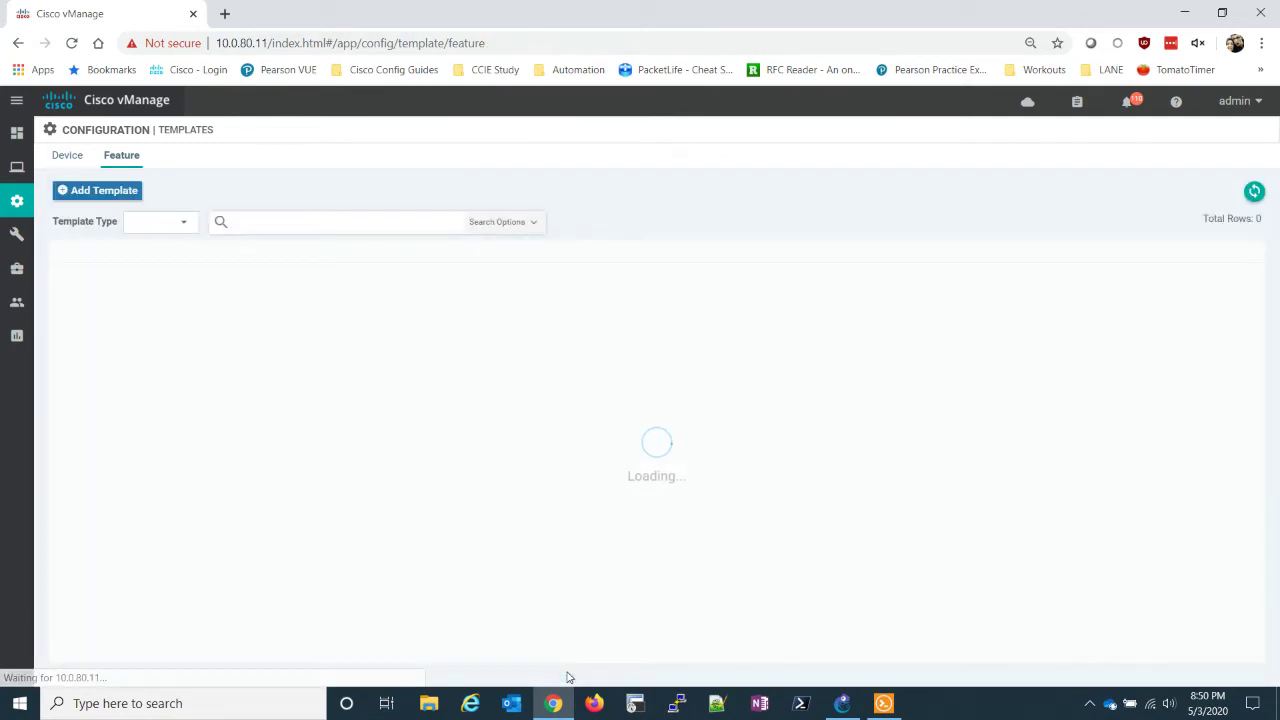
left_click(104, 190)
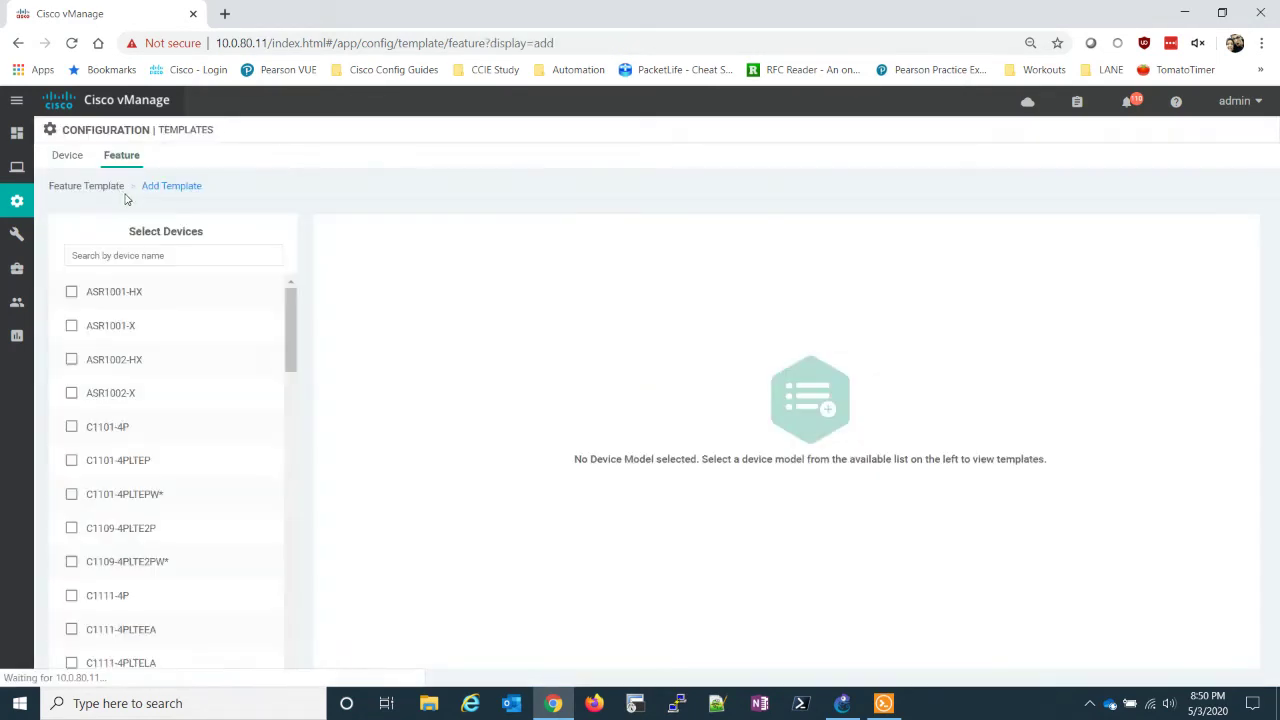
scroll(160, 600, "down", 10)
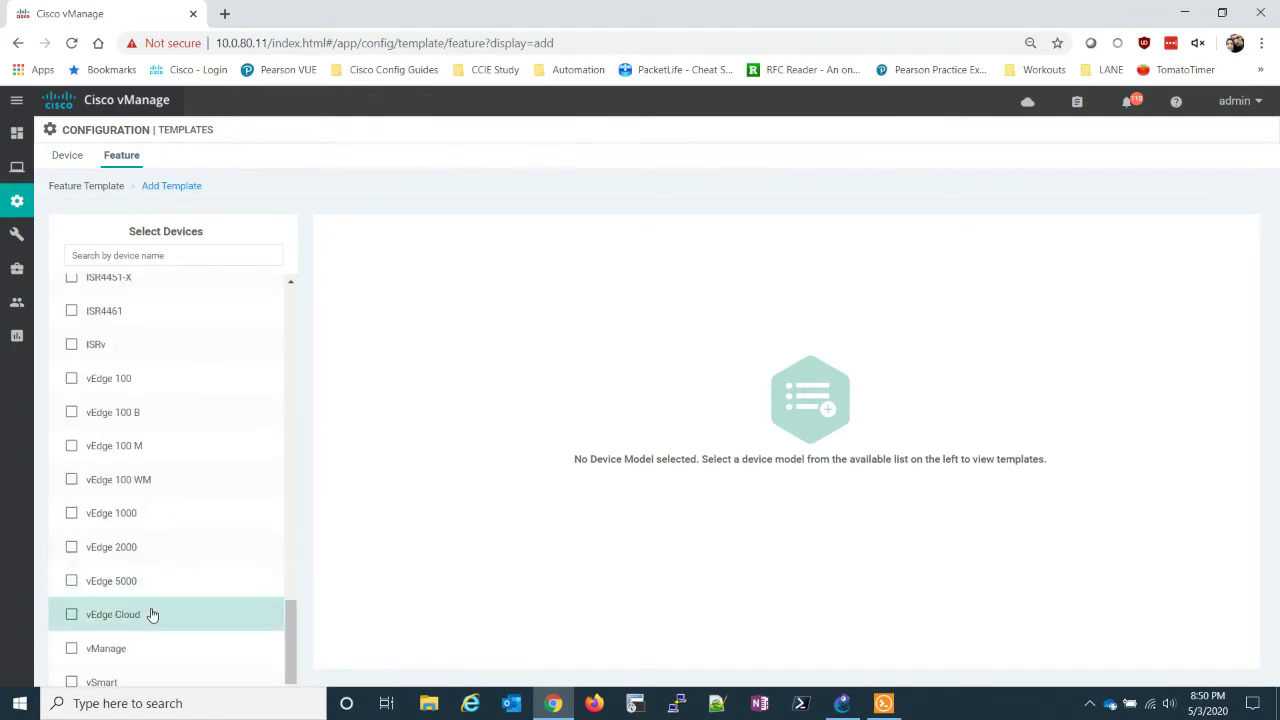
left_click(80, 682)
left_click(483, 503)
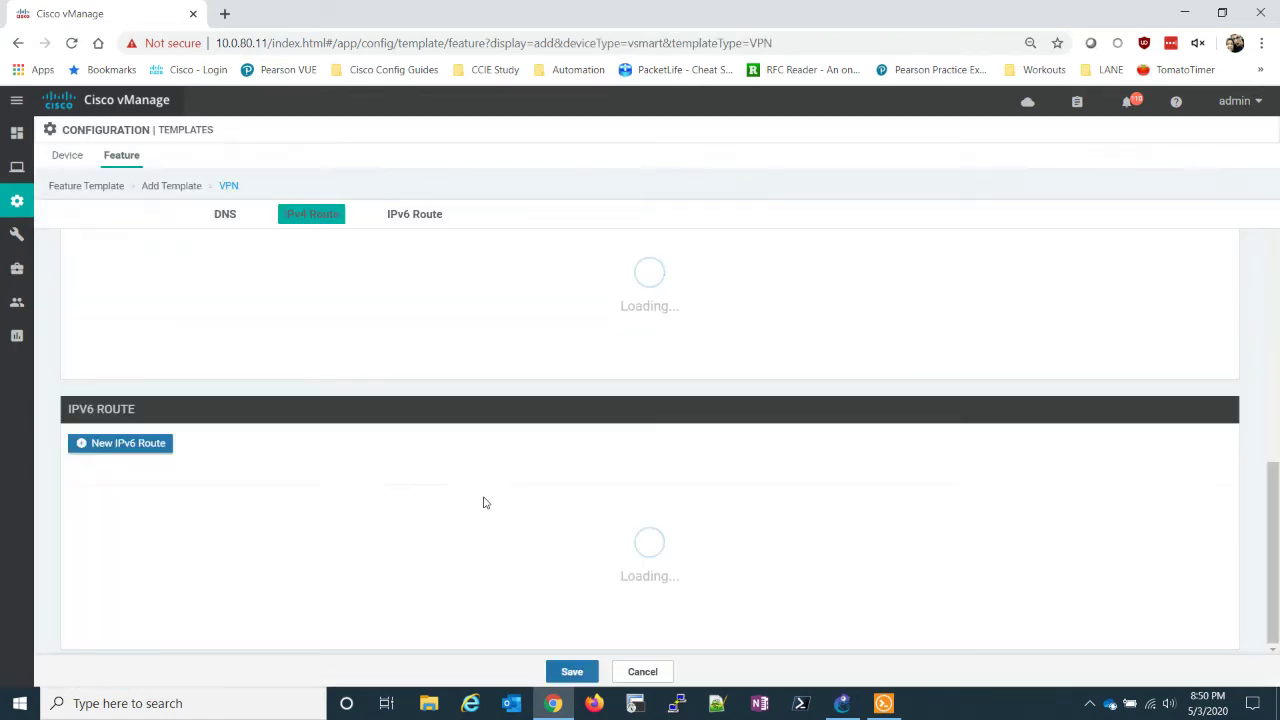
Name and describe the template vSmart-VPN512 and select VPN 512
left_click(320, 256)
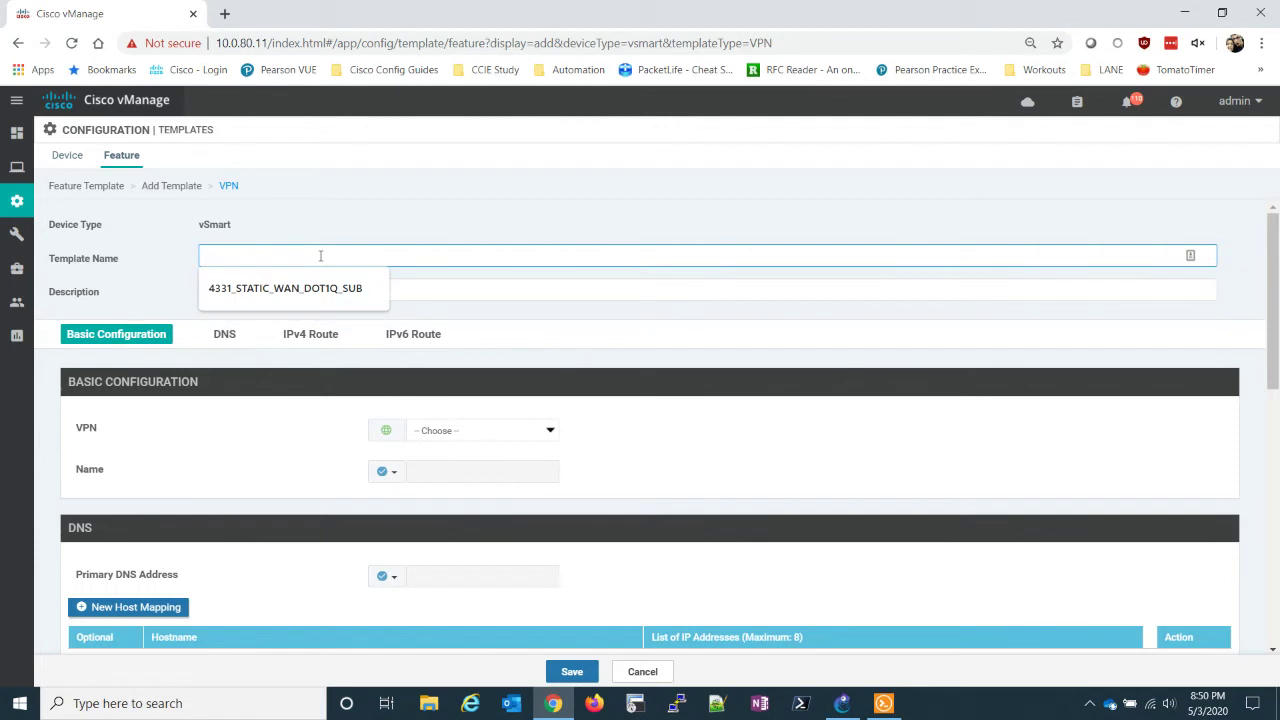
type("vSmart-VPN512")
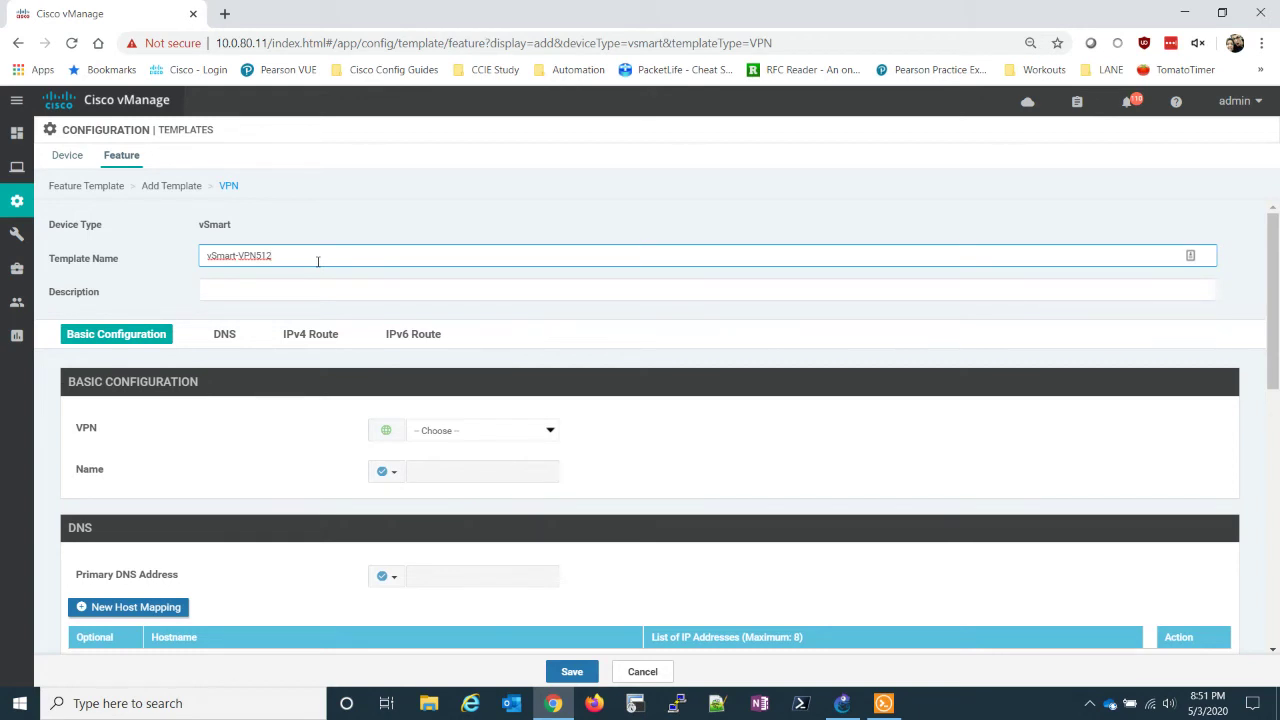
key("ctrl+a")
key("ctrl+c")
key("Tab")
key("ctrl+v")
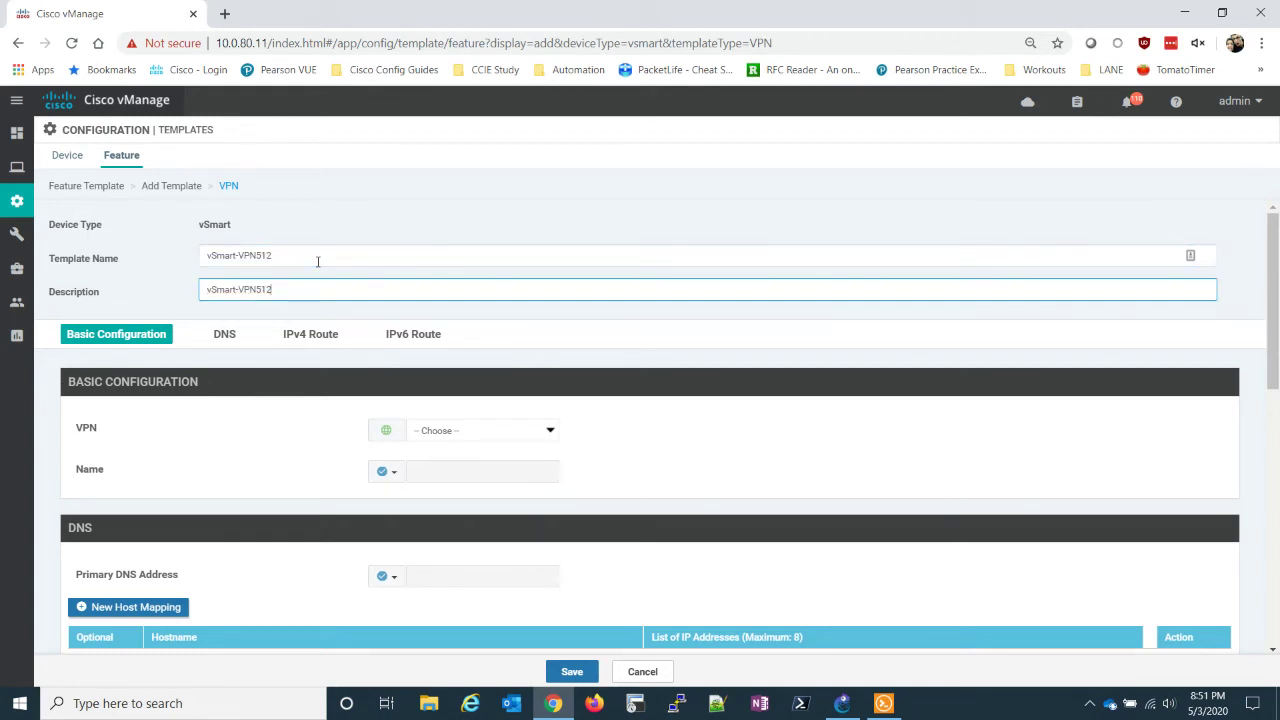
left_click(512, 436)
left_click(503, 470)
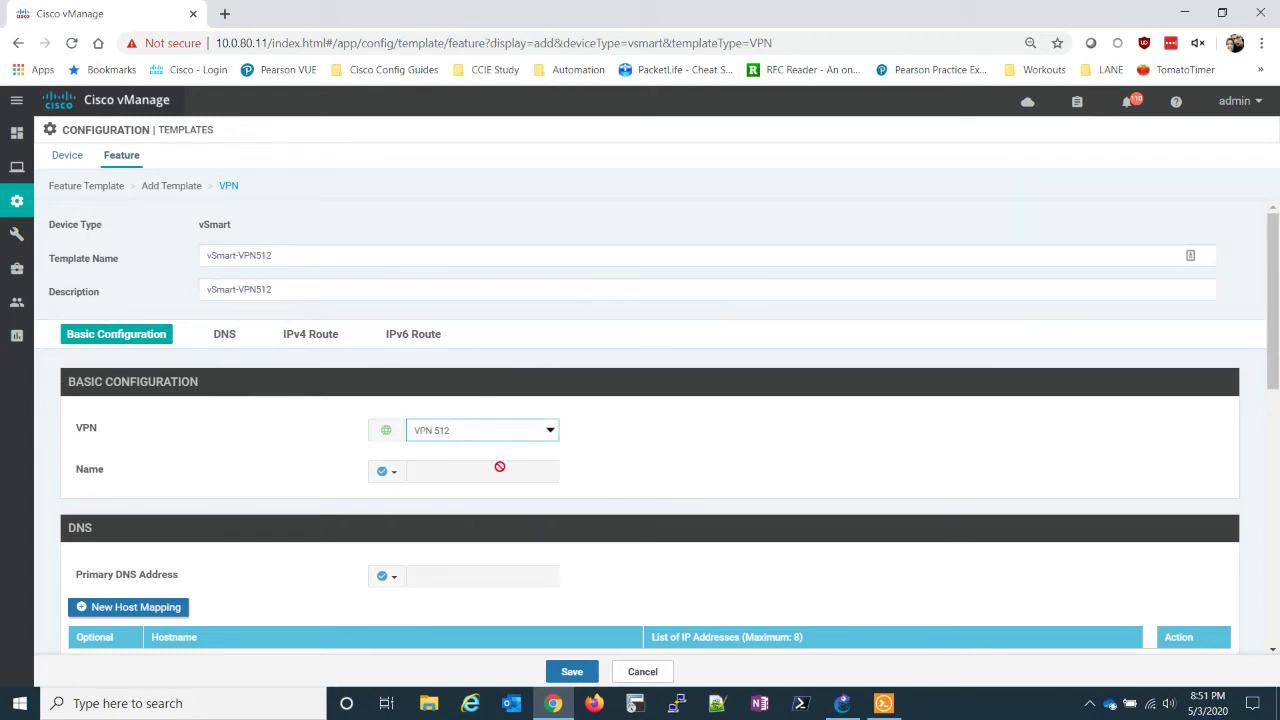
Give the VPN the global name MGMT and save the template
left_click(386, 472)
left_click(420, 505)
left_click(464, 472)
type("MT")
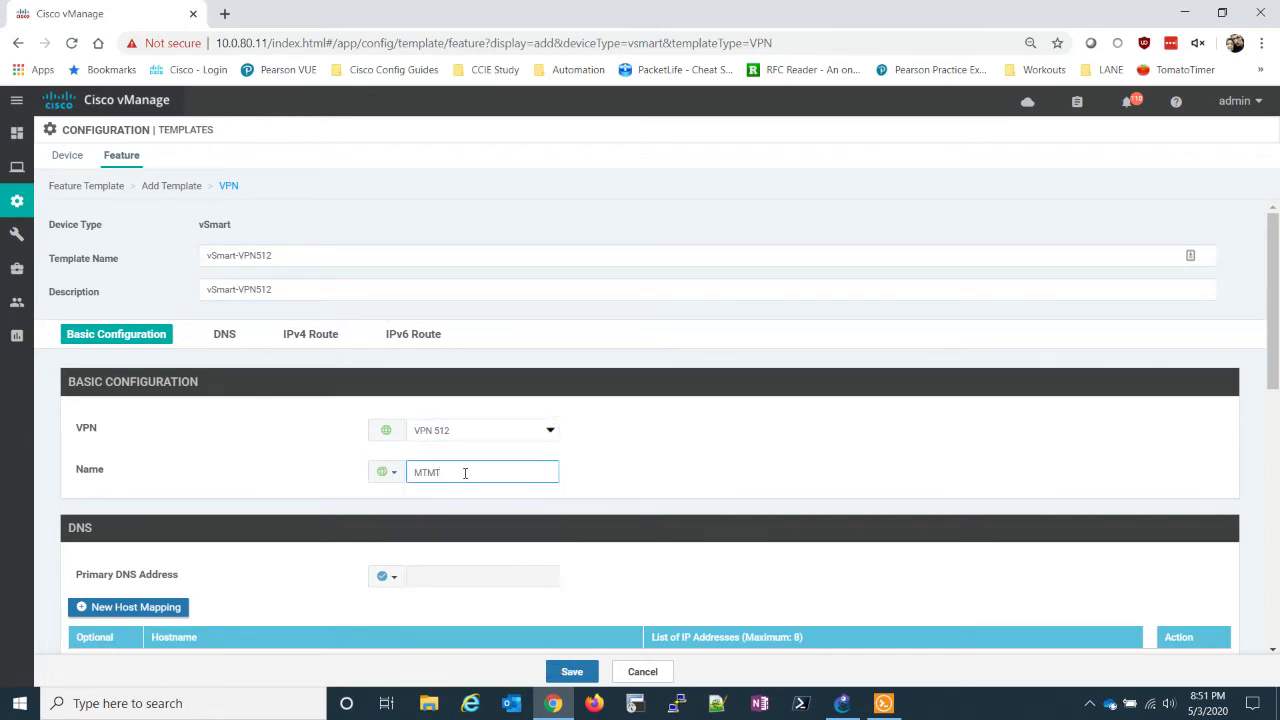
key("BackSpace")
type("GMT")
left_click(627, 470)
scroll(624, 462, "down", 1)
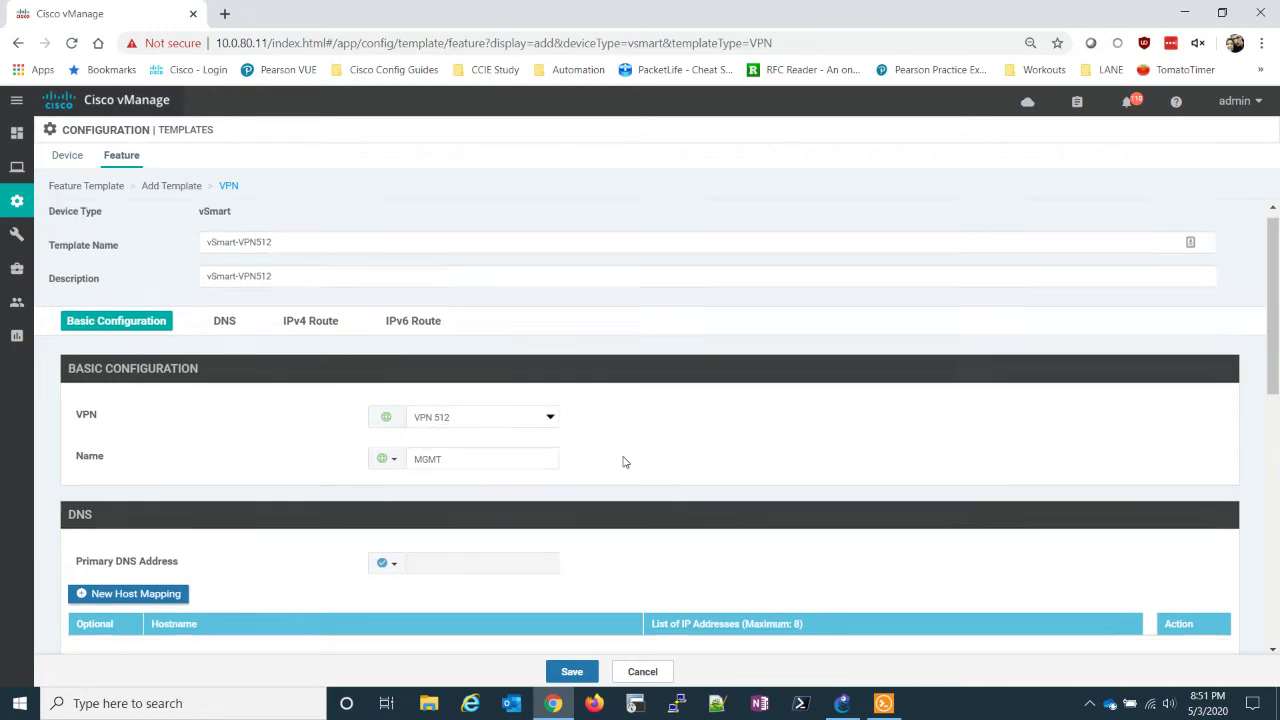
scroll(624, 462, "down", 8)
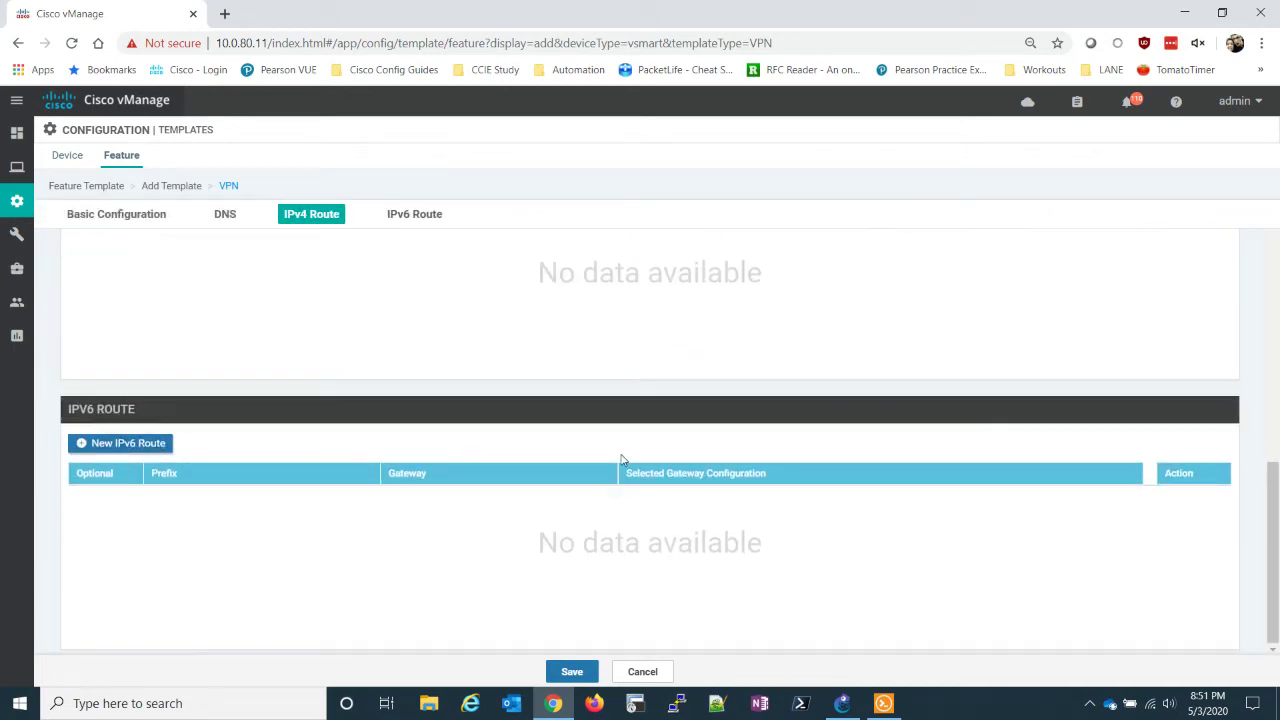
left_click(572, 671)
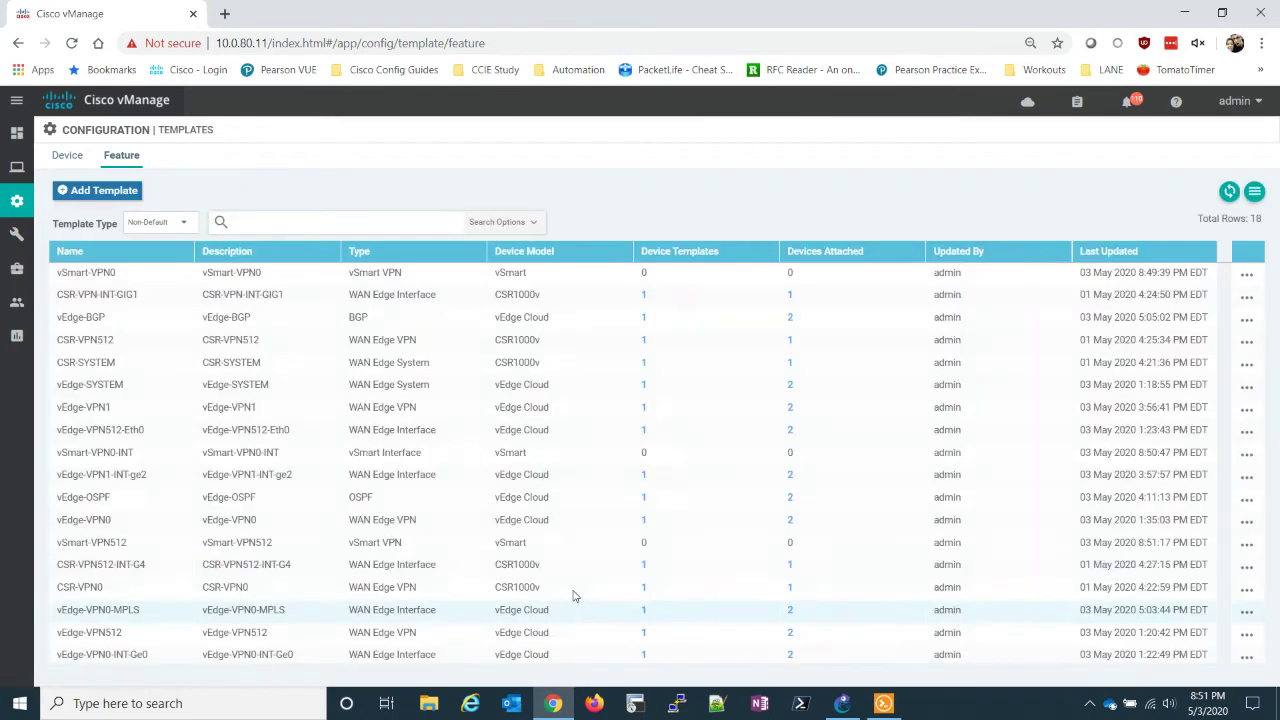
Start a new vSmart VPN Interface Ethernet feature template
left_click(106, 192)
scroll(225, 480, "down", 6)
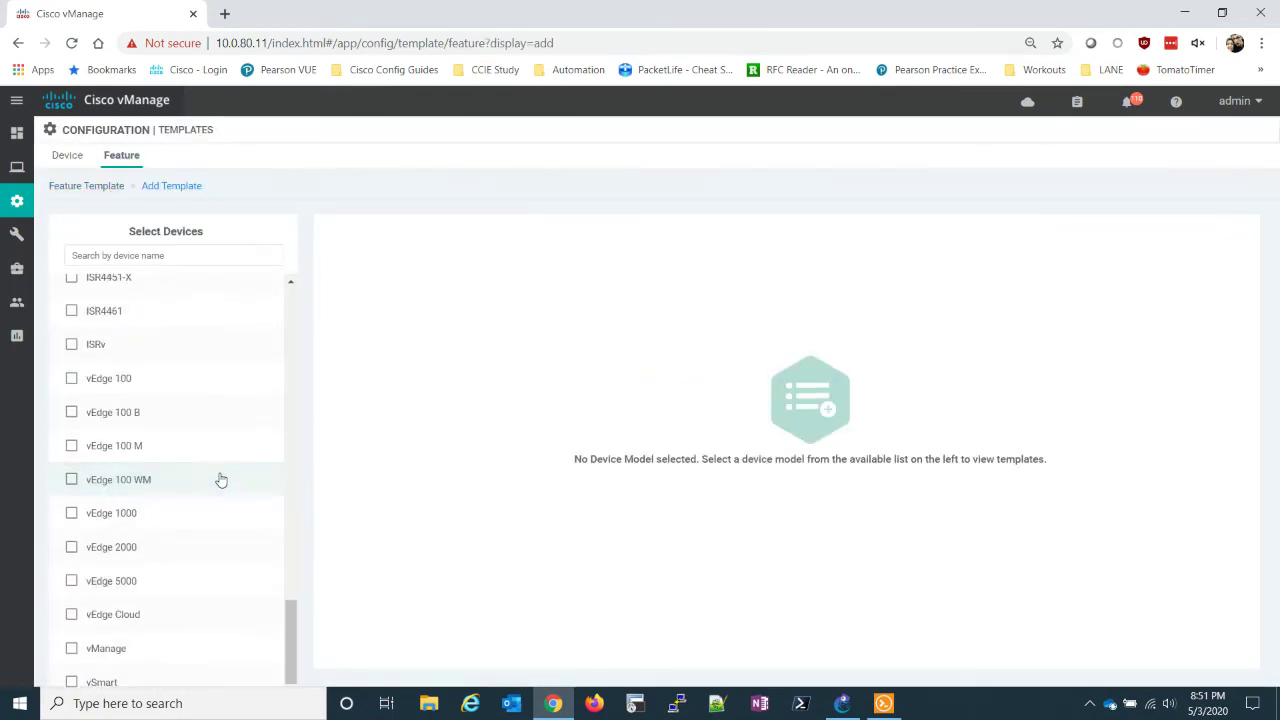
left_click(72, 682)
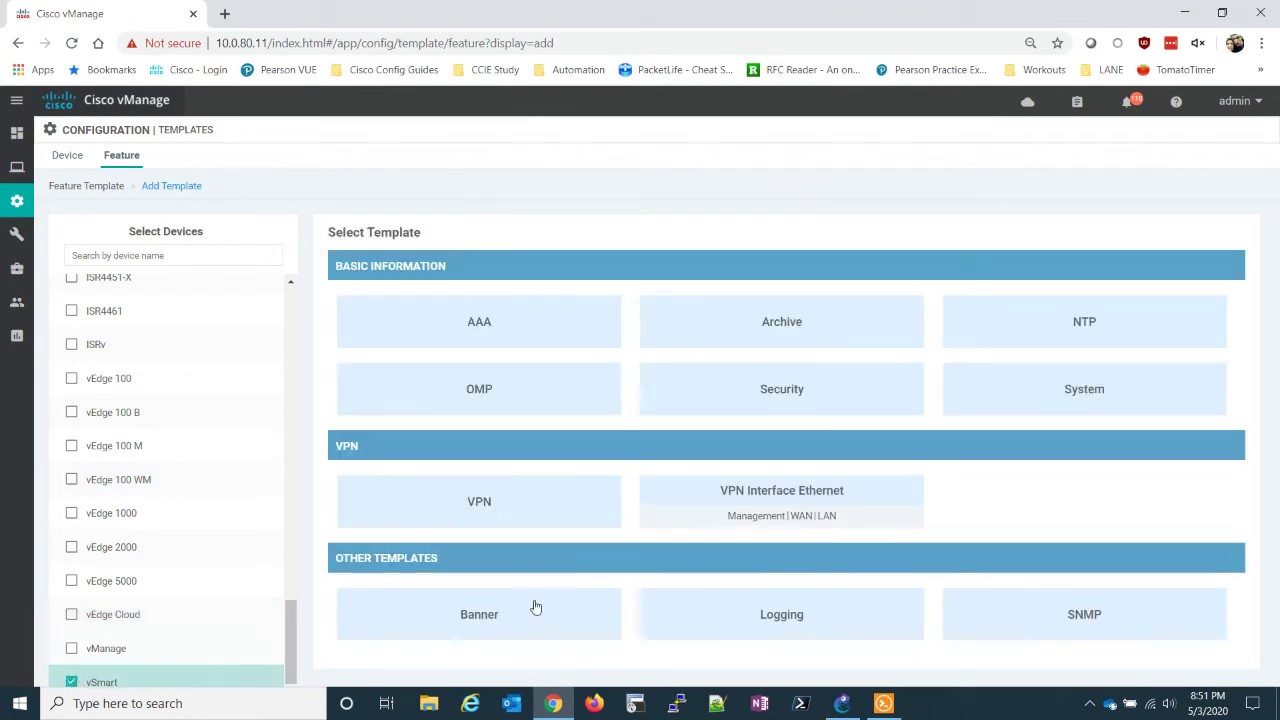
left_click(795, 506)
Name the template vSmart-VPN512-INT and reuse the name as its description
left_click(346, 256)
type("vSmart-VPN512-IN")
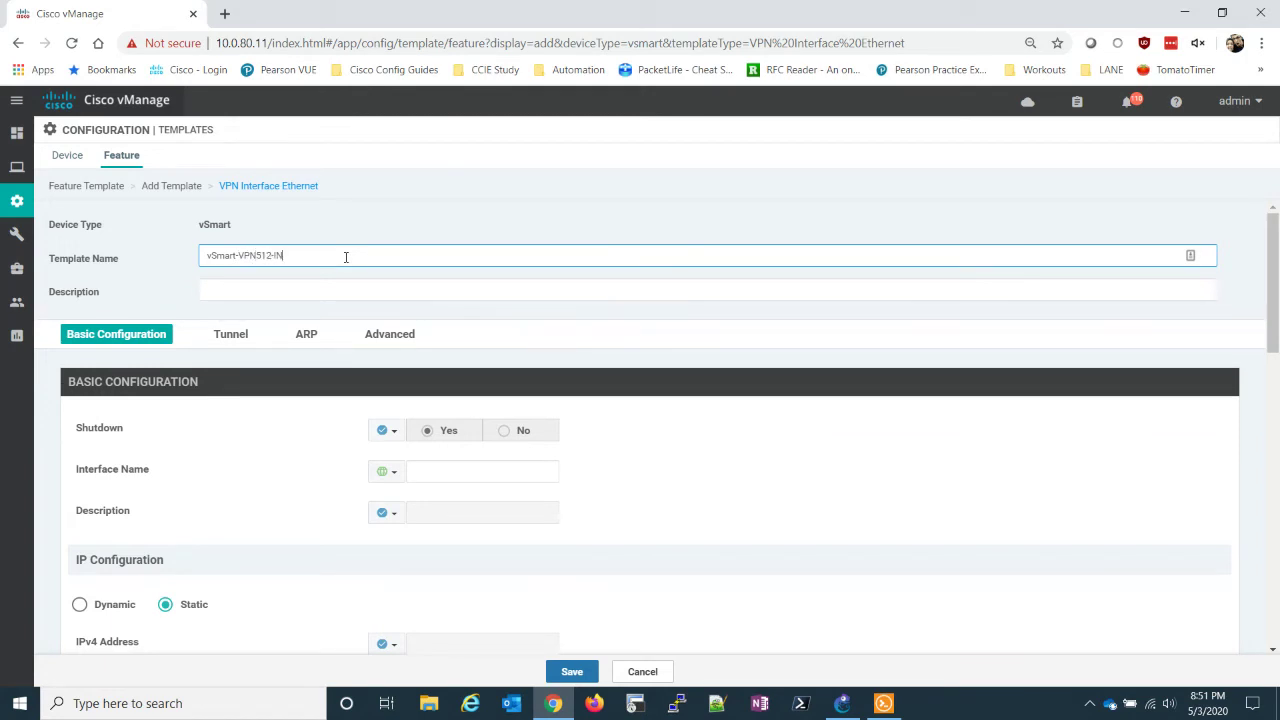
key("ctrl+a")
key("ctrl+c")
key("Tab")
key("ctrl+v")
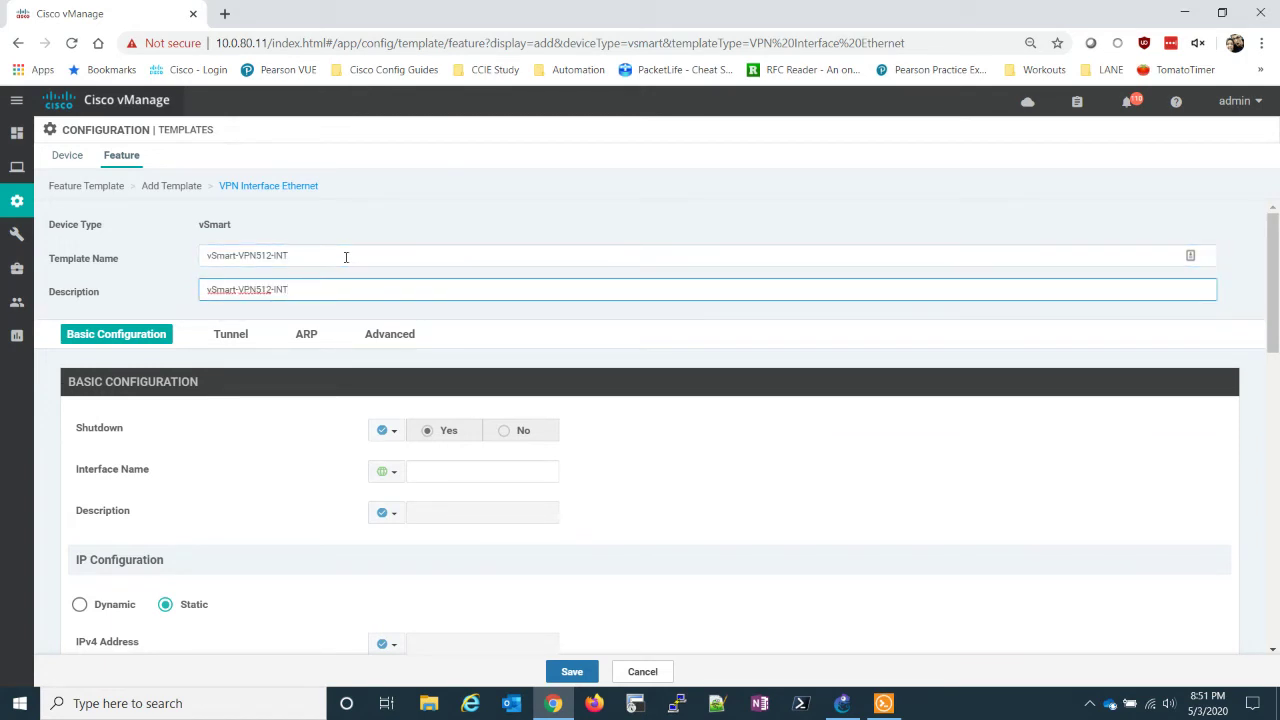
Set Shutdown to Global No and the interface name to eth0
left_click(392, 431)
left_click(404, 456)
left_click(510, 431)
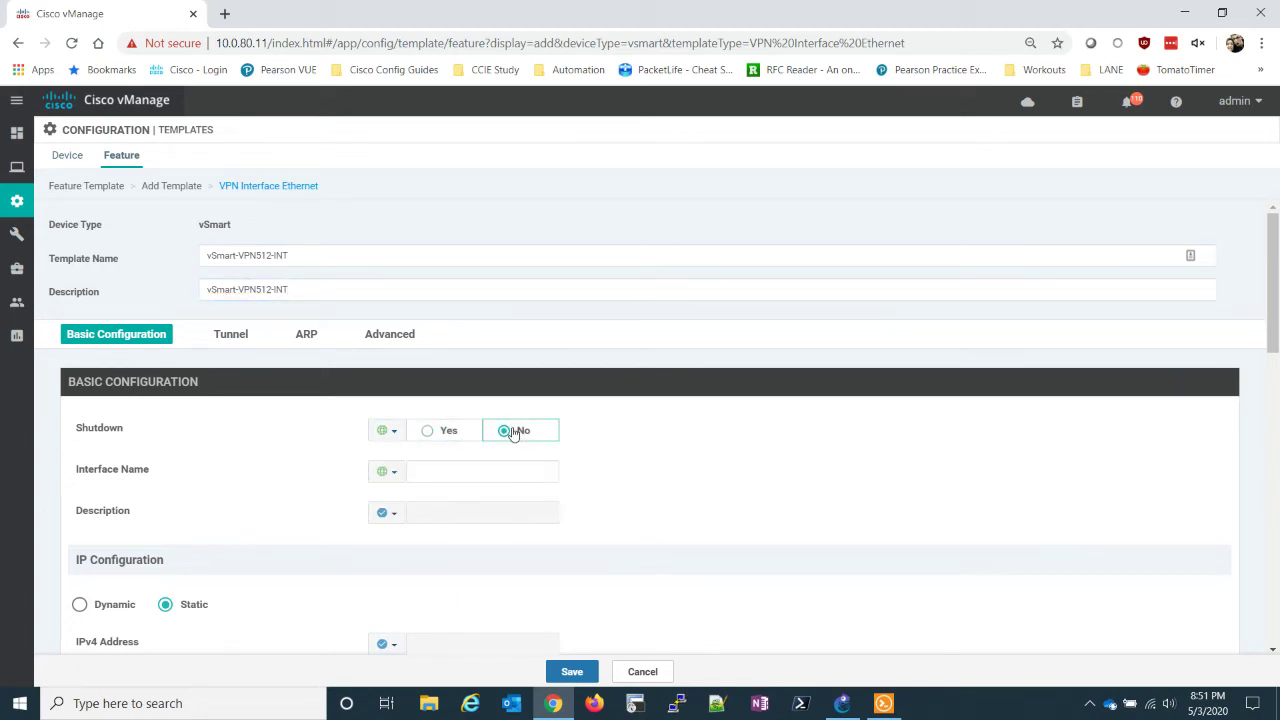
left_click(440, 472)
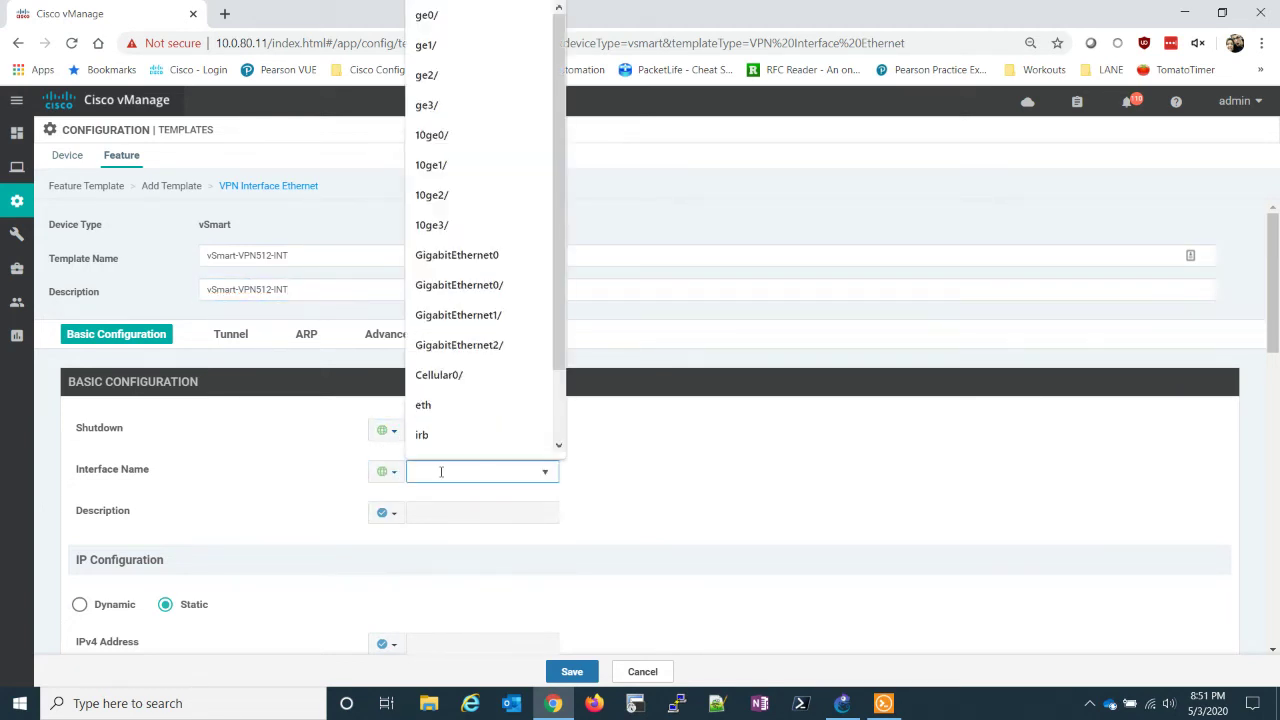
type("eth0")
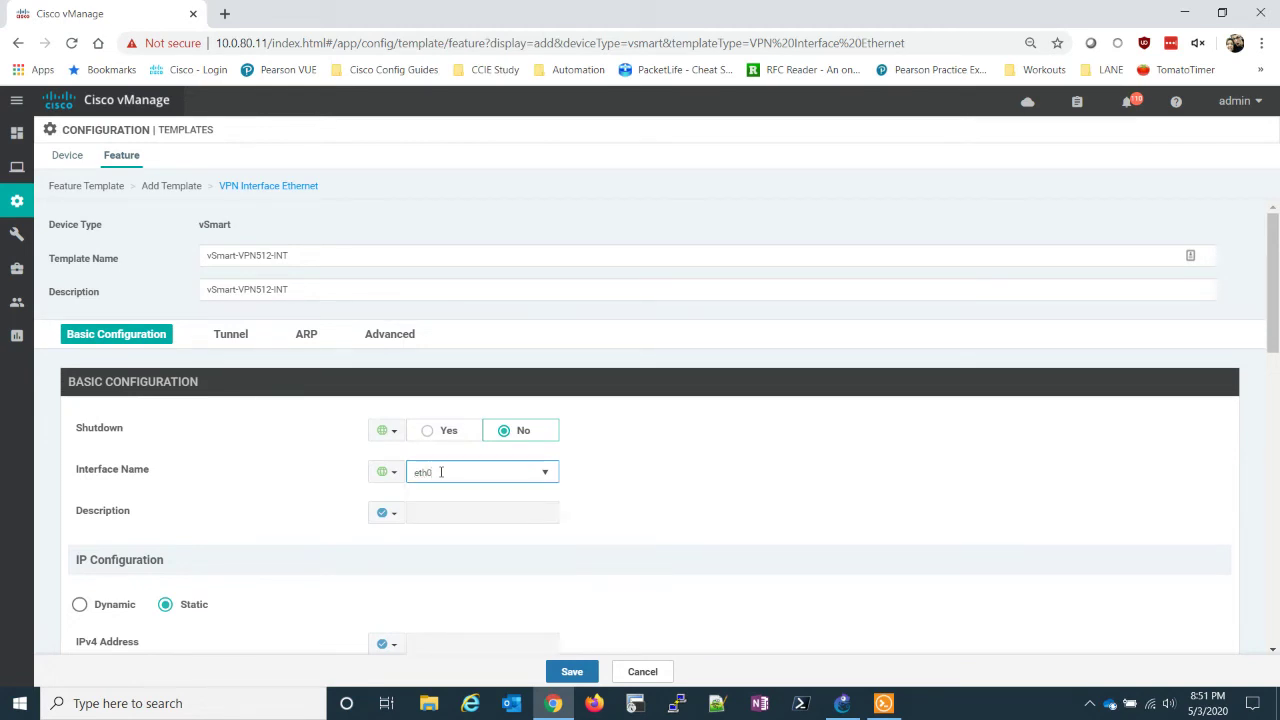
left_click(686, 480)
Make the IPv4 address device specific and save vSmart-VPN512-INT
scroll(686, 480, "down", 2)
left_click(392, 450)
left_click(410, 494)
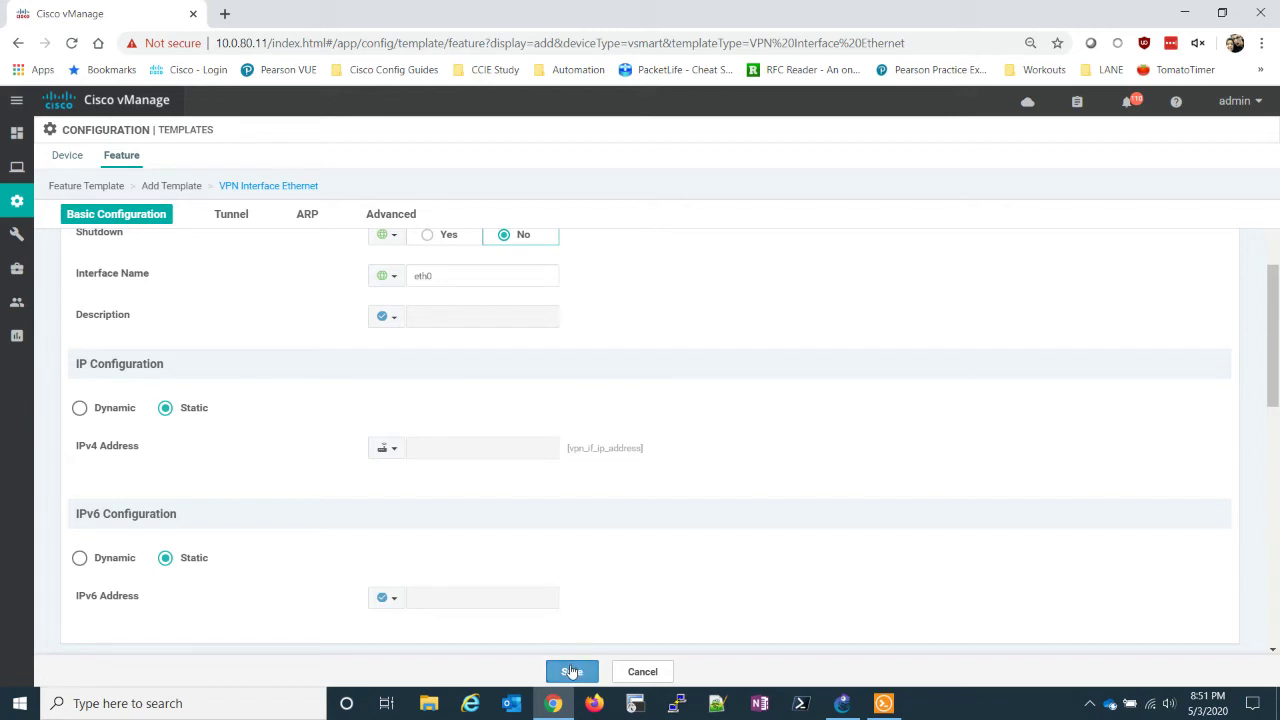
left_click(571, 672)
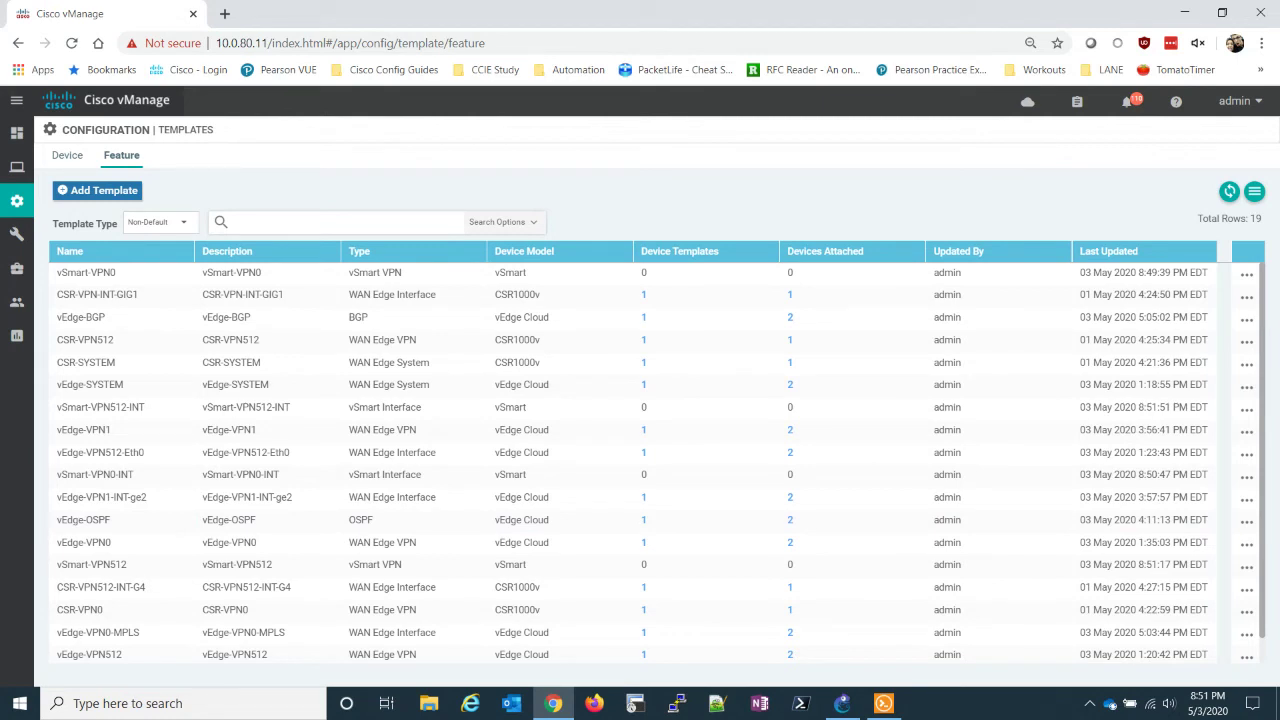
Start a new feature-based device template for the vSmart model, named vSmart
left_click(67, 155)
left_click(151, 193)
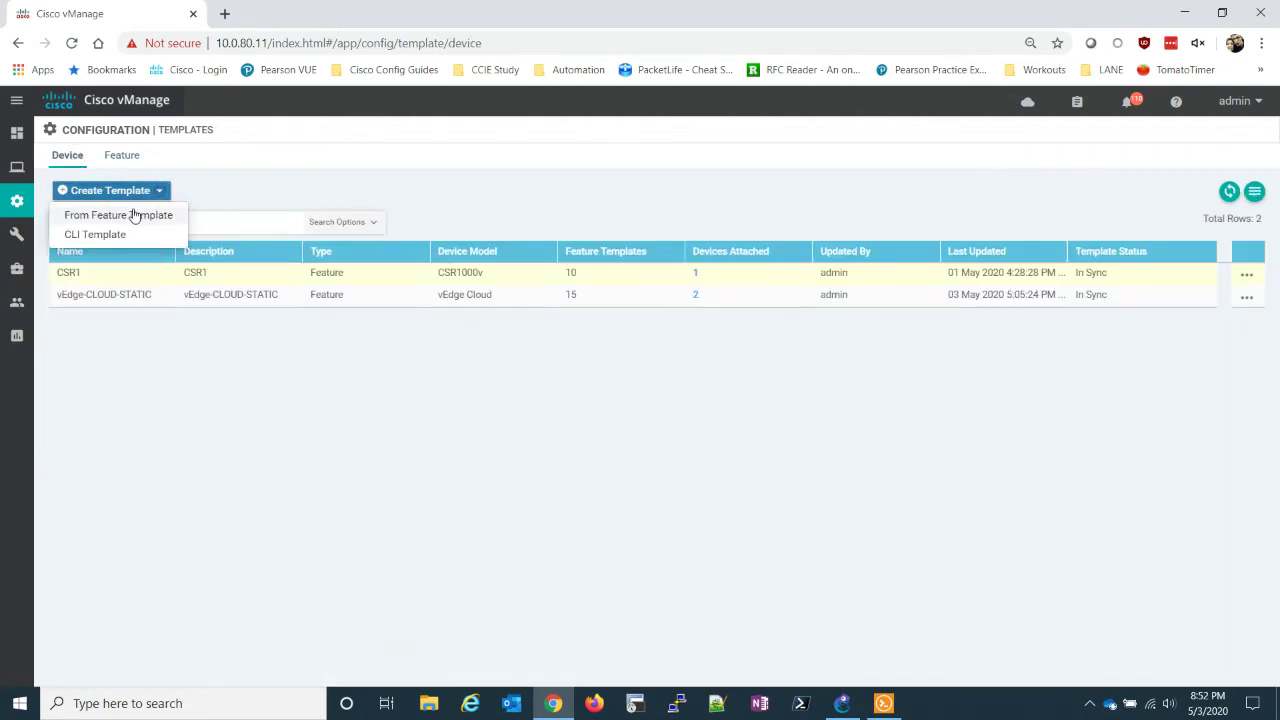
left_click(129, 214)
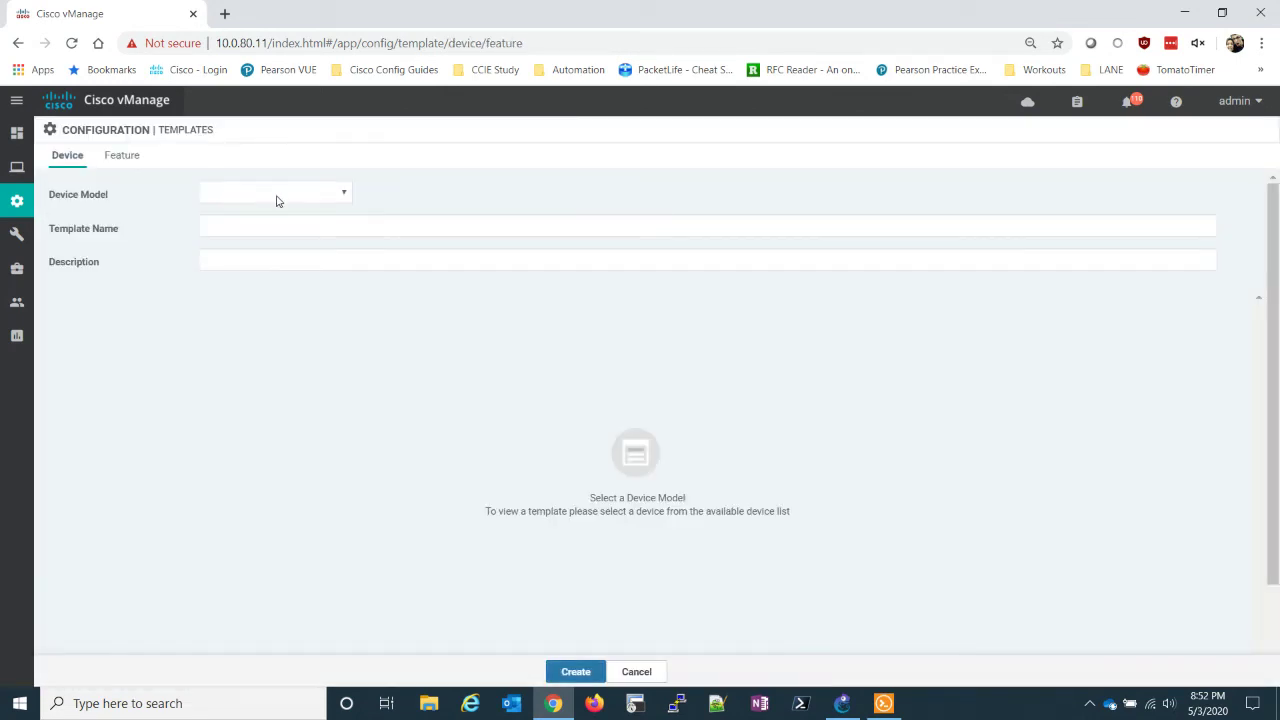
left_click(289, 195)
scroll(271, 300, "down", 10)
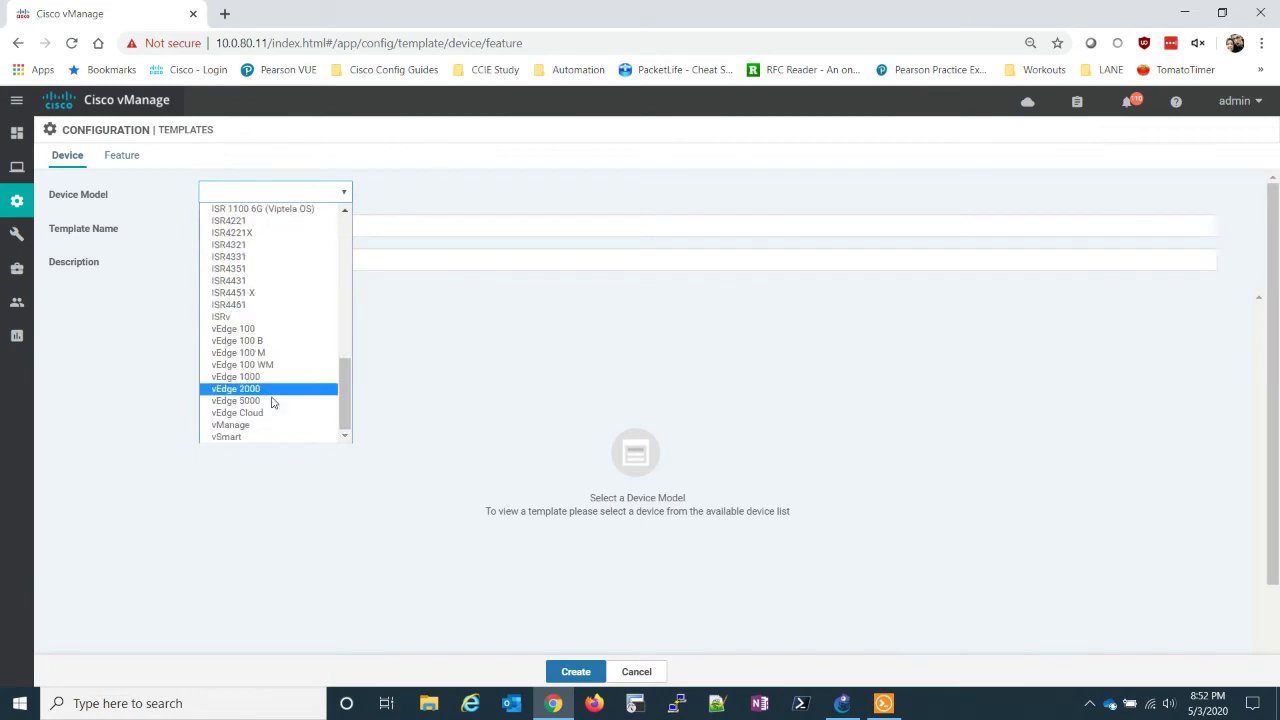
left_click(254, 447)
left_click(347, 224)
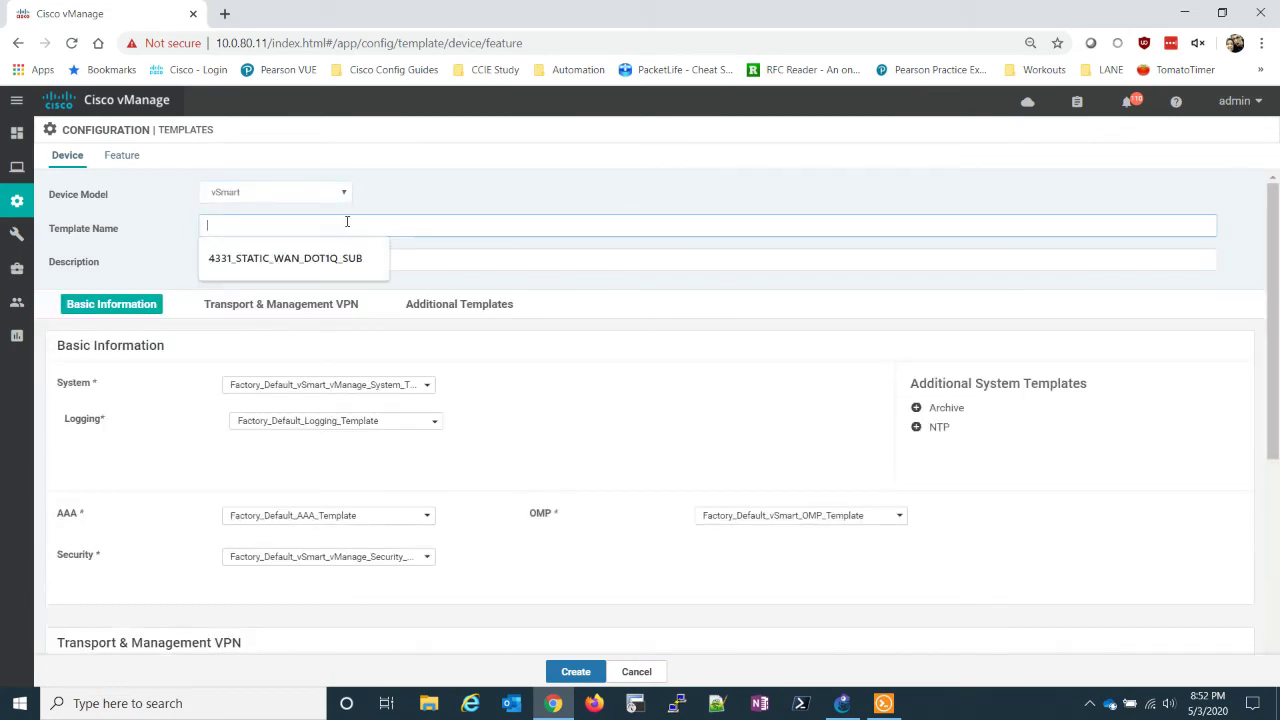
type("vSmart")
key("Tab")
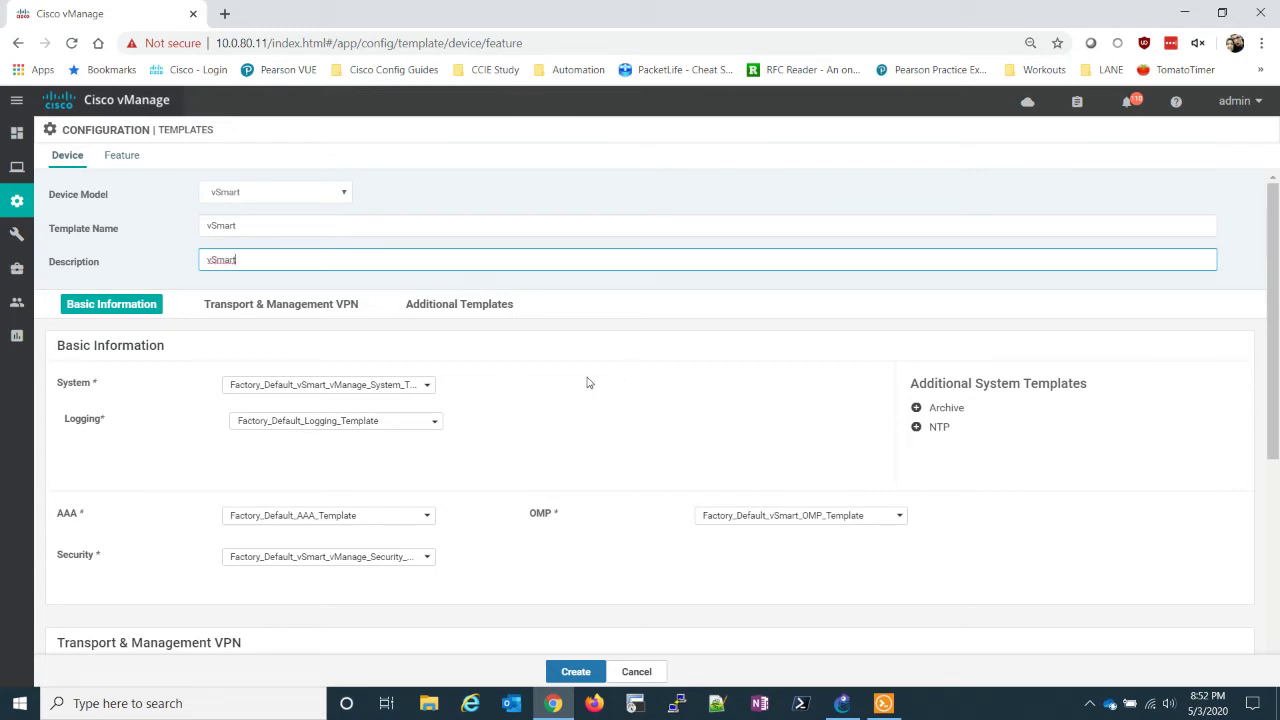
left_click(594, 414)
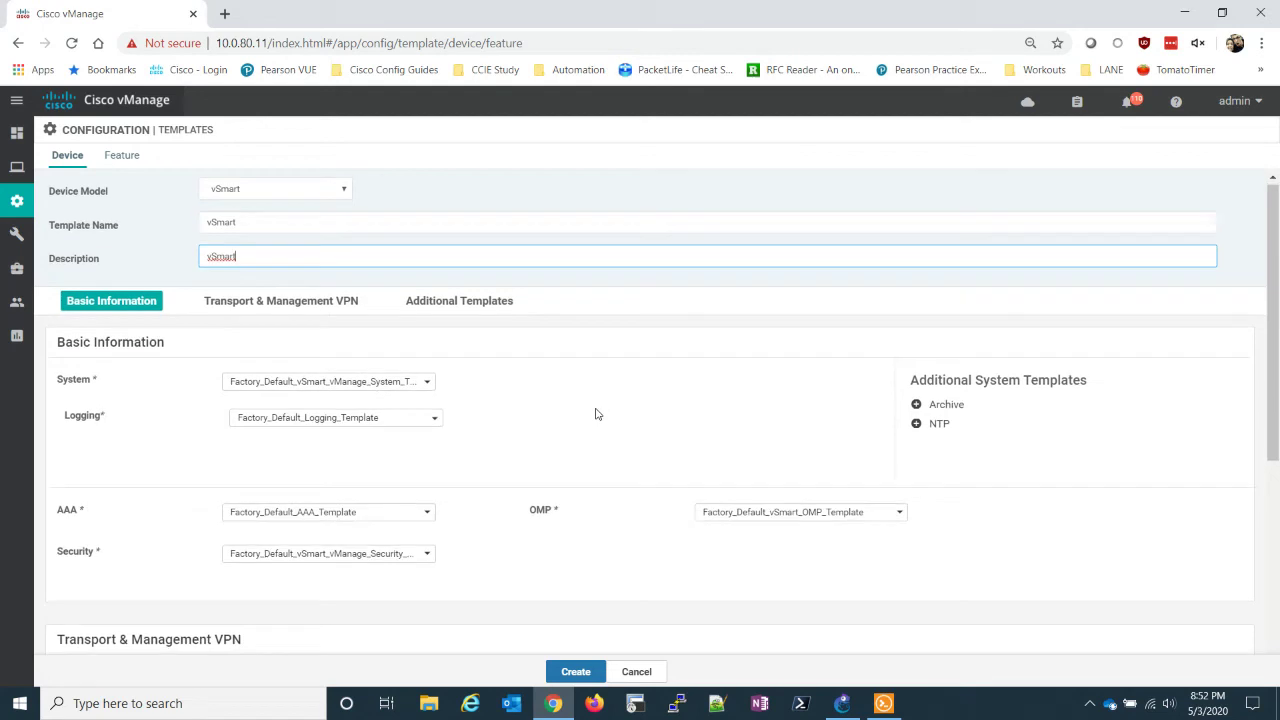
Assign vSmart-VPN0 to VPN 0 with vSmart-VPN0-INT as its interface template
scroll(597, 413, "down", 2)
scroll(595, 414, "down", 2)
left_click(424, 321)
left_click(310, 367)
left_click(960, 343)
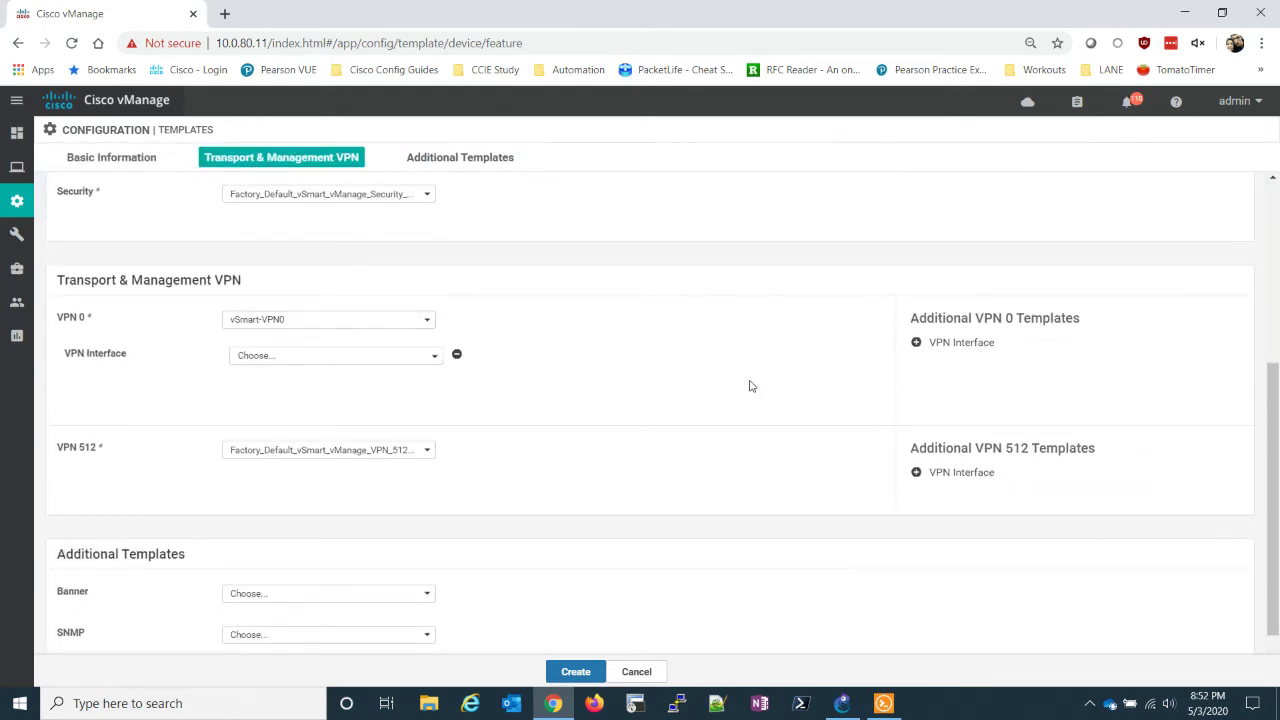
left_click(344, 371)
left_click(329, 381)
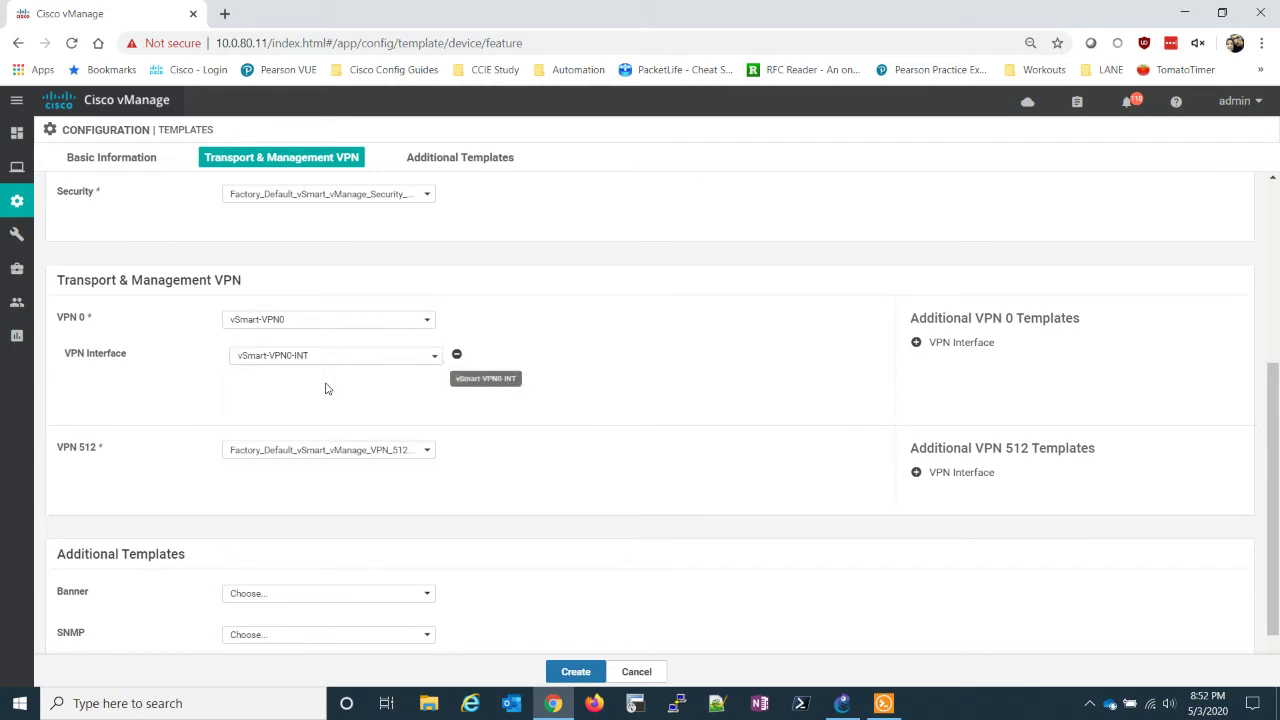
Assign vSmart-VPN512 to VPN 512 with vSmart-VPN512-INT as its interface, then create the template
left_click(350, 455)
left_click(327, 496)
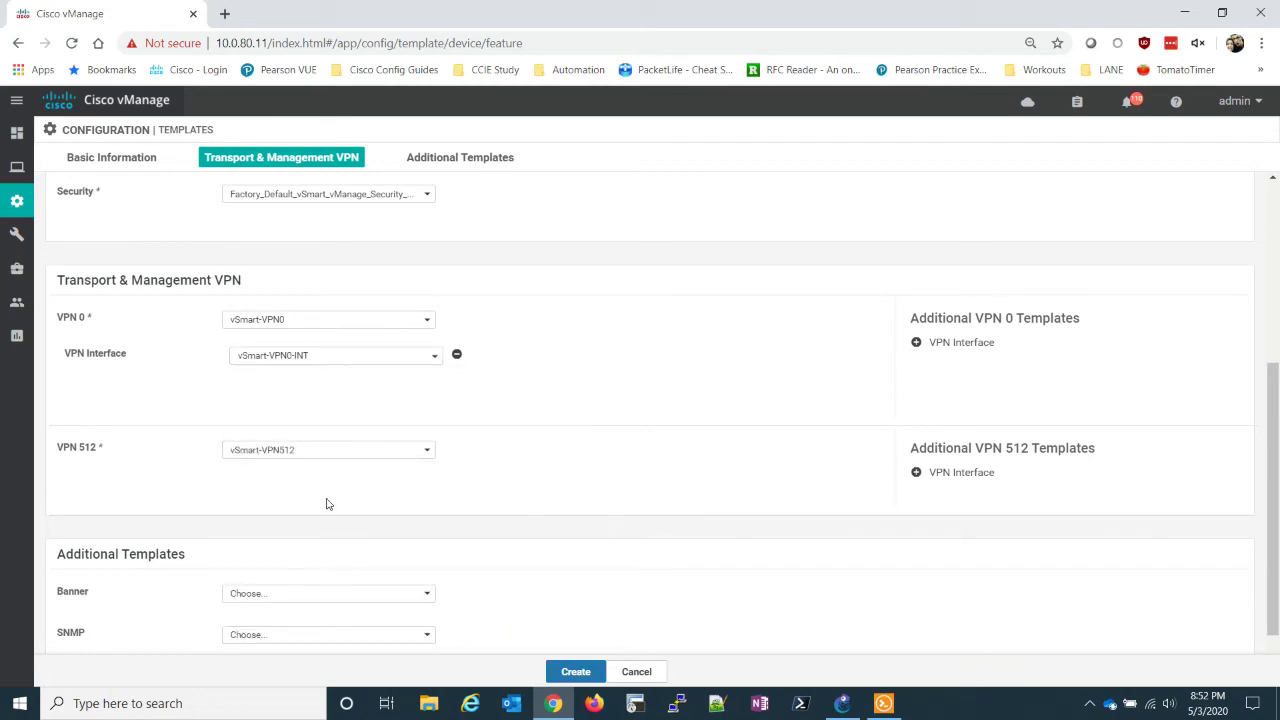
left_click(985, 474)
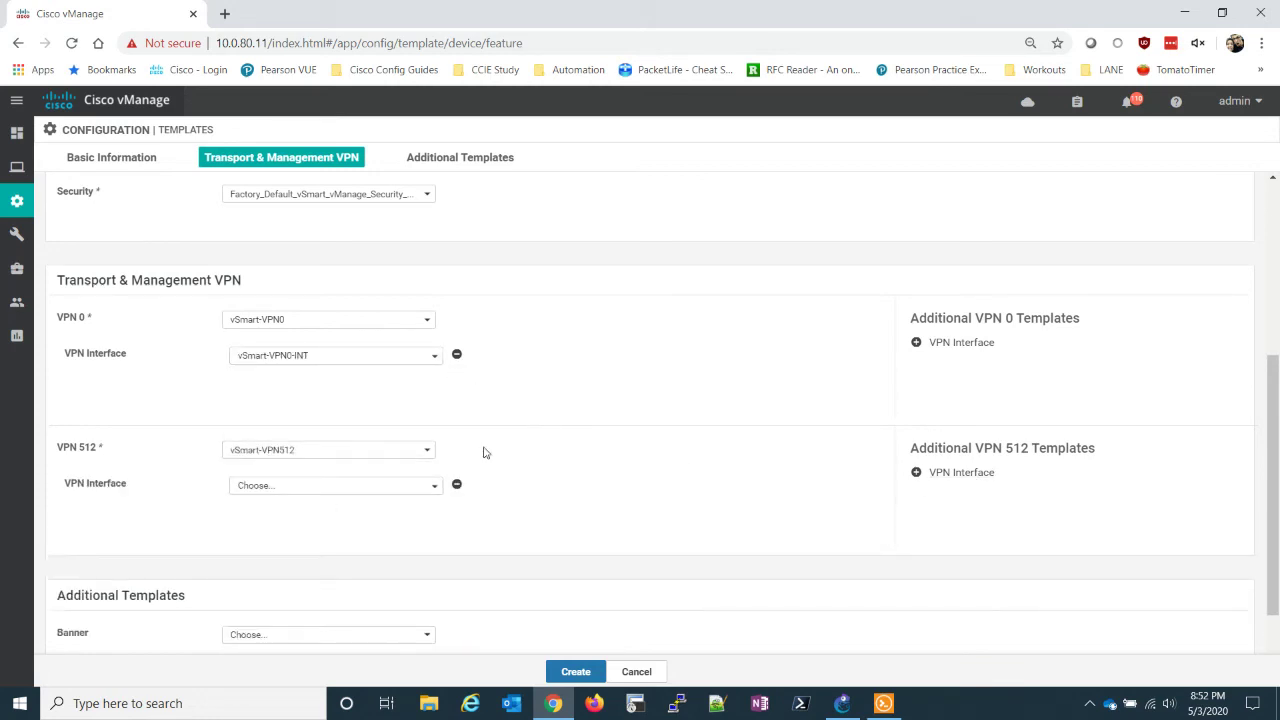
left_click(408, 486)
left_click(376, 530)
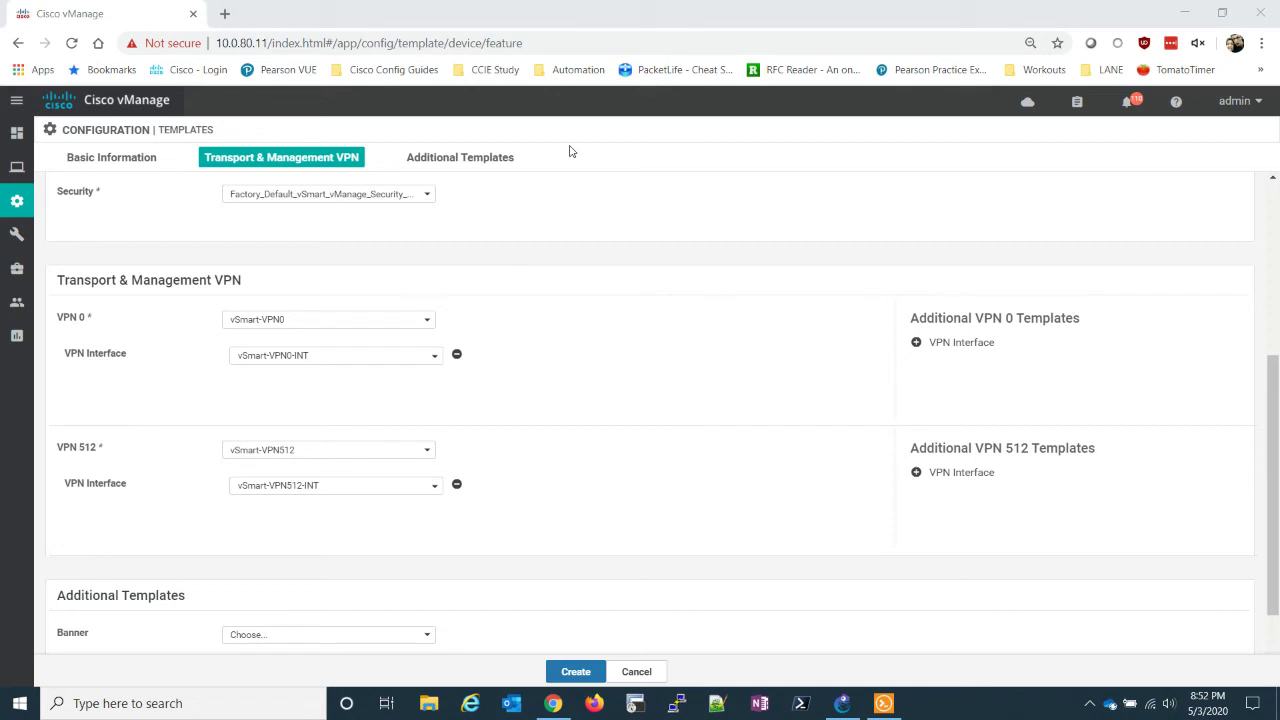
scroll(697, 449, "down", 2)
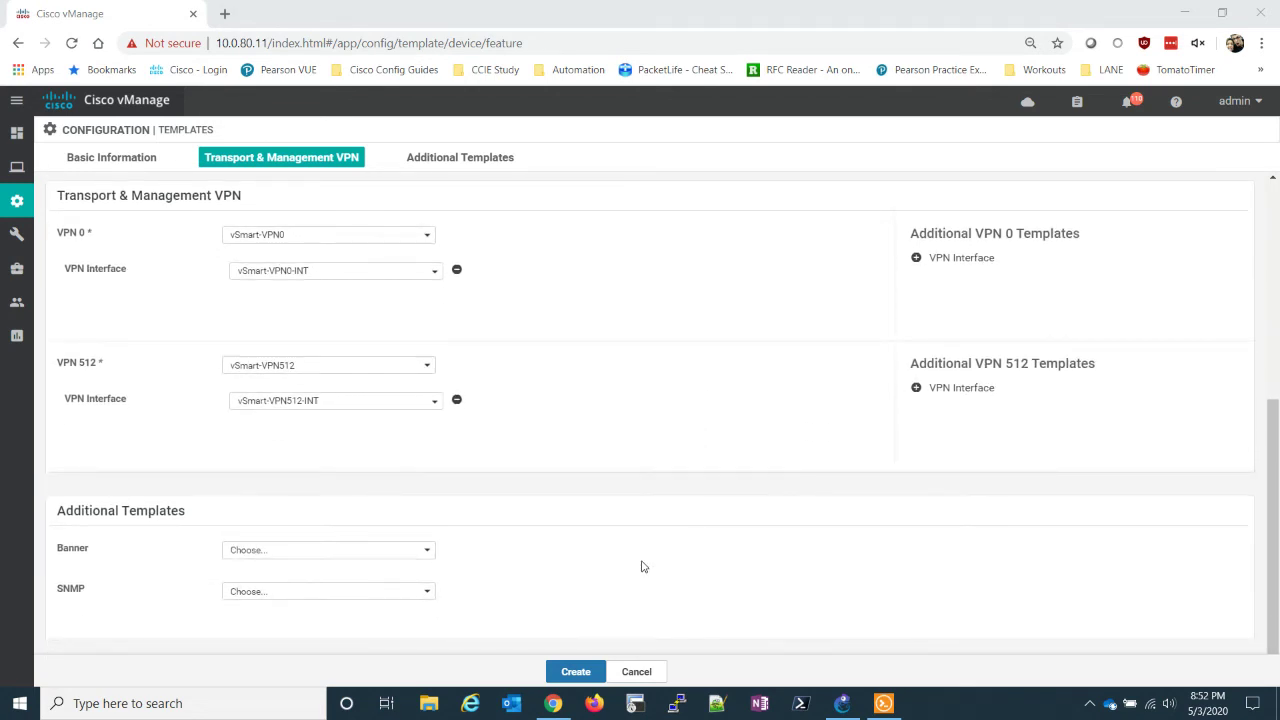
left_click(576, 672)
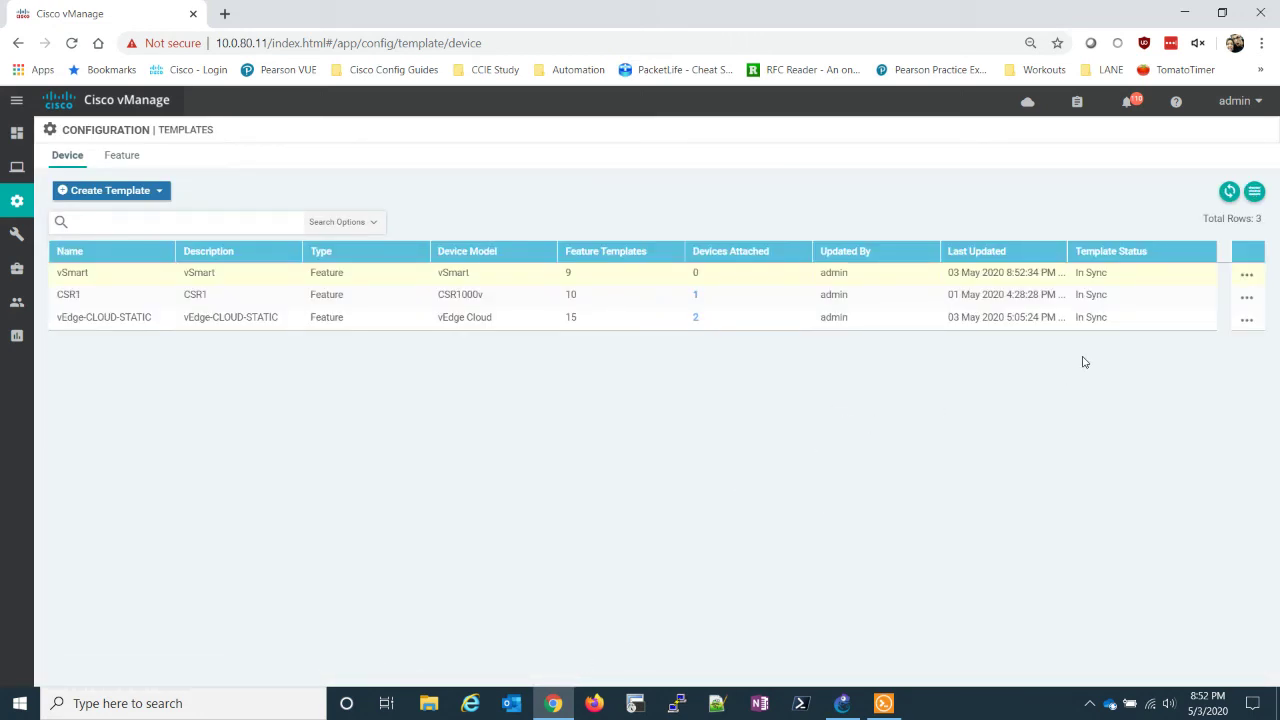
Attach vSmart1 to the vSmart template and open its device template variables for editing
left_click(1247, 274)
left_click(1186, 377)
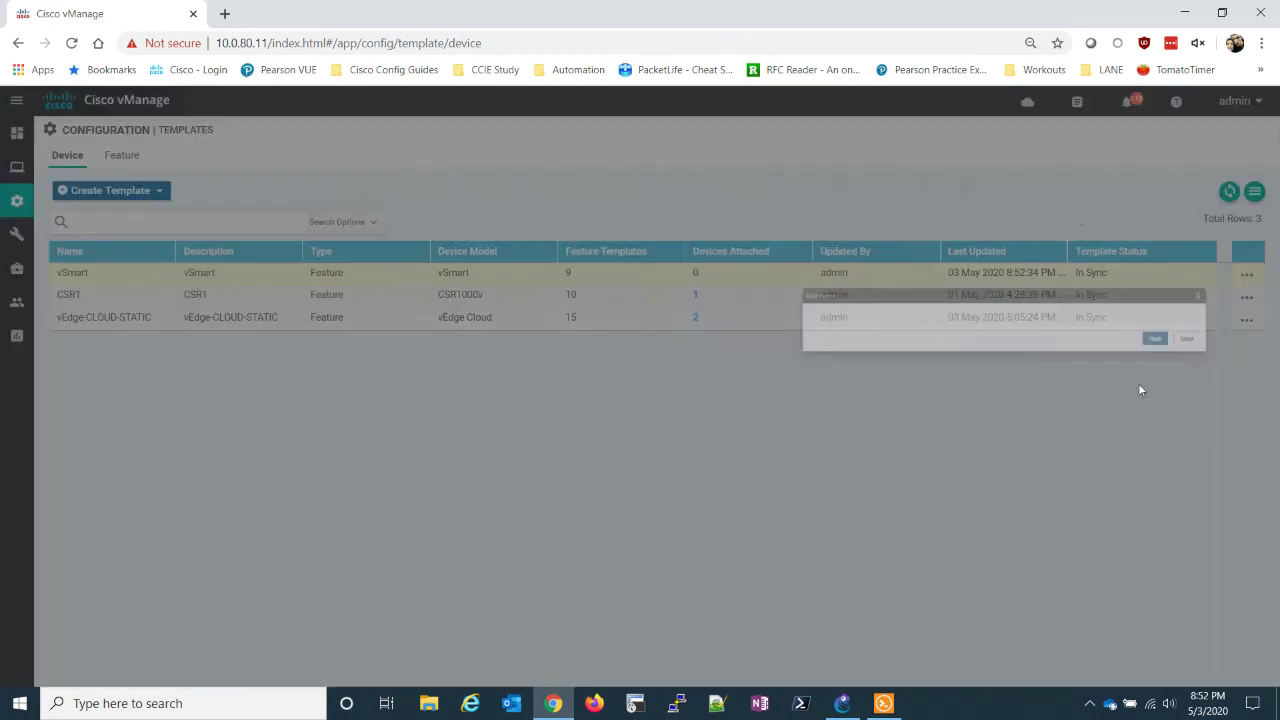
left_click(300, 328)
left_click(640, 388)
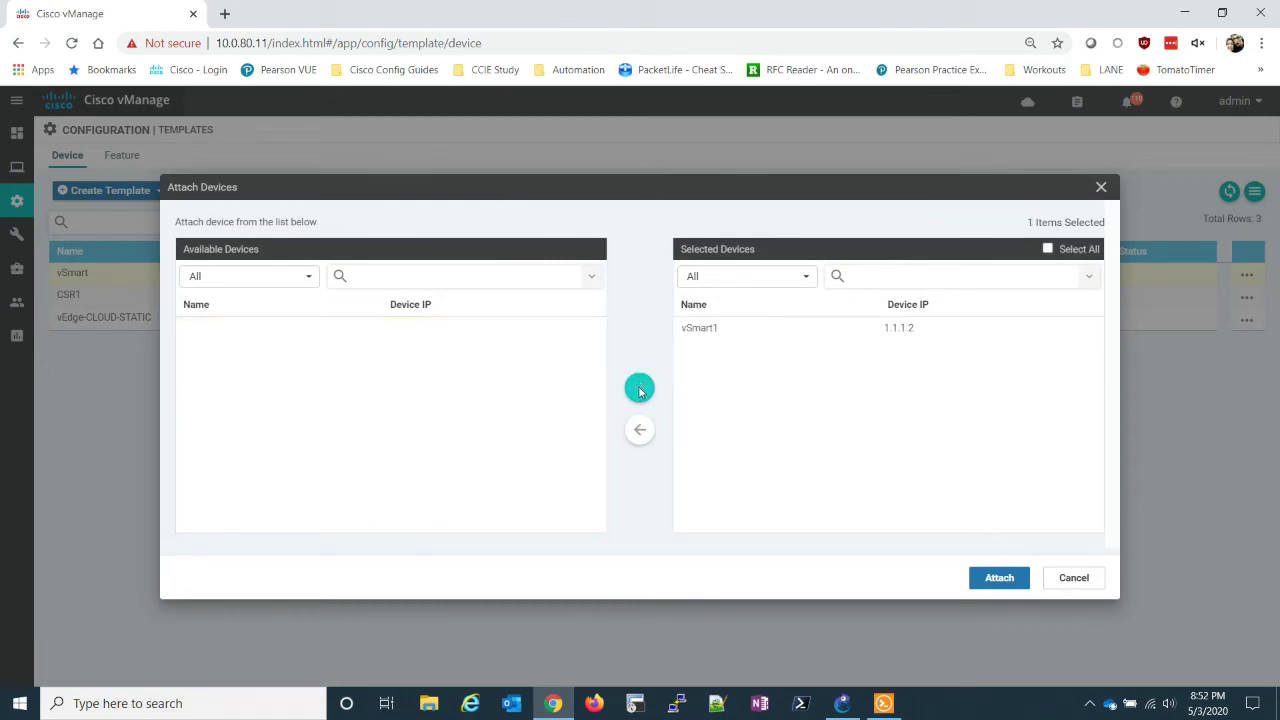
left_click(990, 580)
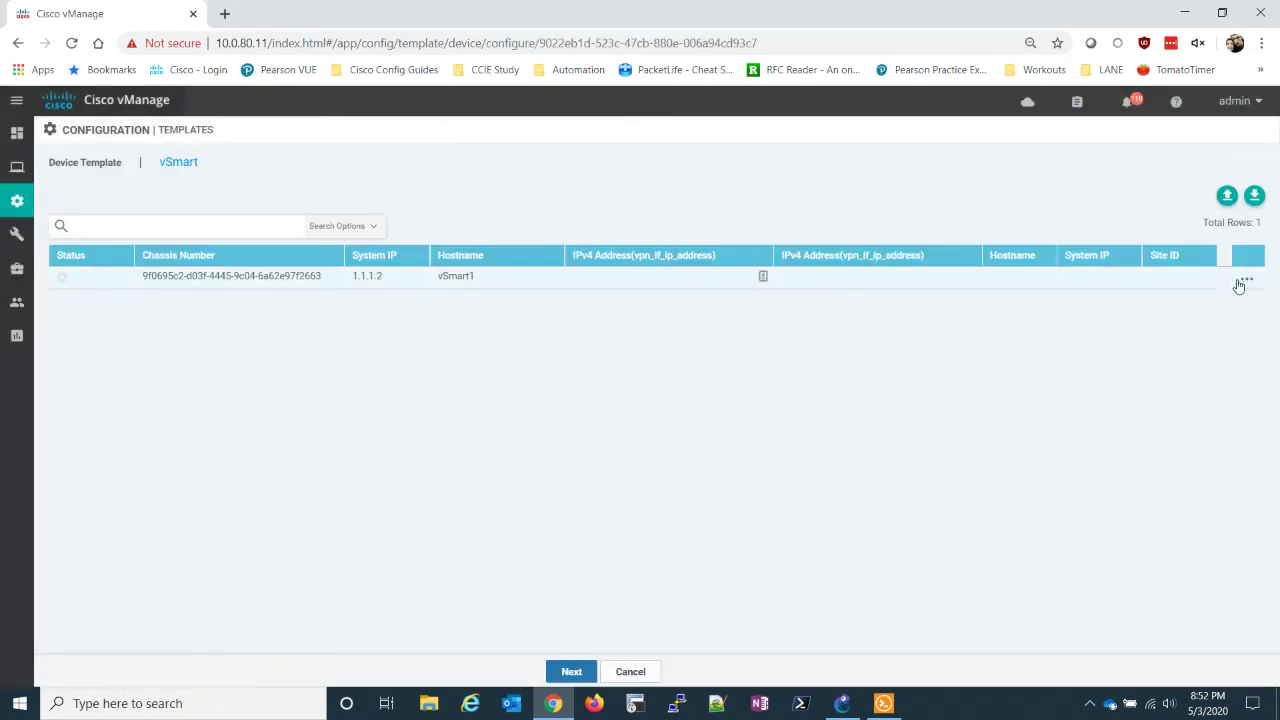
left_click(1245, 282)
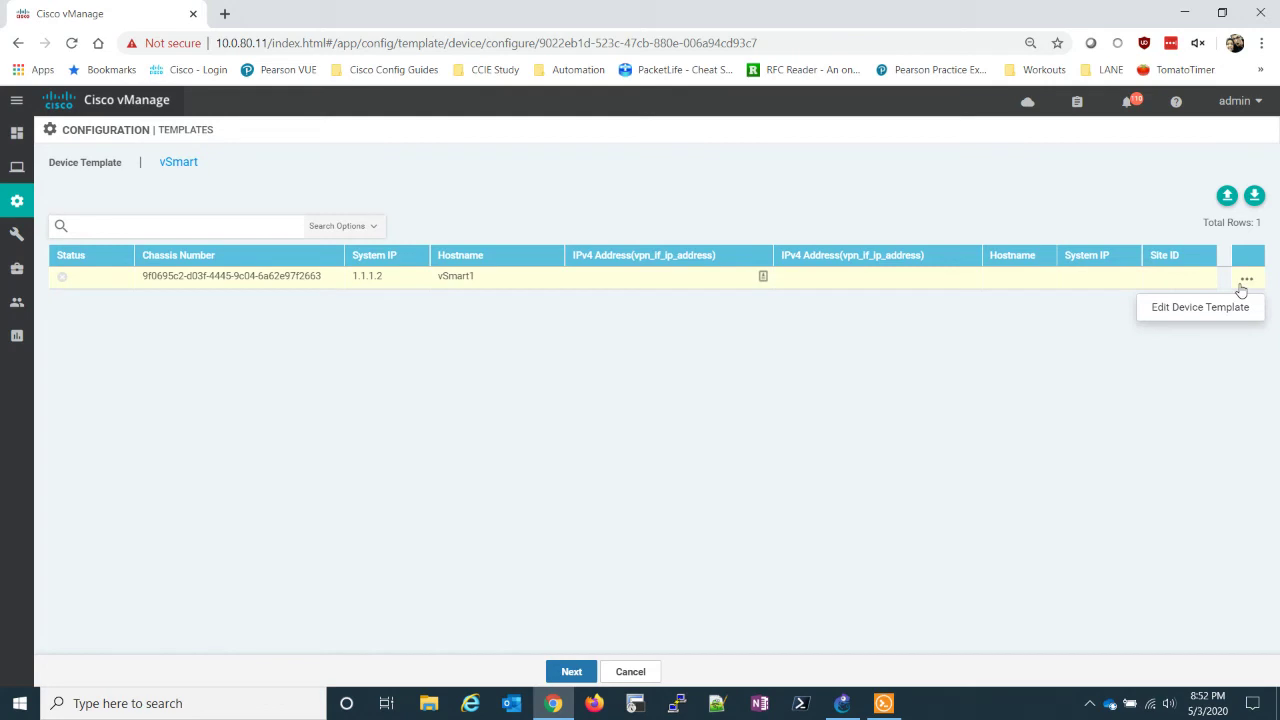
left_click(1204, 304)
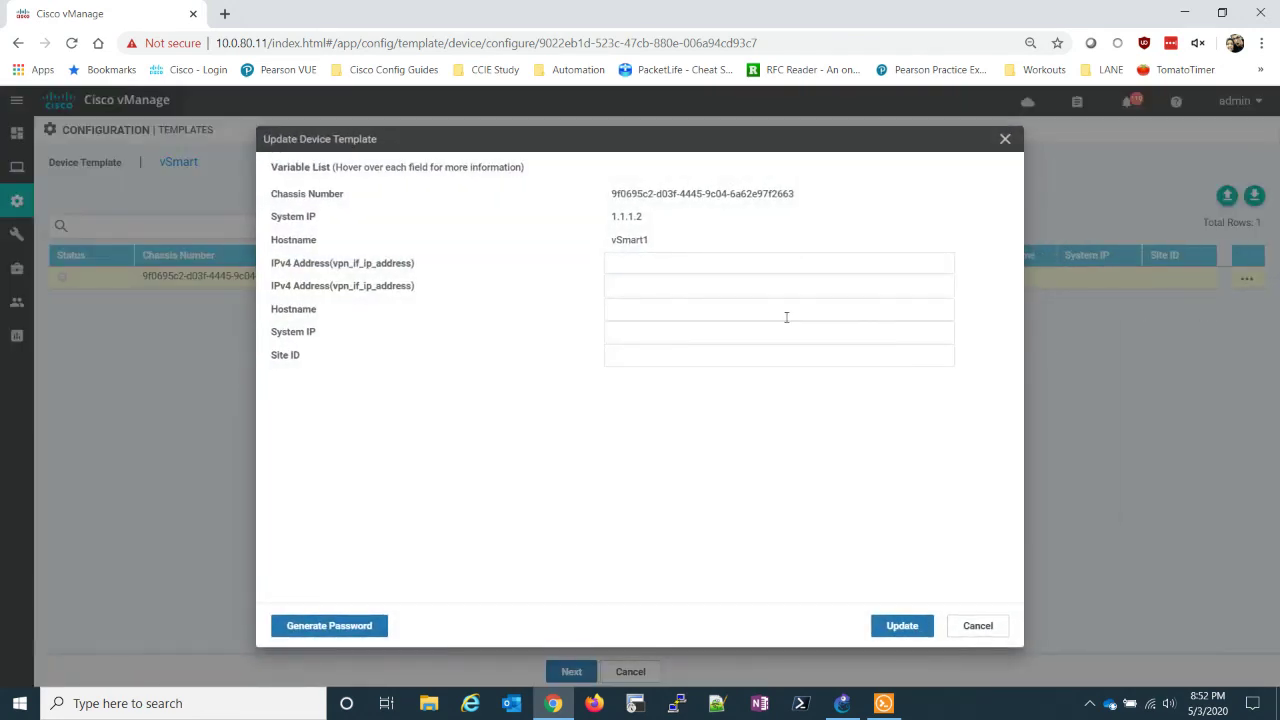
Fill vSmart1's interface addresses 10.0.80.12/24 and 199.1.1.2/24, then bring up its console
left_click(648, 262)
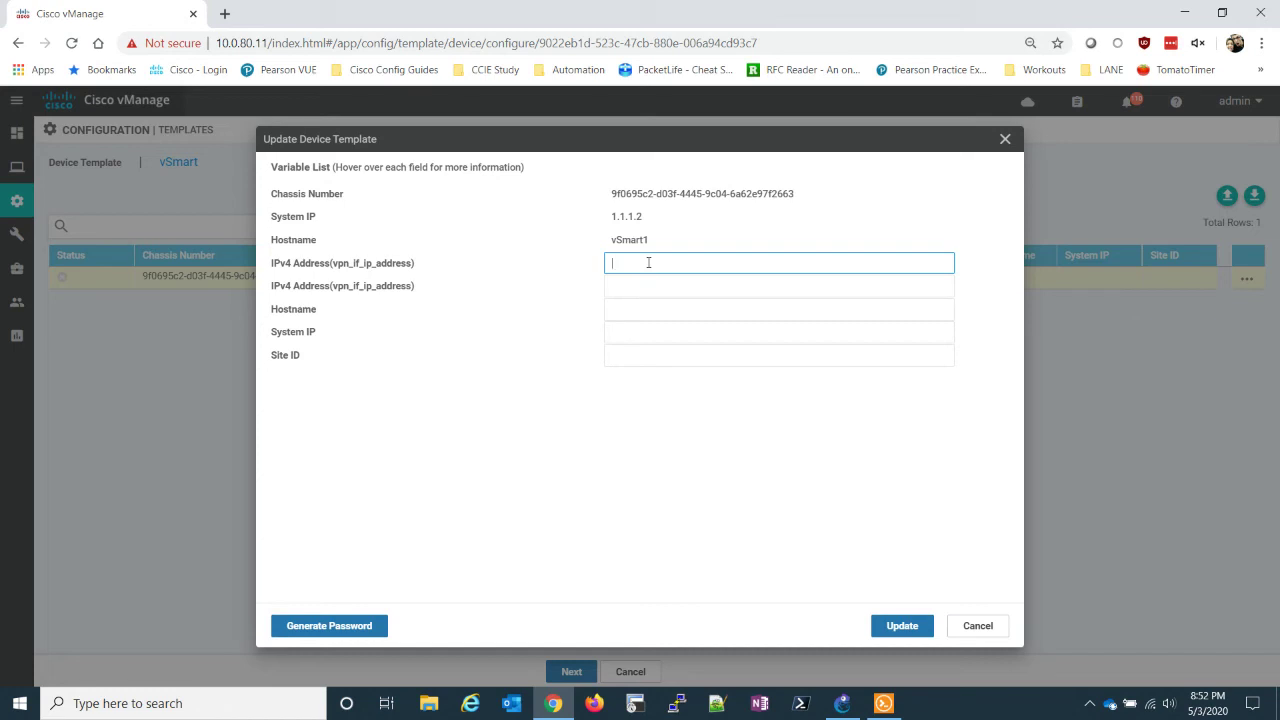
mouse_move(340, 268)
mouse_move(340, 291)
left_click(653, 288)
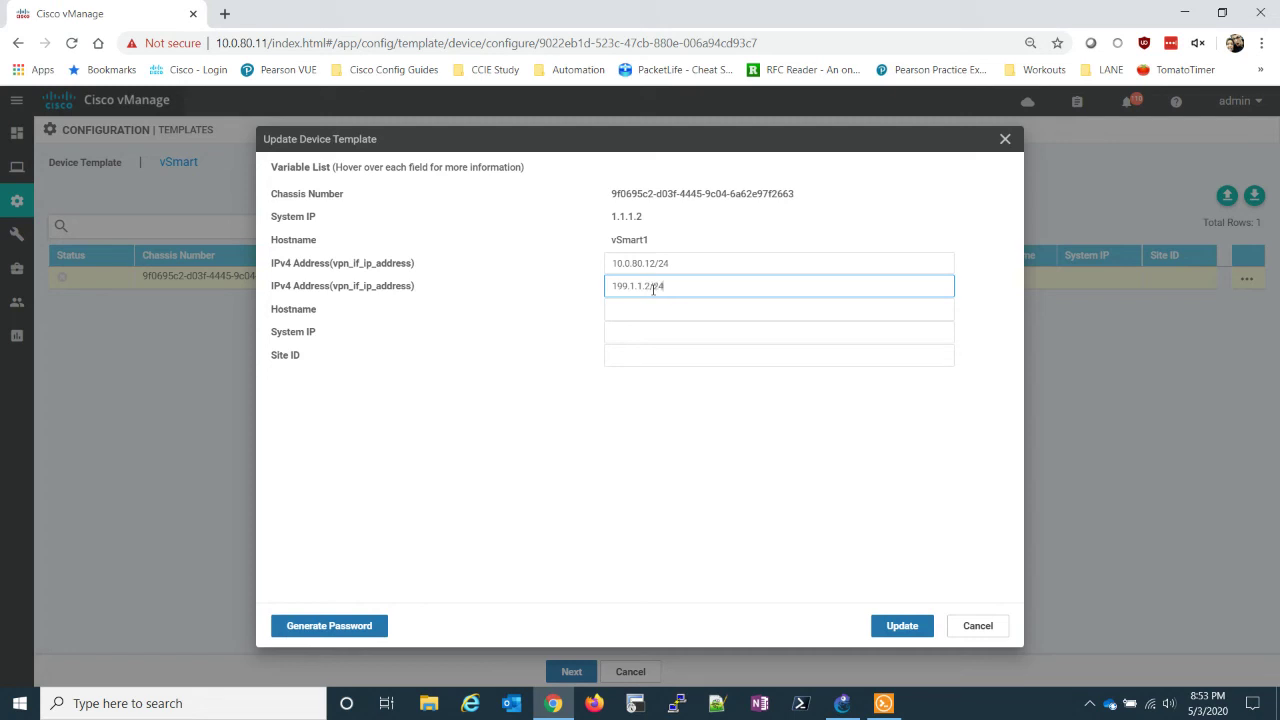
left_click(635, 315)
left_click(523, 348)
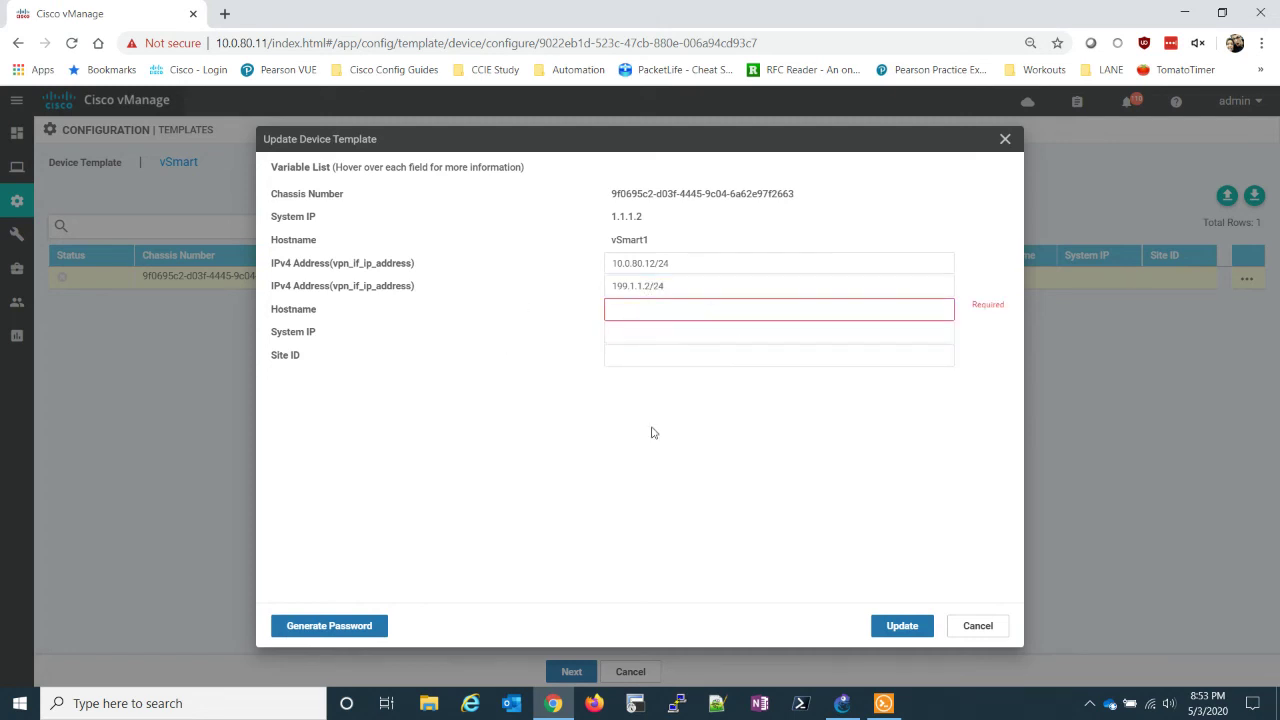
left_click(884, 703)
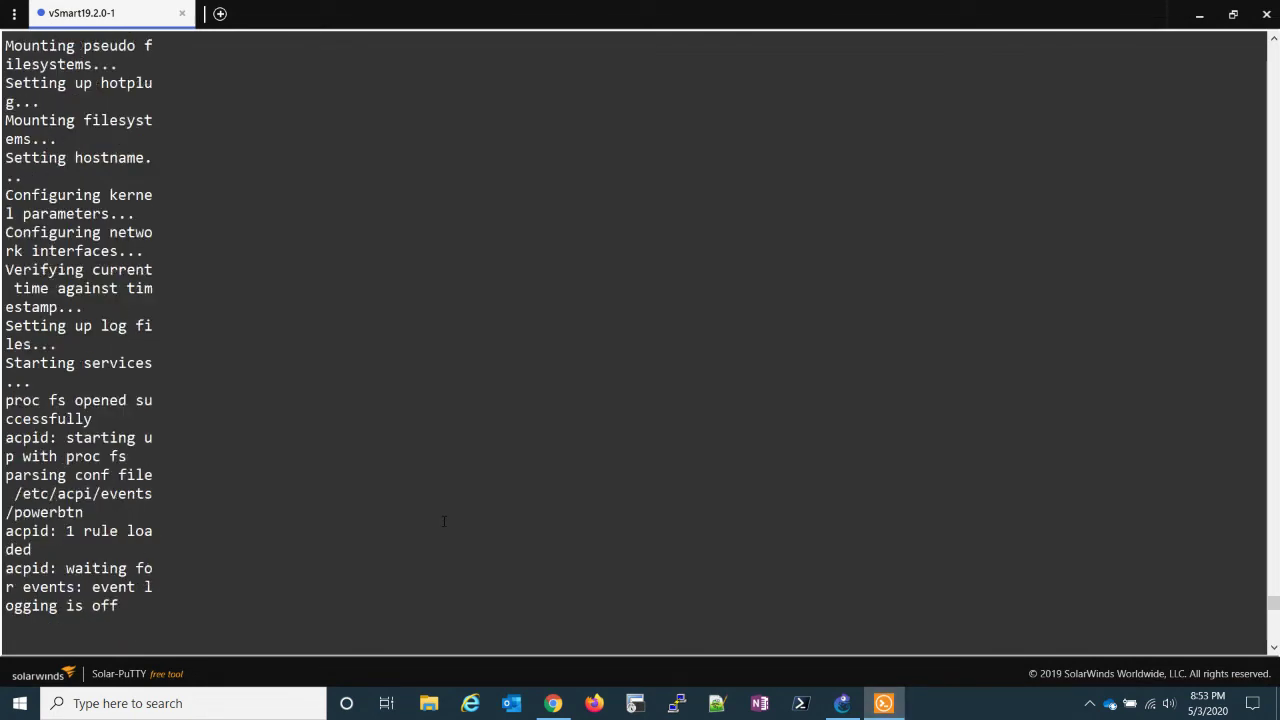
In the running config, highlight system-ip 1.1.1.2, eth1 199.1.1.2/24 and default route via 199.1.1.254
scroll(444, 521, "up", 6)
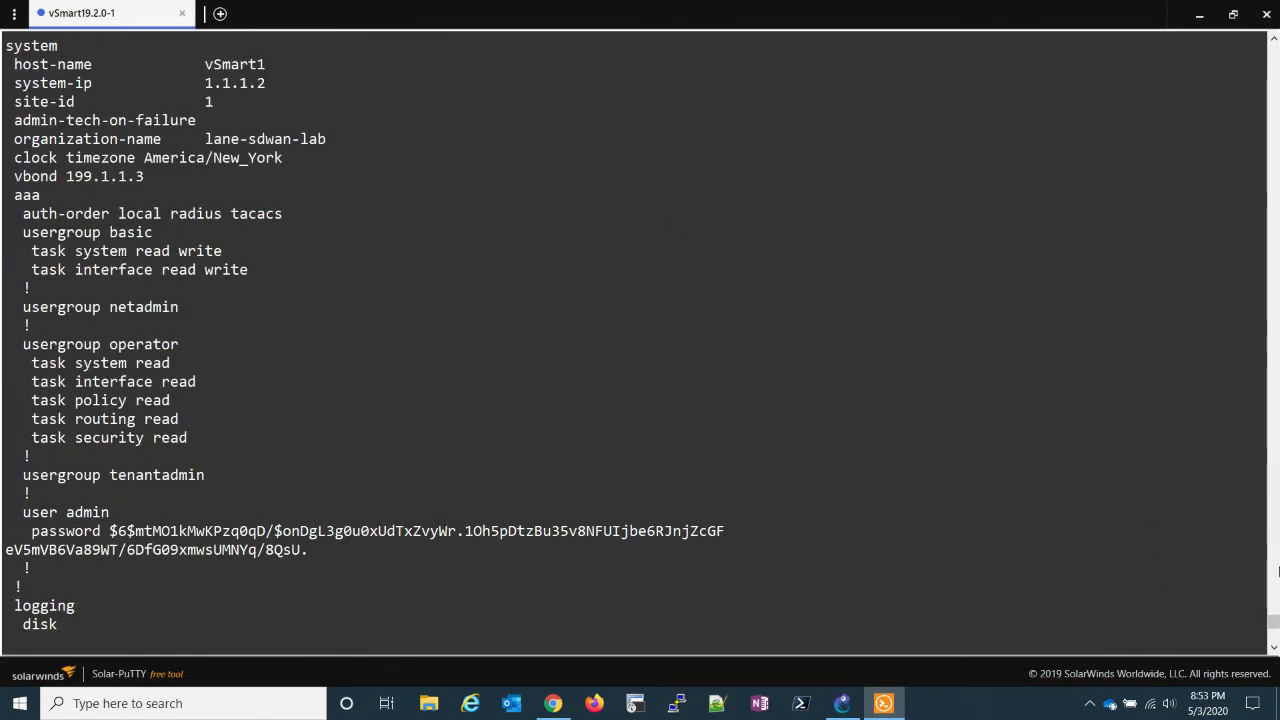
scroll(1275, 621, "up", 1)
scroll(1275, 621, "up", 3)
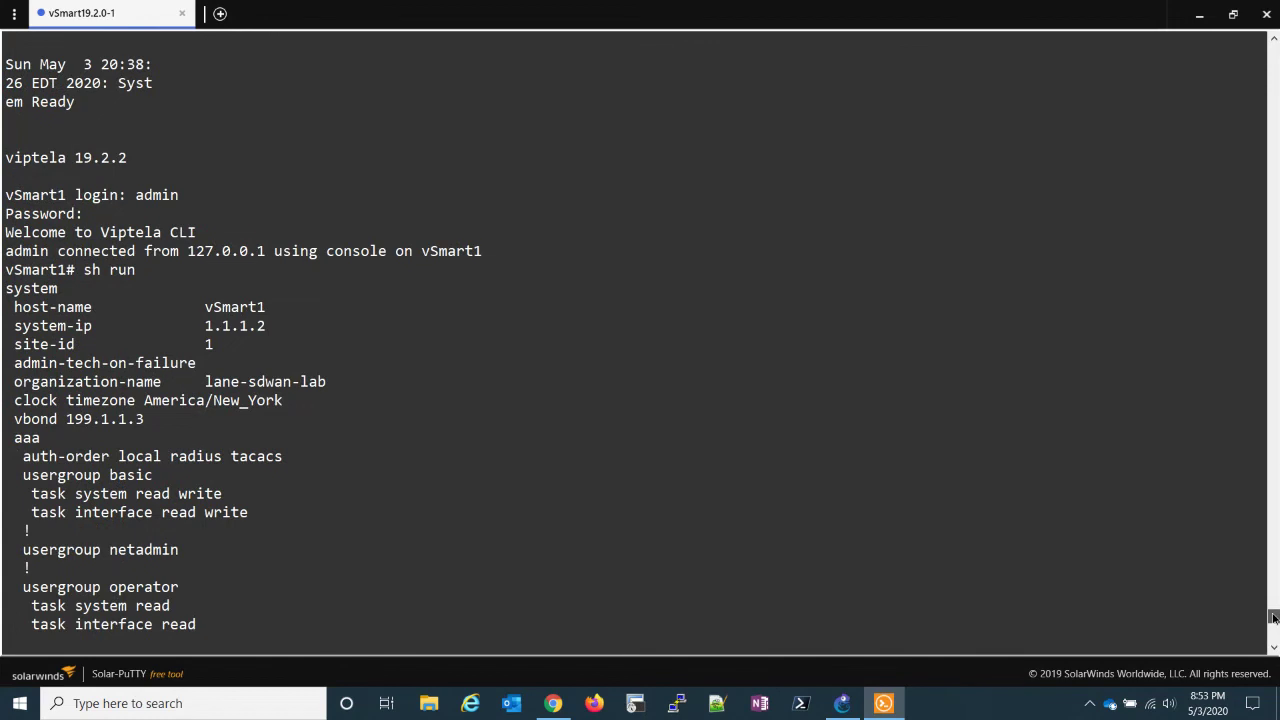
scroll(1275, 621, "down", 1)
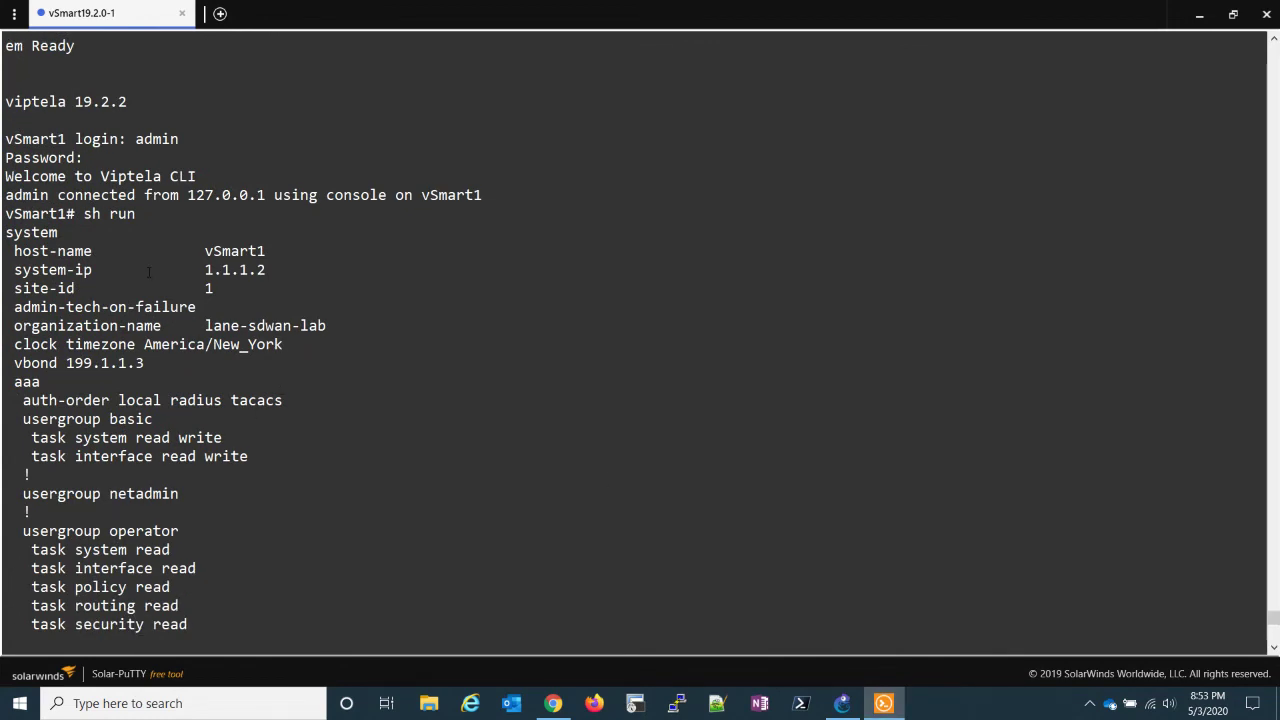
mouse_move(198, 270)
left_mouse_down()
mouse_move(262, 270)
mouse_move(210, 288)
left_mouse_up()
scroll(640, 340, "down", 15)
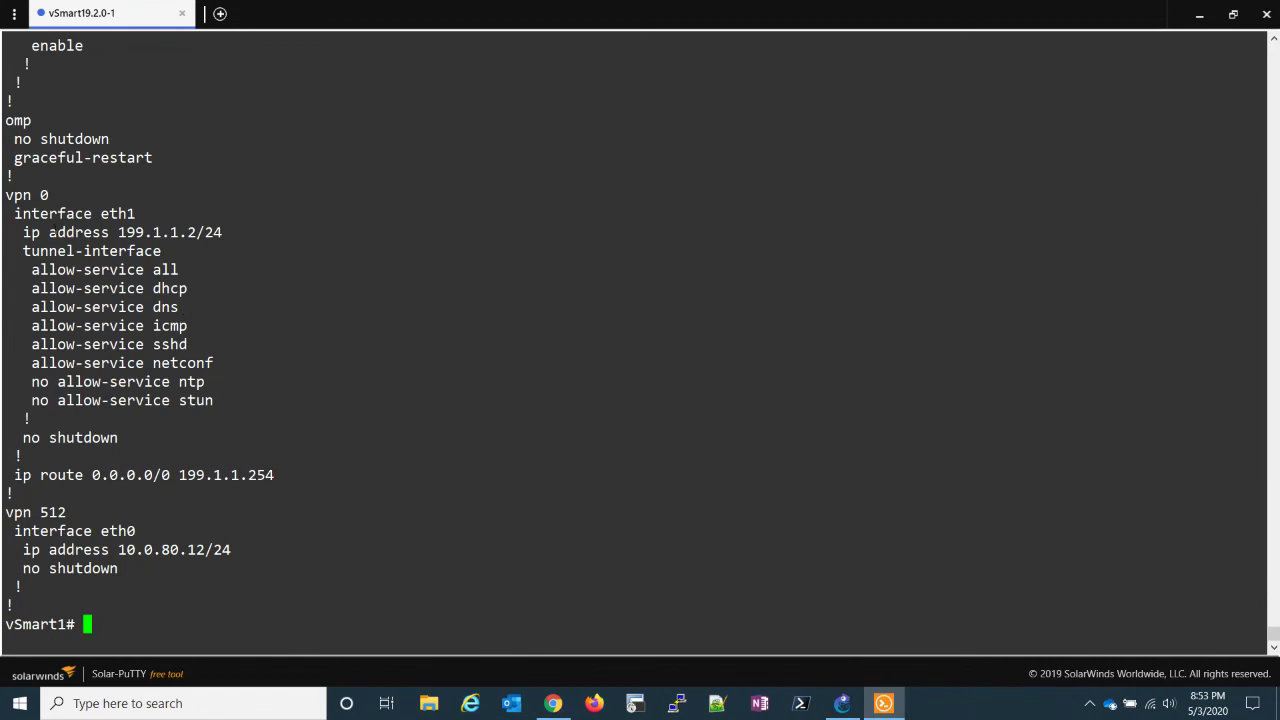
double_click(118, 213)
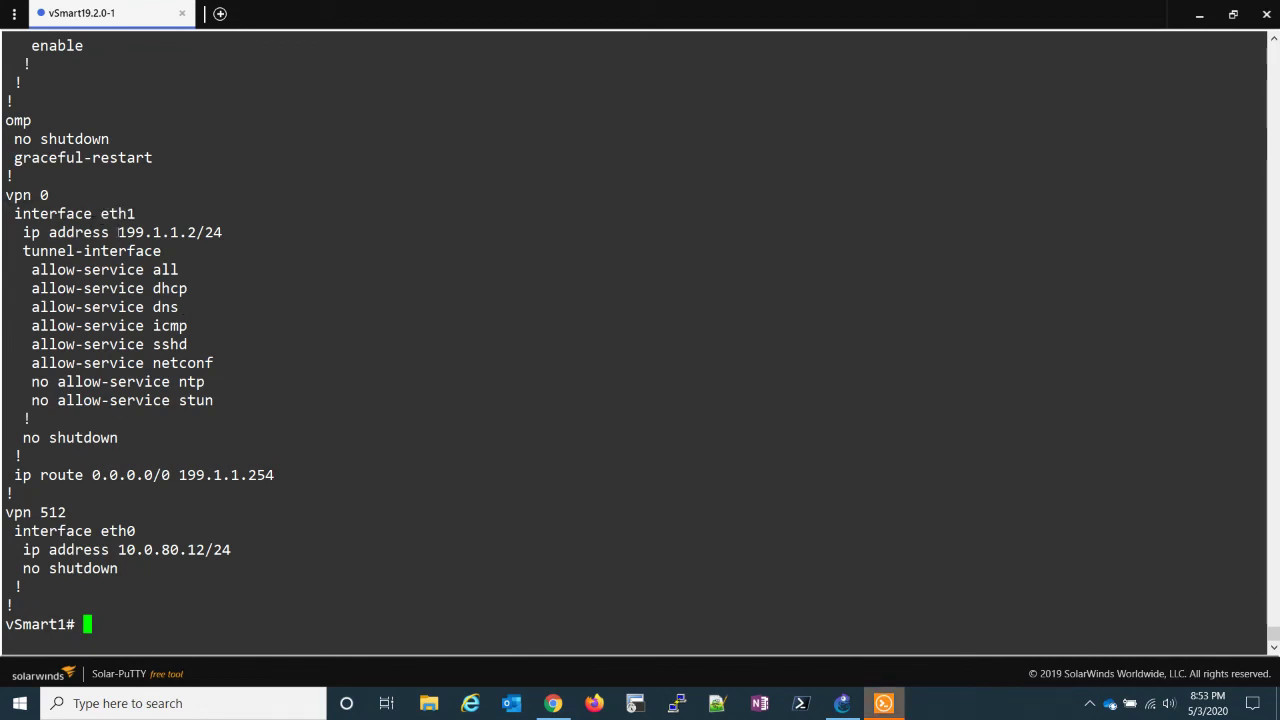
left_click_drag(110, 232, 222, 232)
left_click_drag(92, 475, 274, 477)
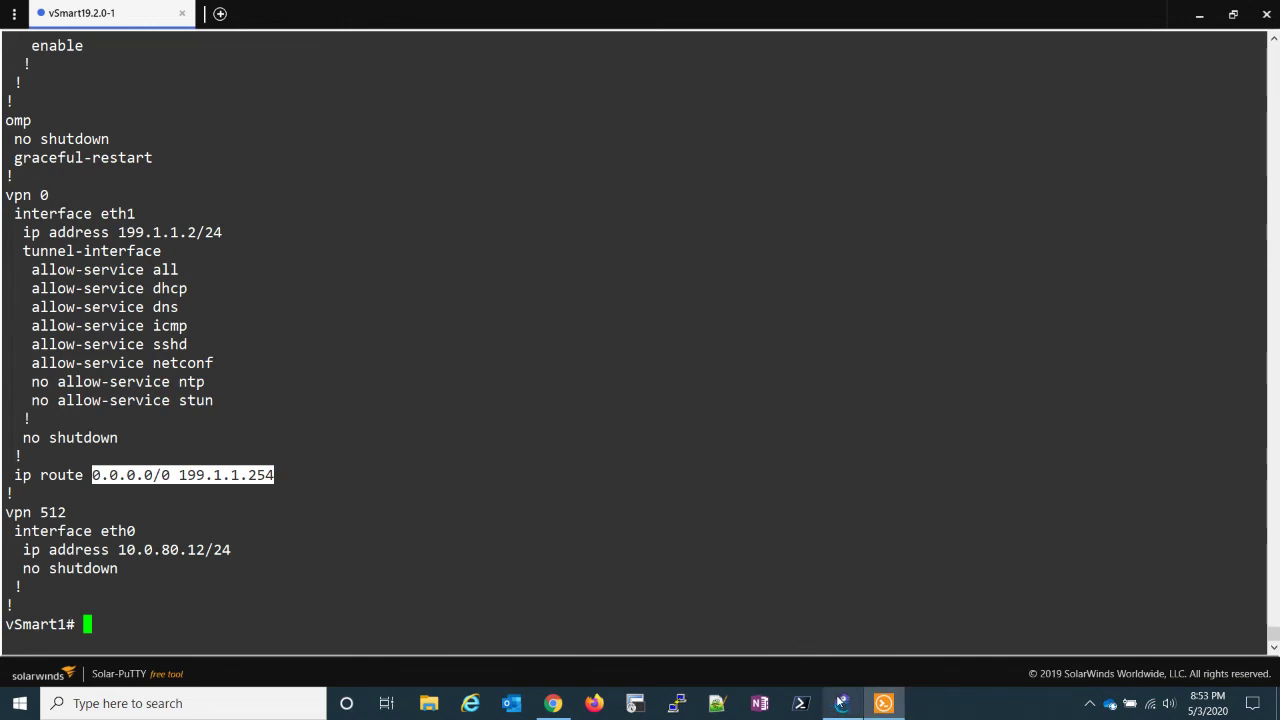
left_click(553, 703)
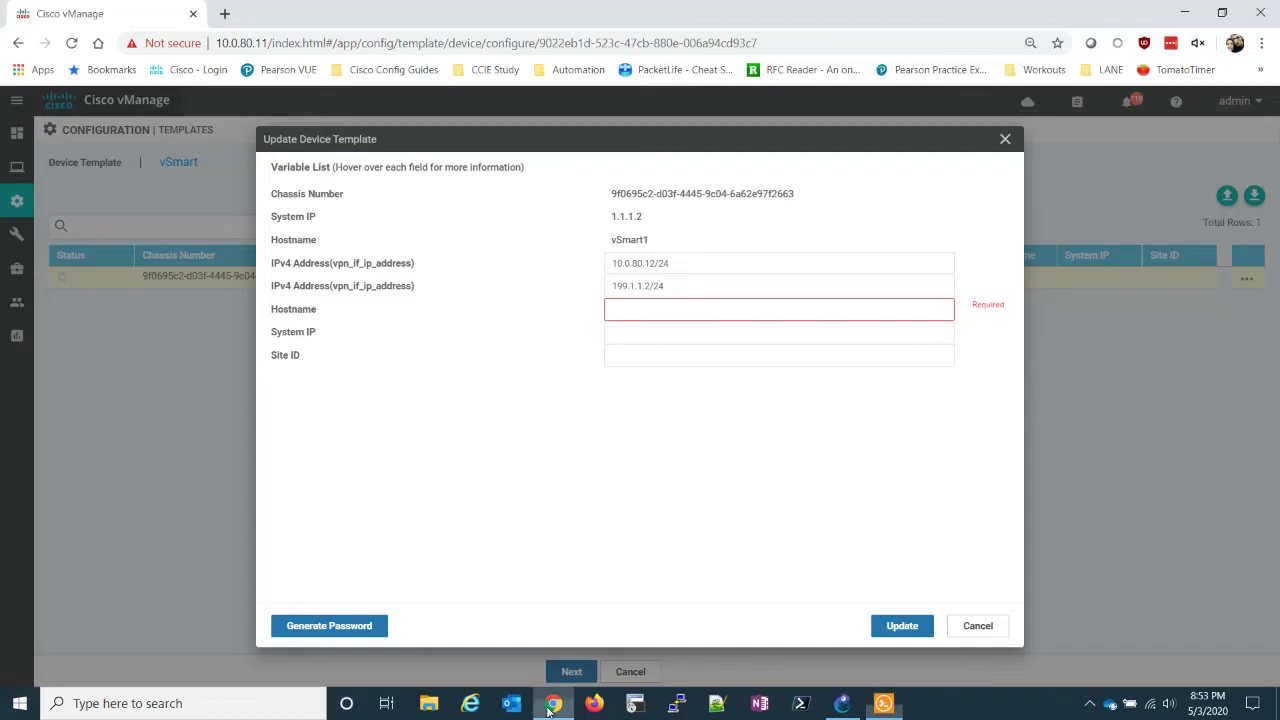
Enter hostname vSmart1, system IP 1.1.1.2 and site ID 1, update, and continue to the preview
left_click(639, 312)
left_click(557, 321)
left_click(613, 313)
type("vSmart1")
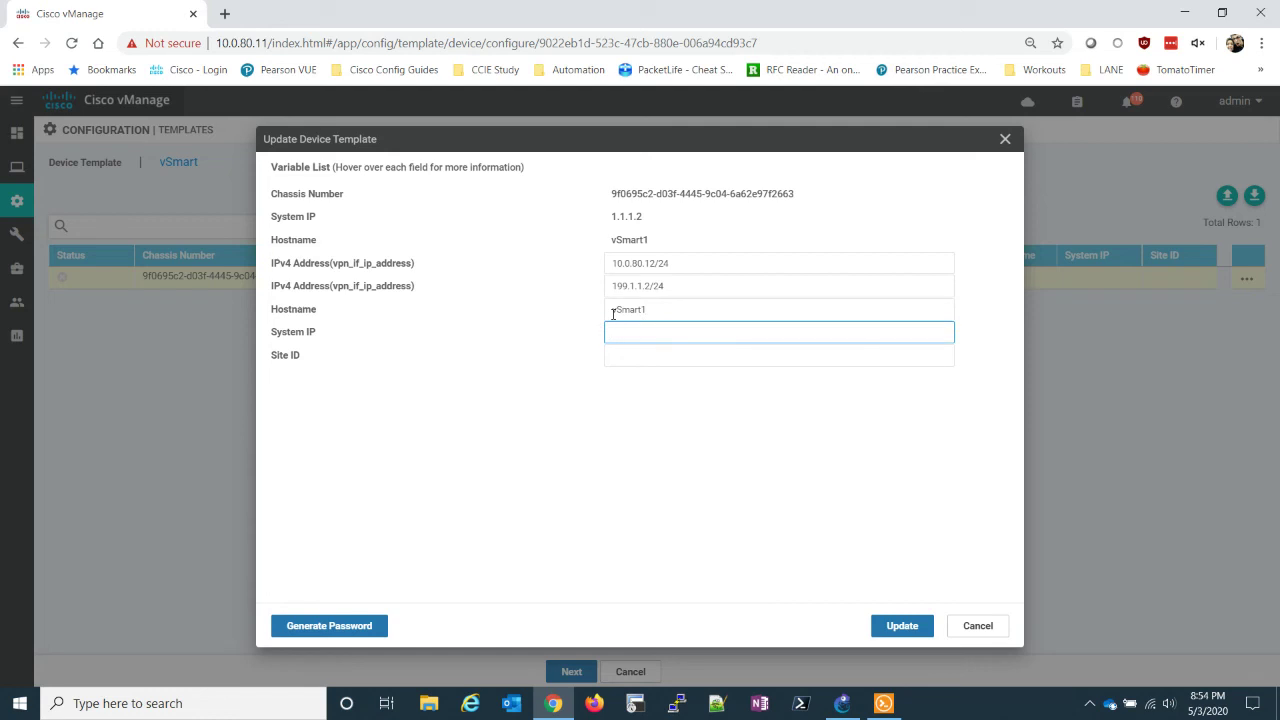
type(".1.1.2")
key("Tab")
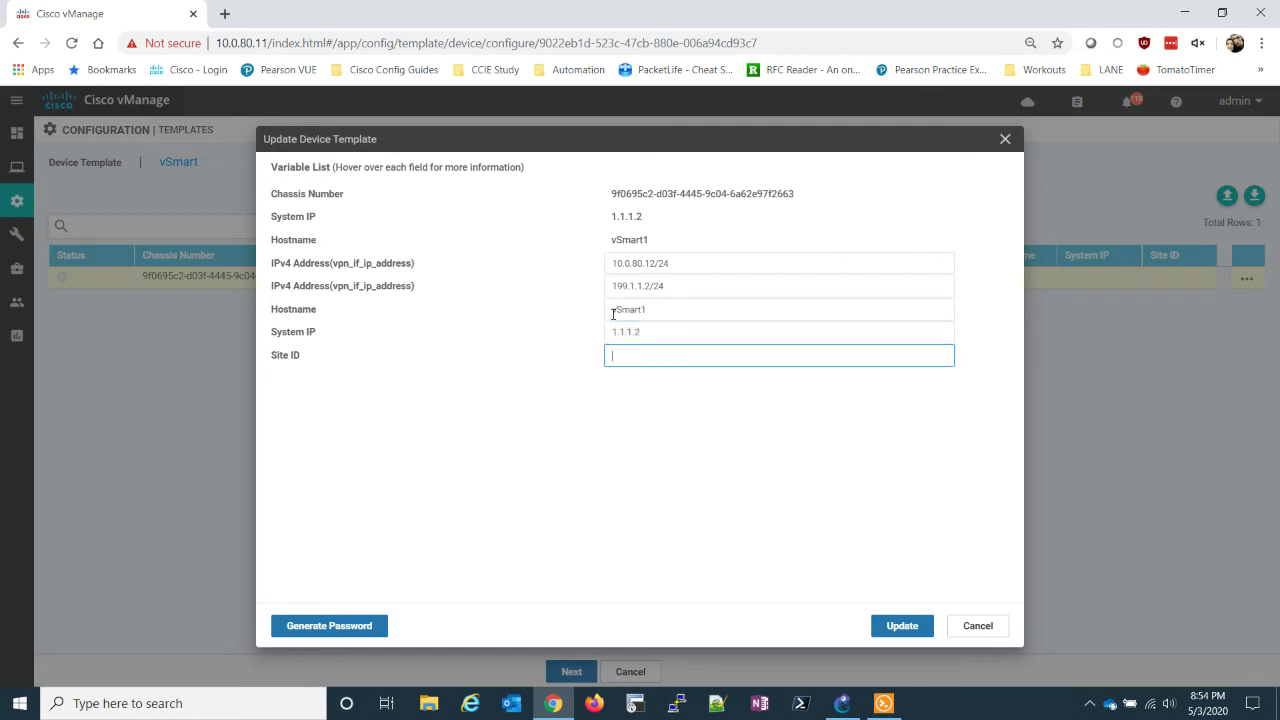
type("1")
left_click(565, 359)
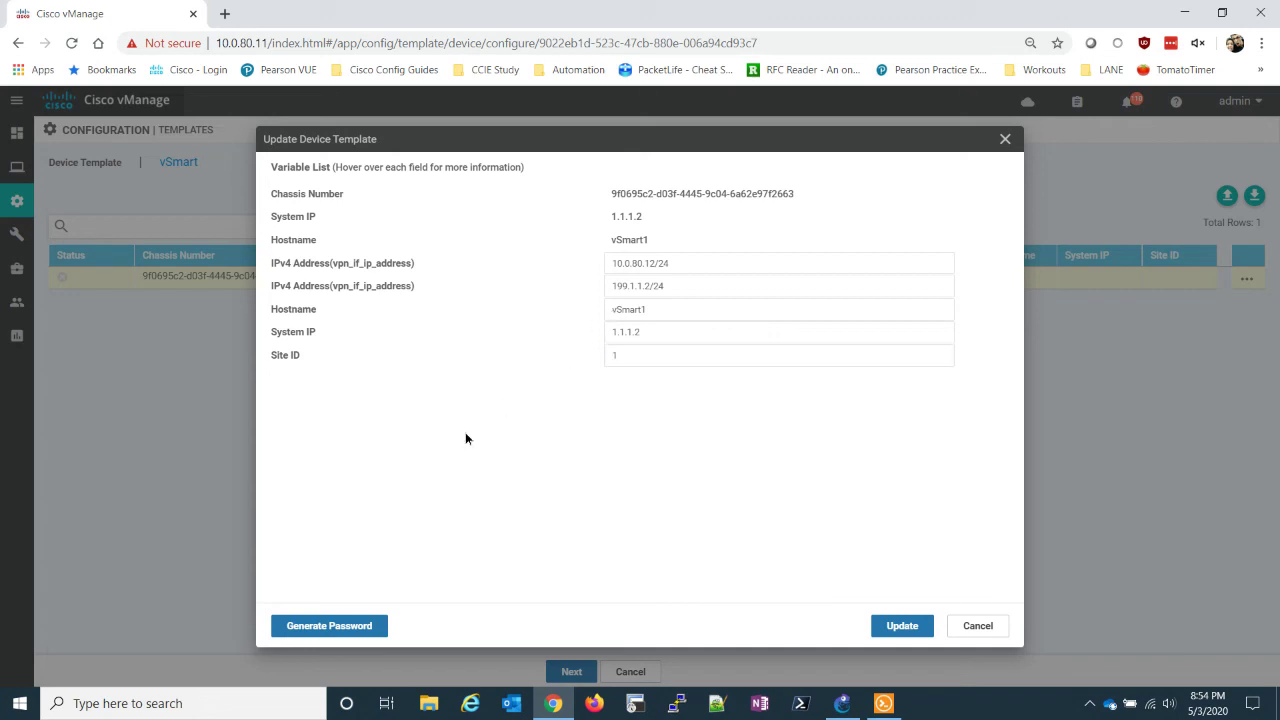
left_click(896, 626)
left_click(571, 672)
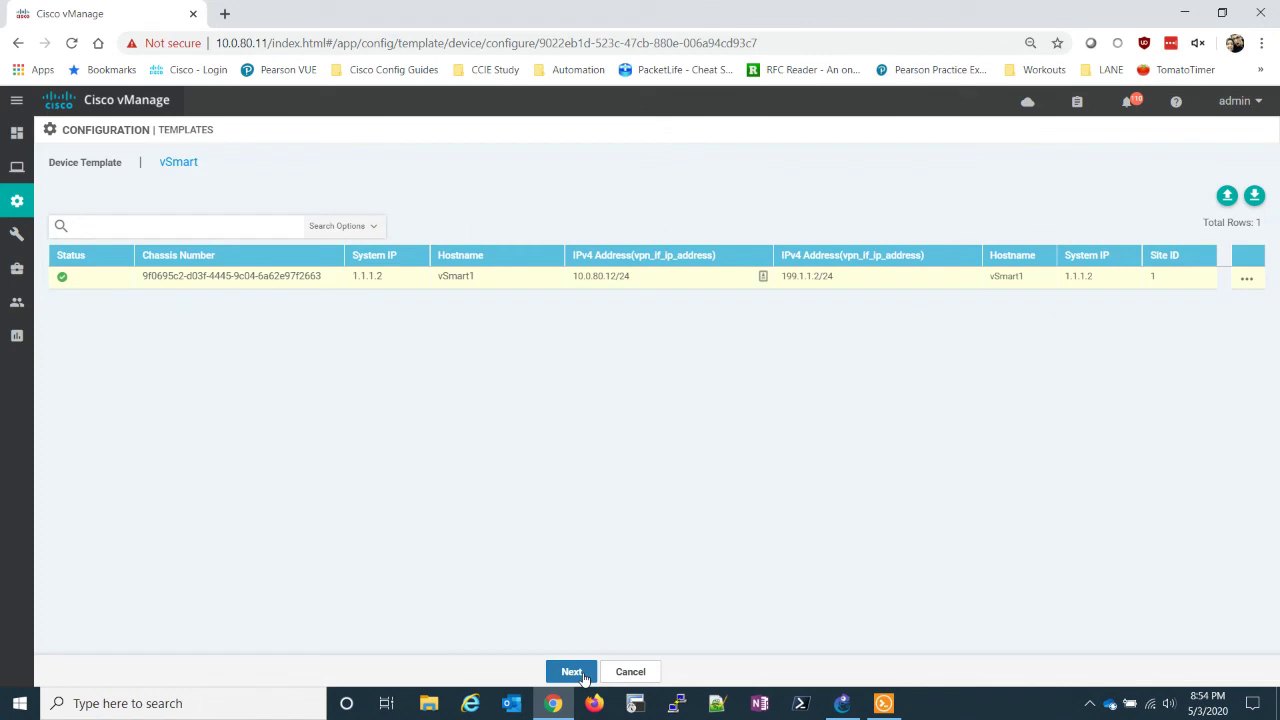
Scroll through vSmart1's generated configuration preview, then switch to the GNS3 topology
left_click(142, 279)
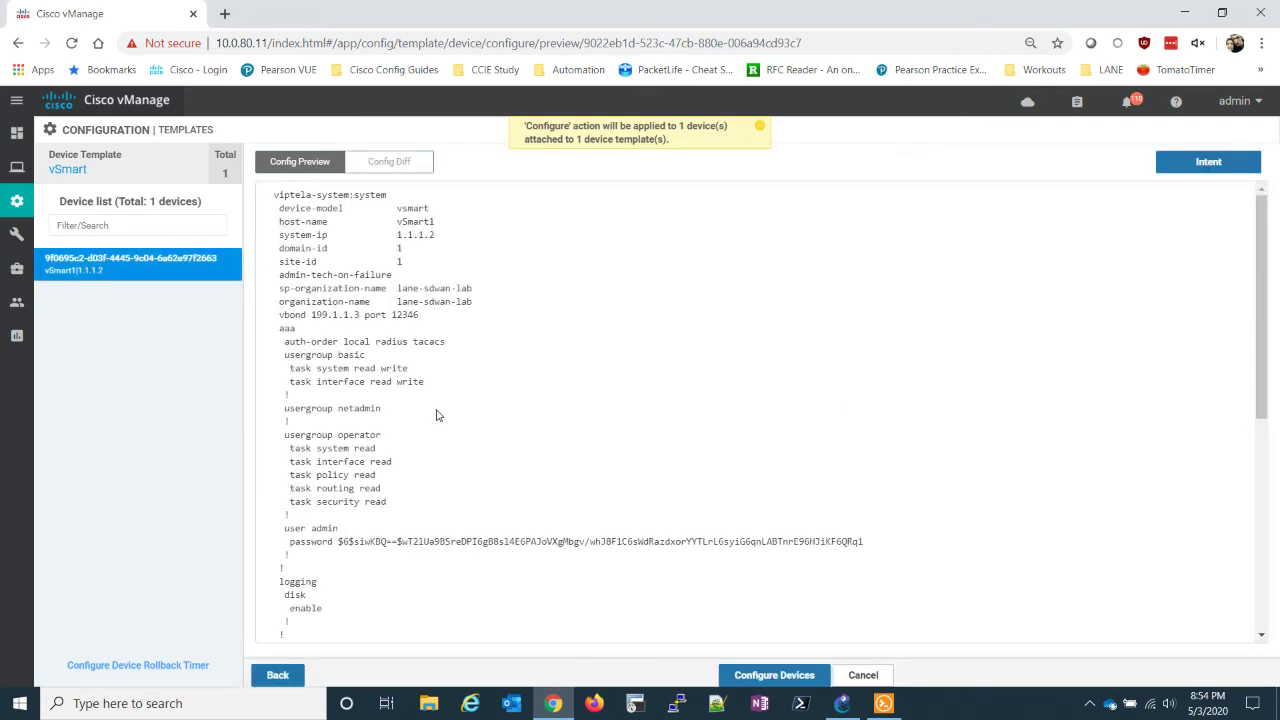
scroll(436, 414, "down", 10)
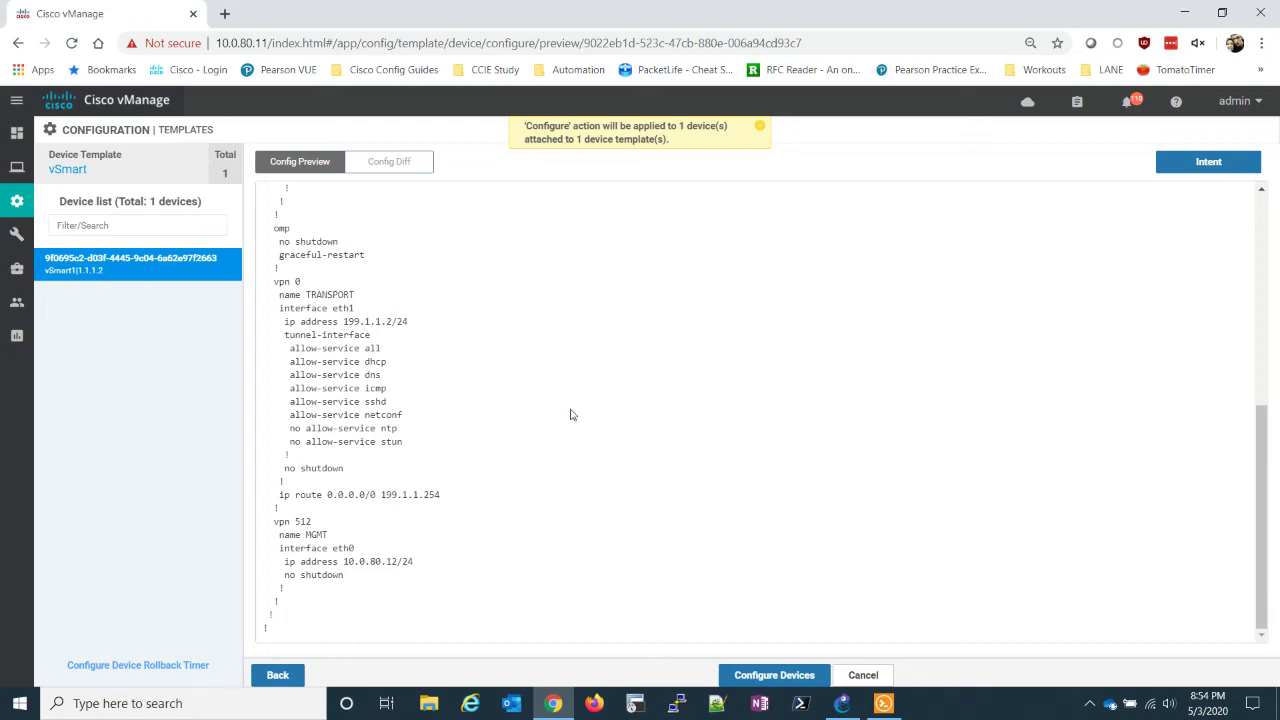
left_click(850, 703)
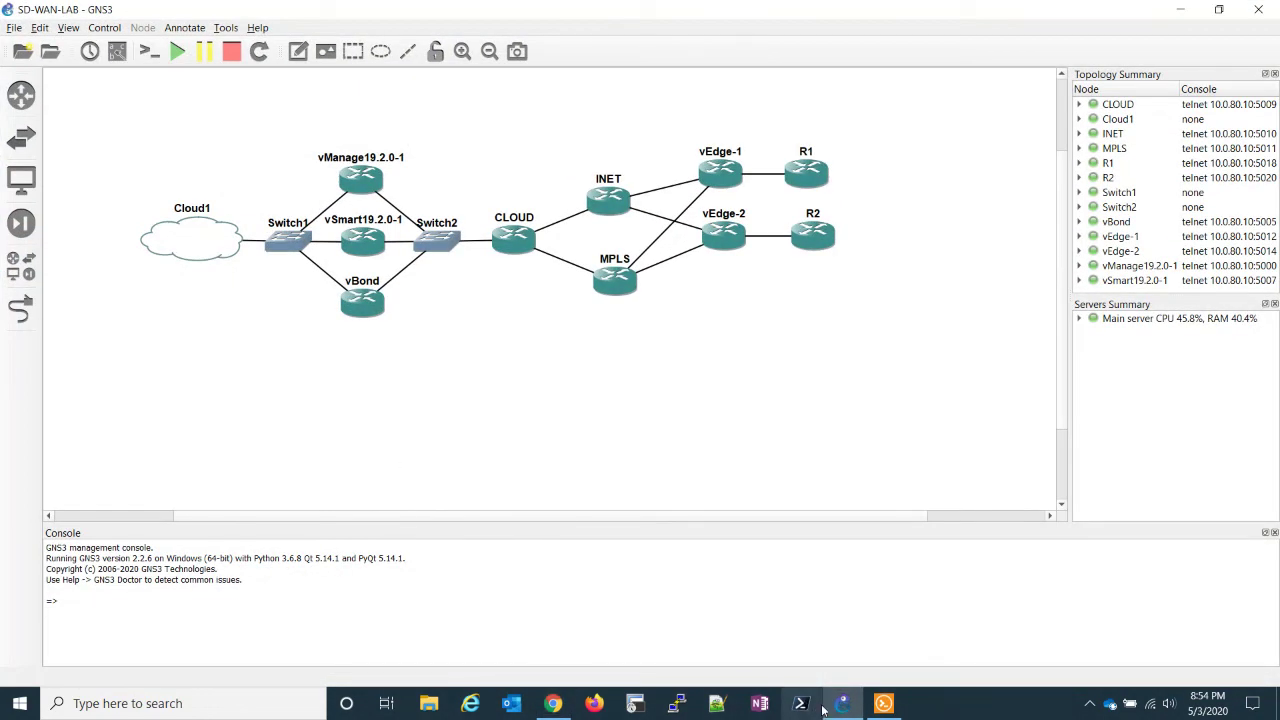
Glance at the vSmart1 console, then return to the vManage configuration preview
left_click(870, 707)
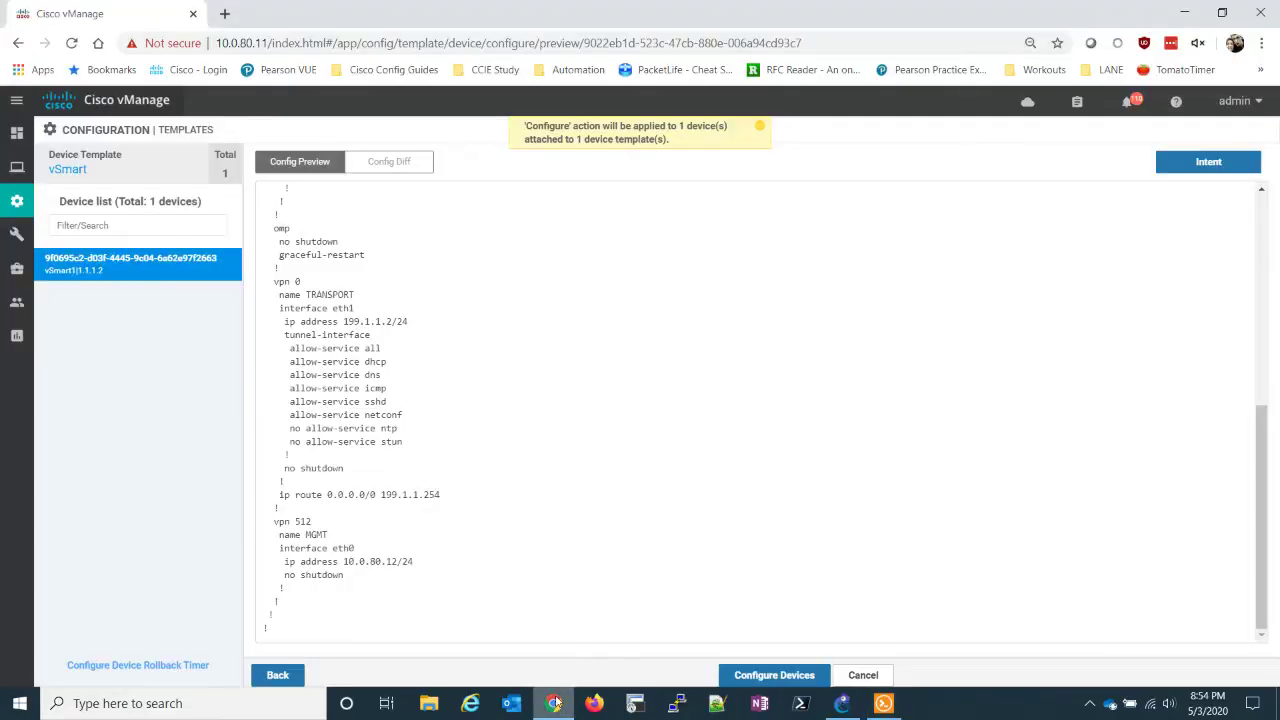
left_click(552, 703)
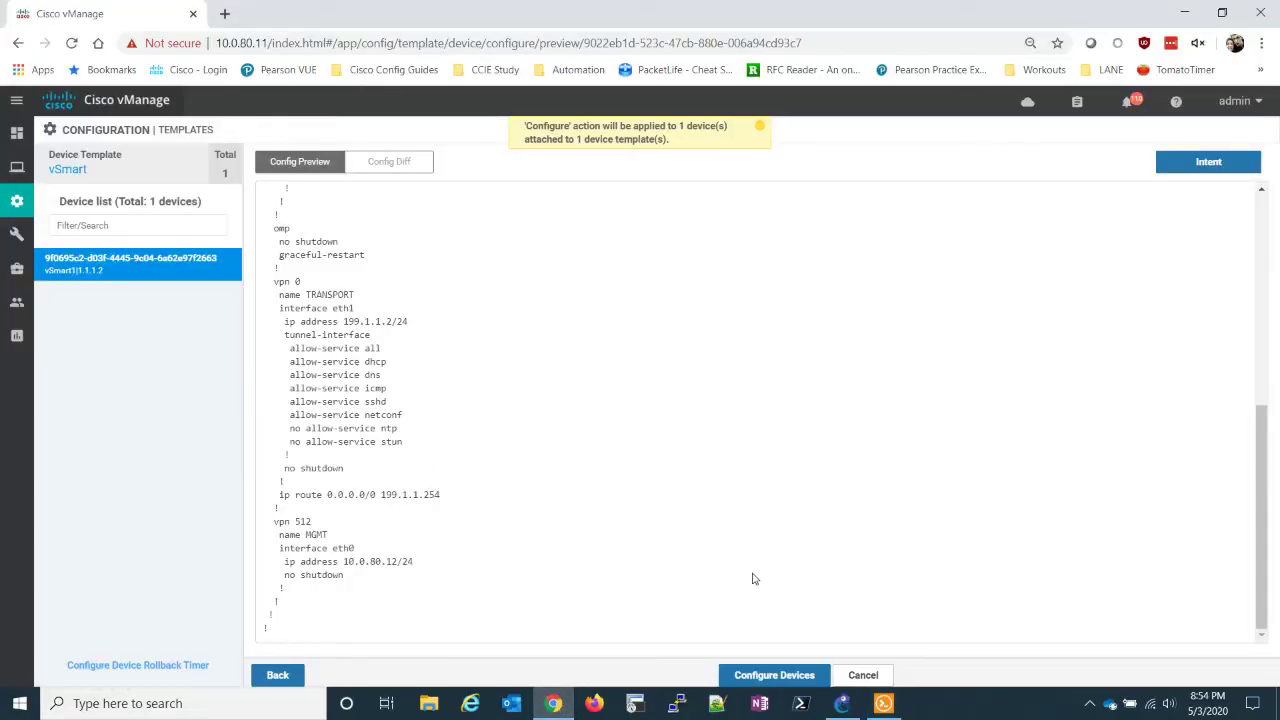
Push the configuration to vSmart1, refresh until Success, and check Devices > Controllers shows In Sync
left_click(759, 677)
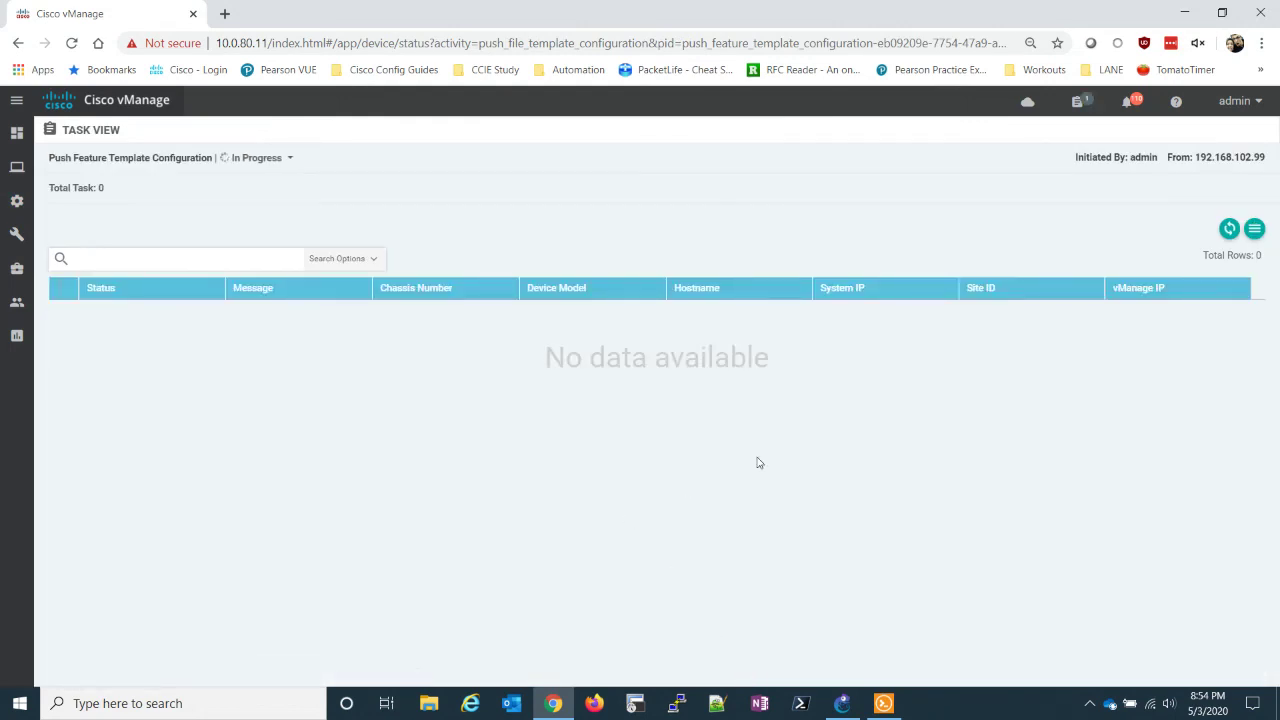
left_click(1229, 230)
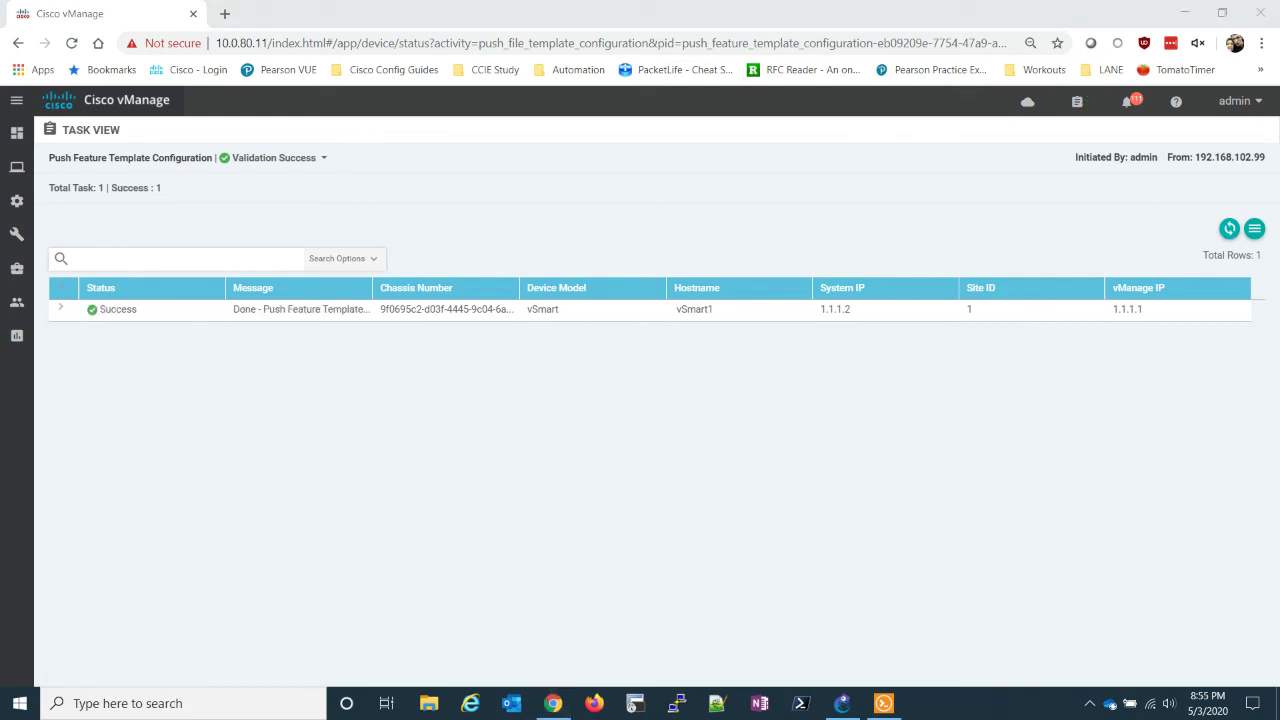
mouse_move(16, 167)
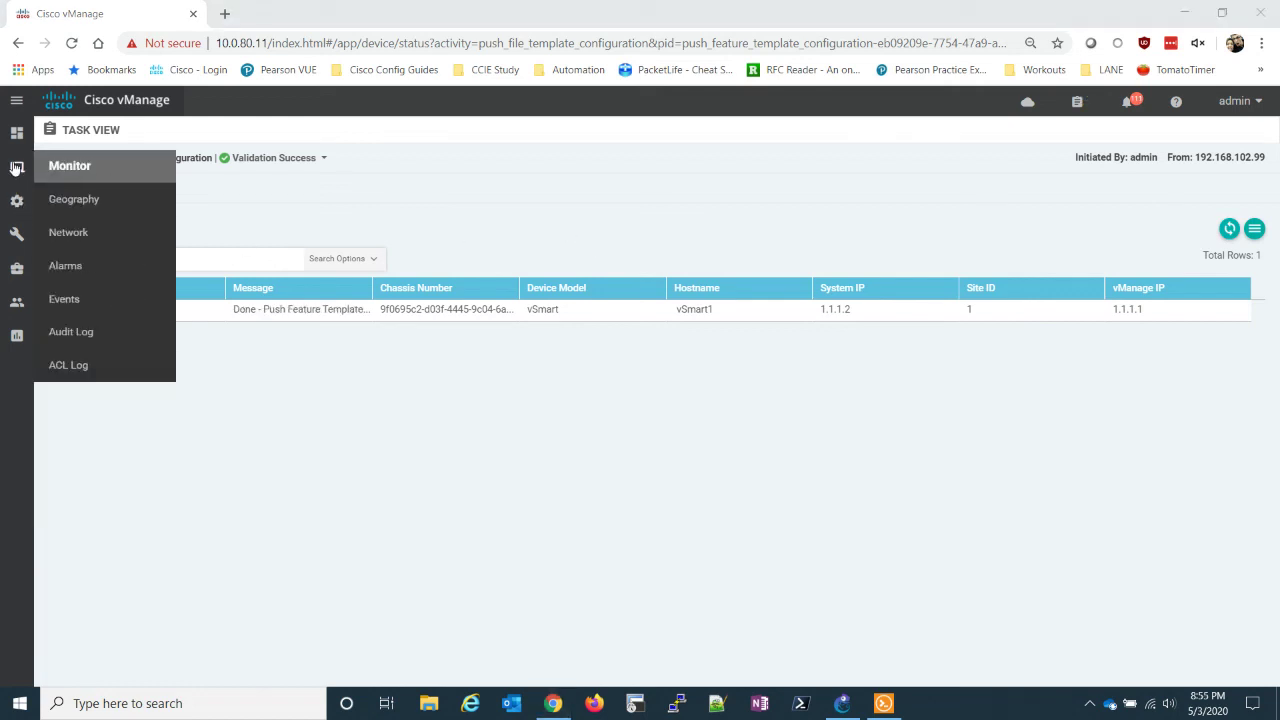
mouse_move(17, 202)
left_click(84, 240)
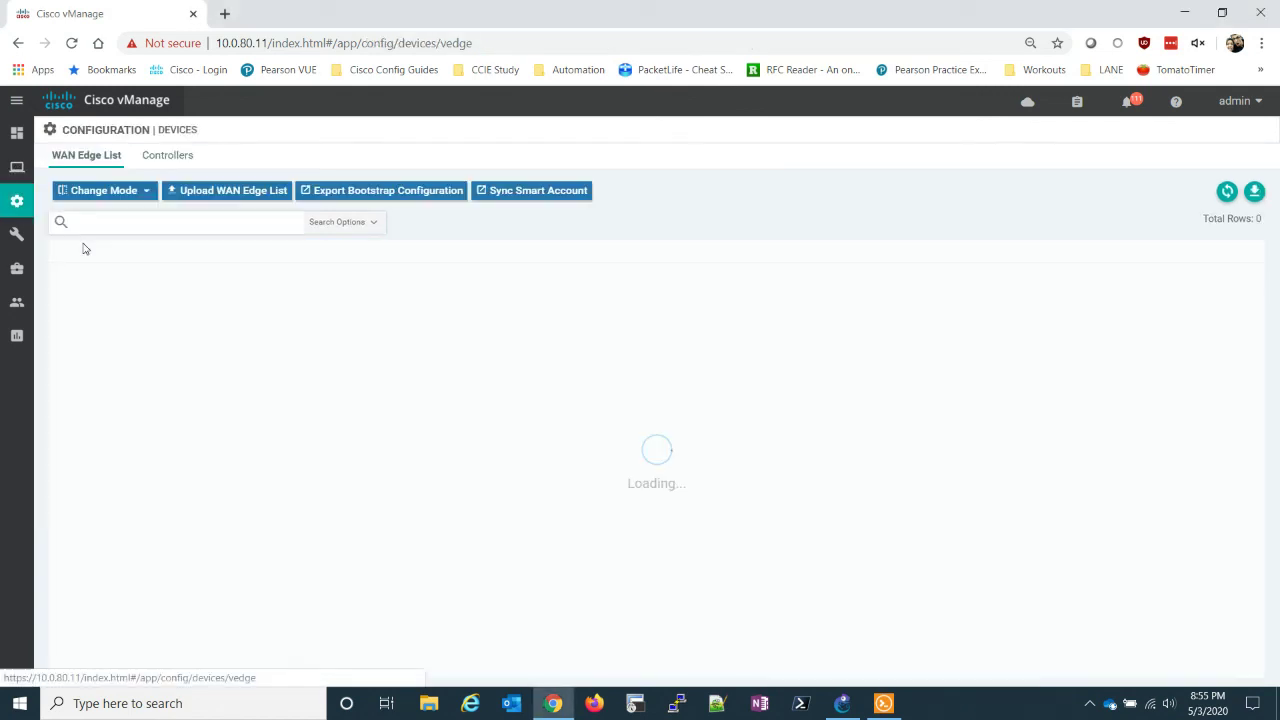
left_click(167, 155)
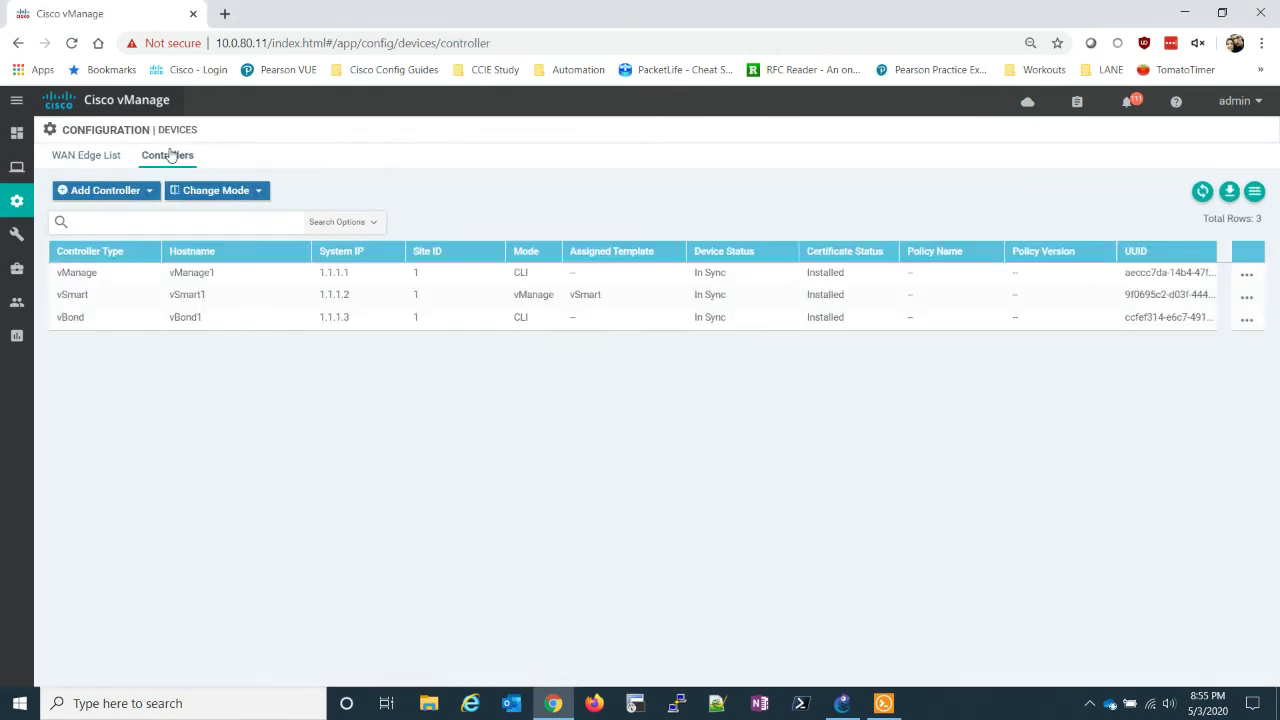